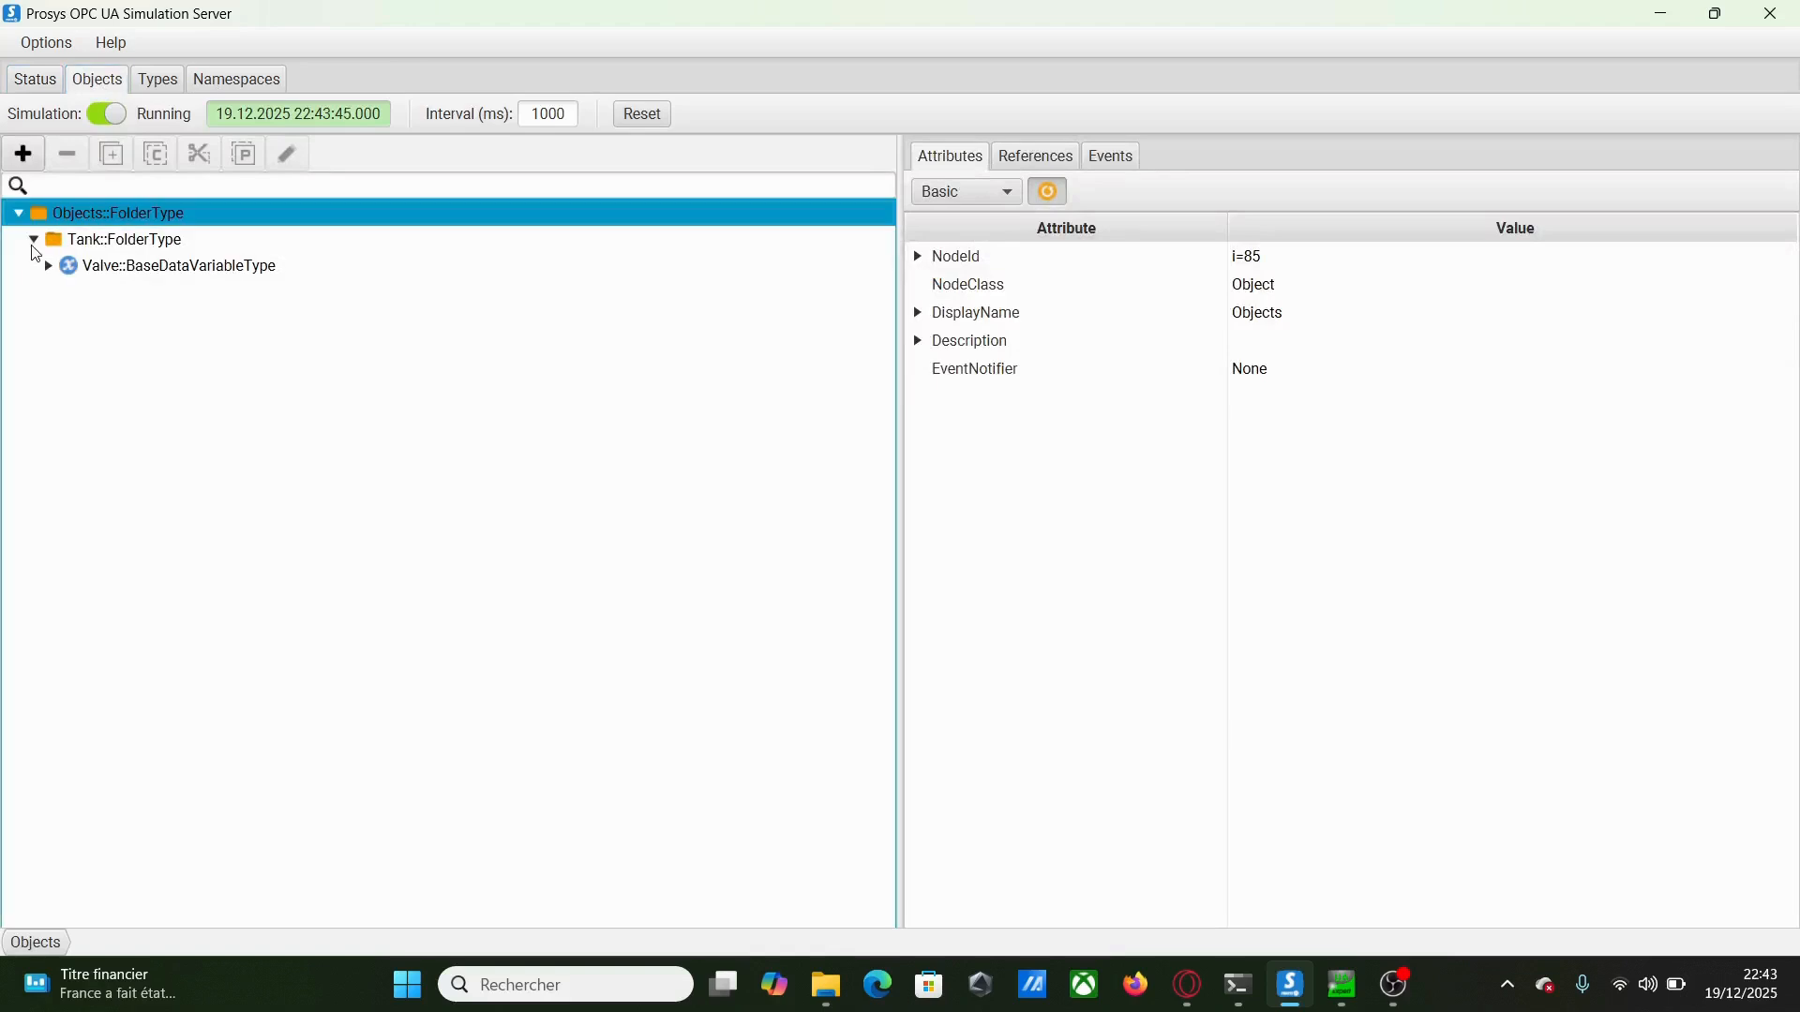
Expand Tank > Valve and inspect the Int16 Valve, Method (On or OFF) and liter/second Unit Measurement attributes
left_click(48, 266)
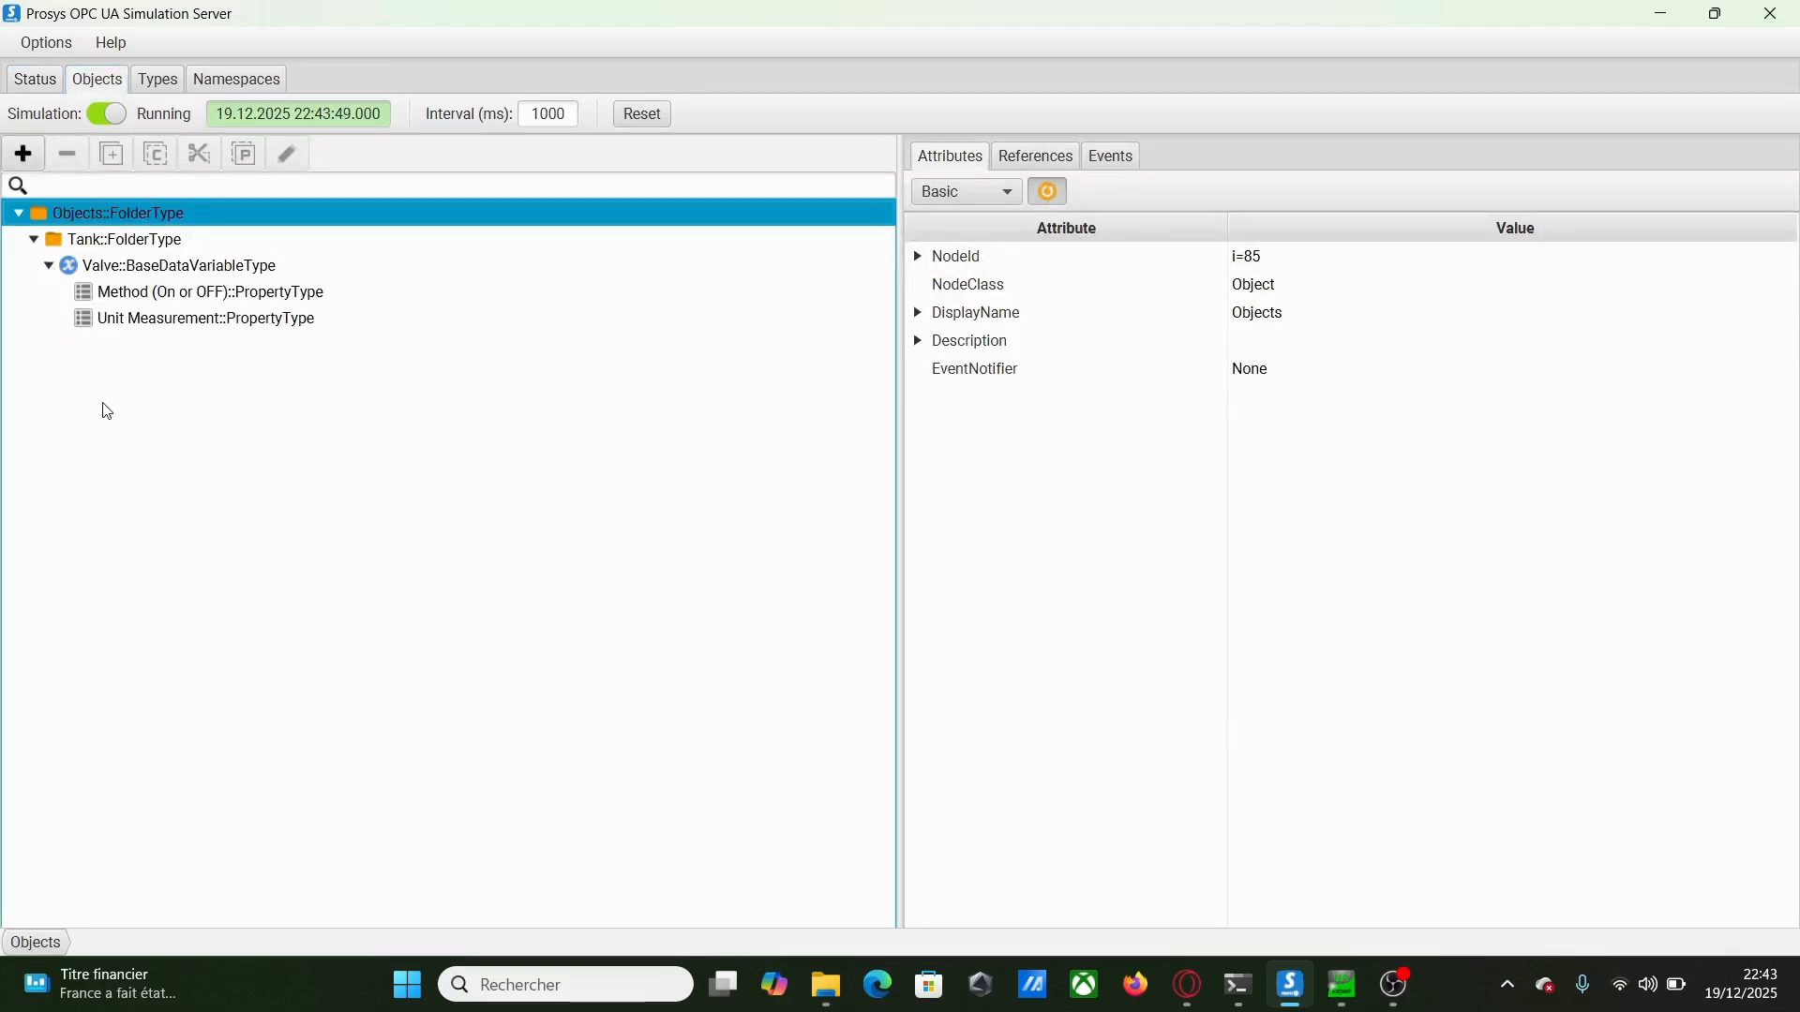
left_click(141, 267)
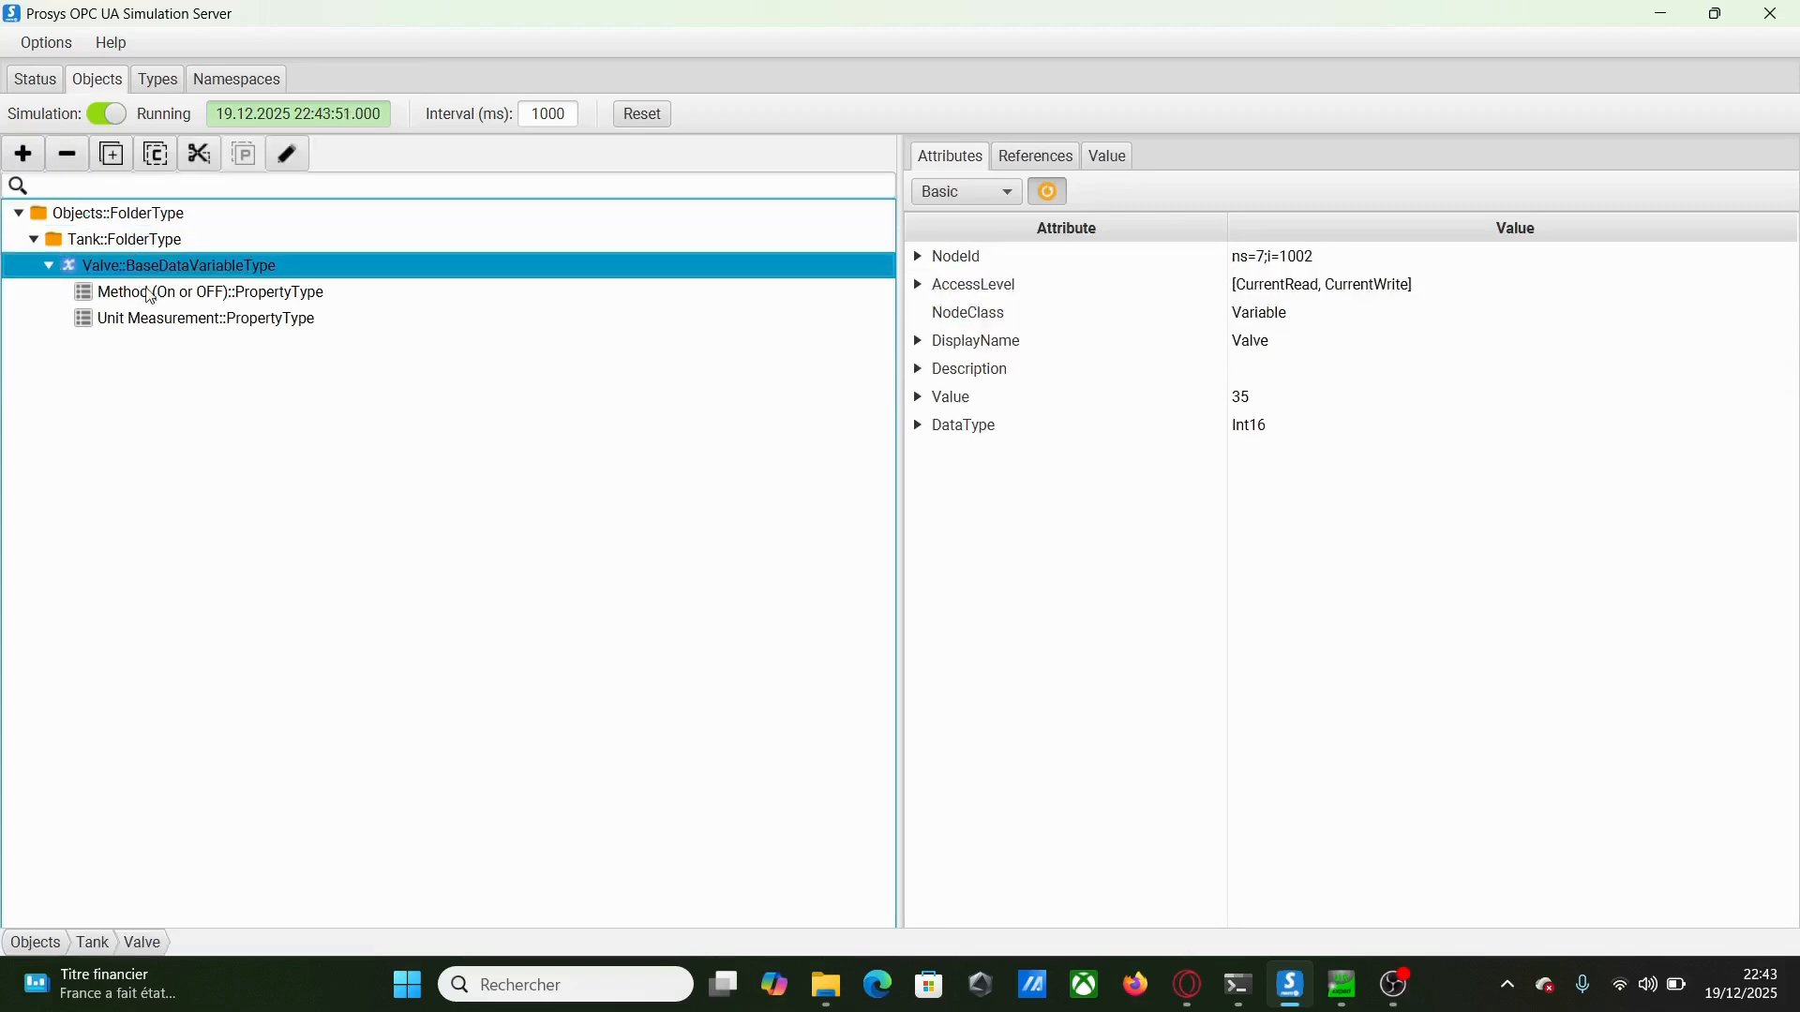
left_click(155, 295)
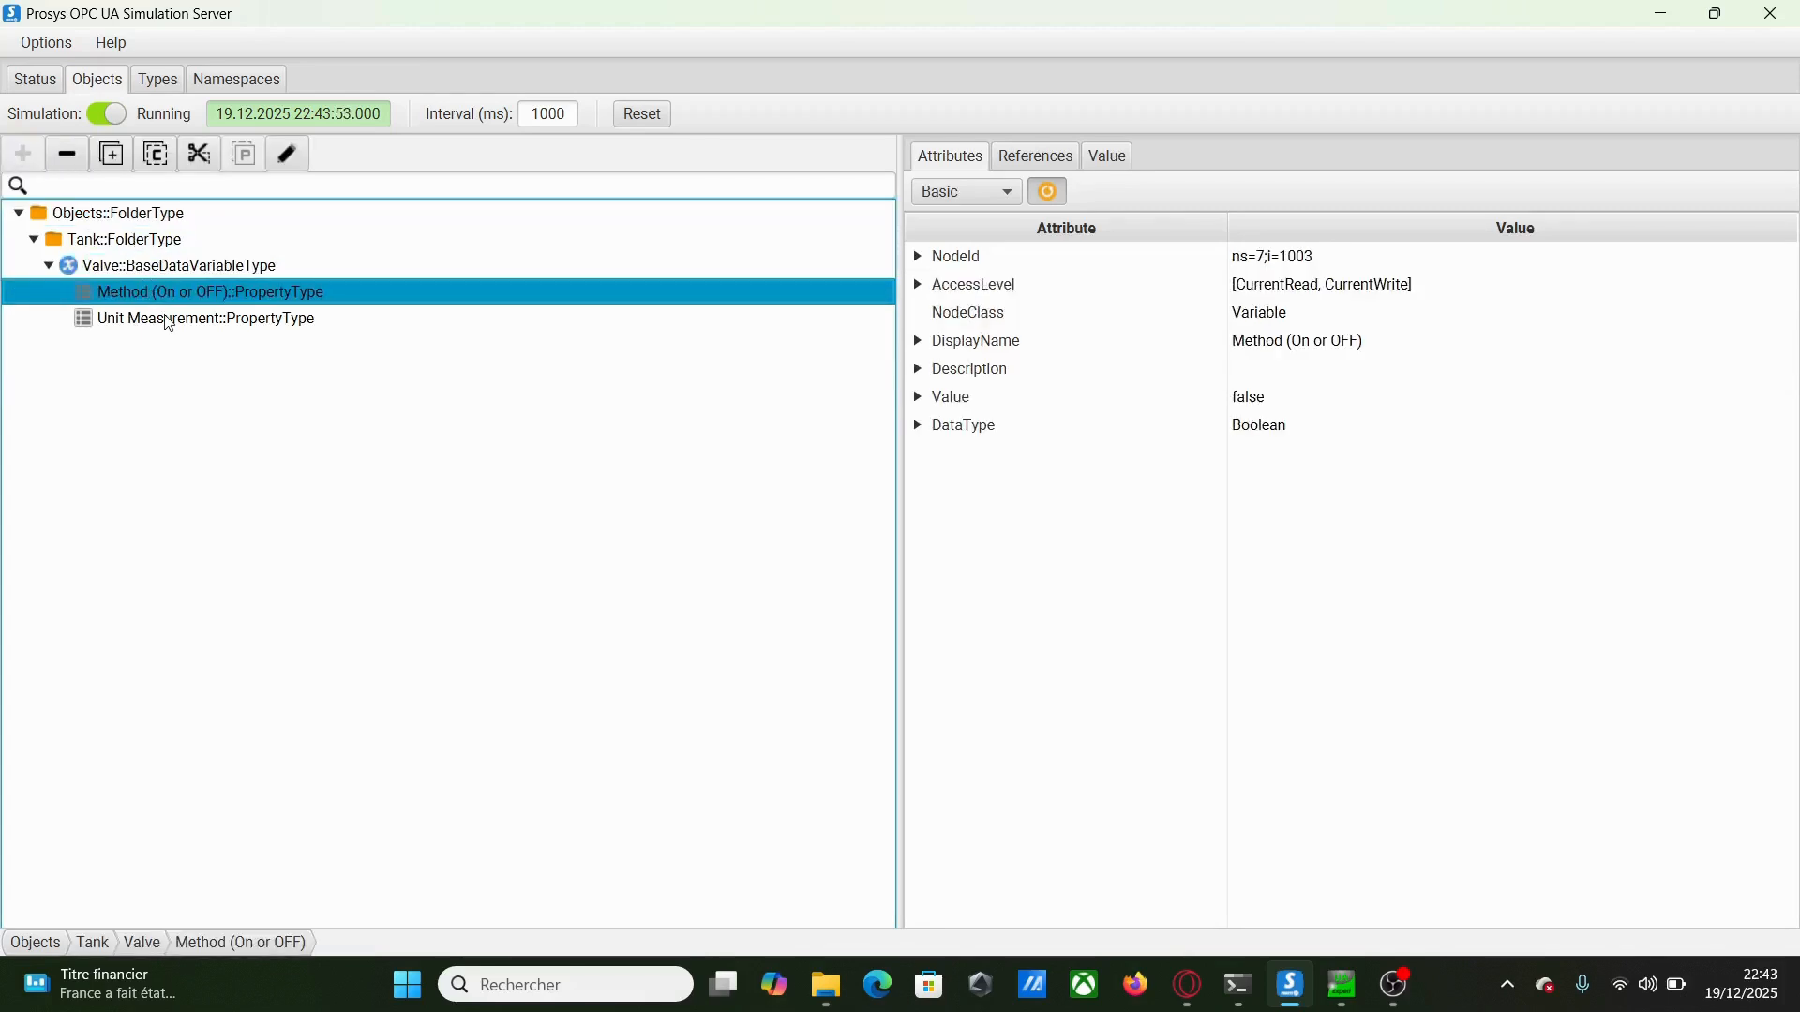
left_click(169, 324)
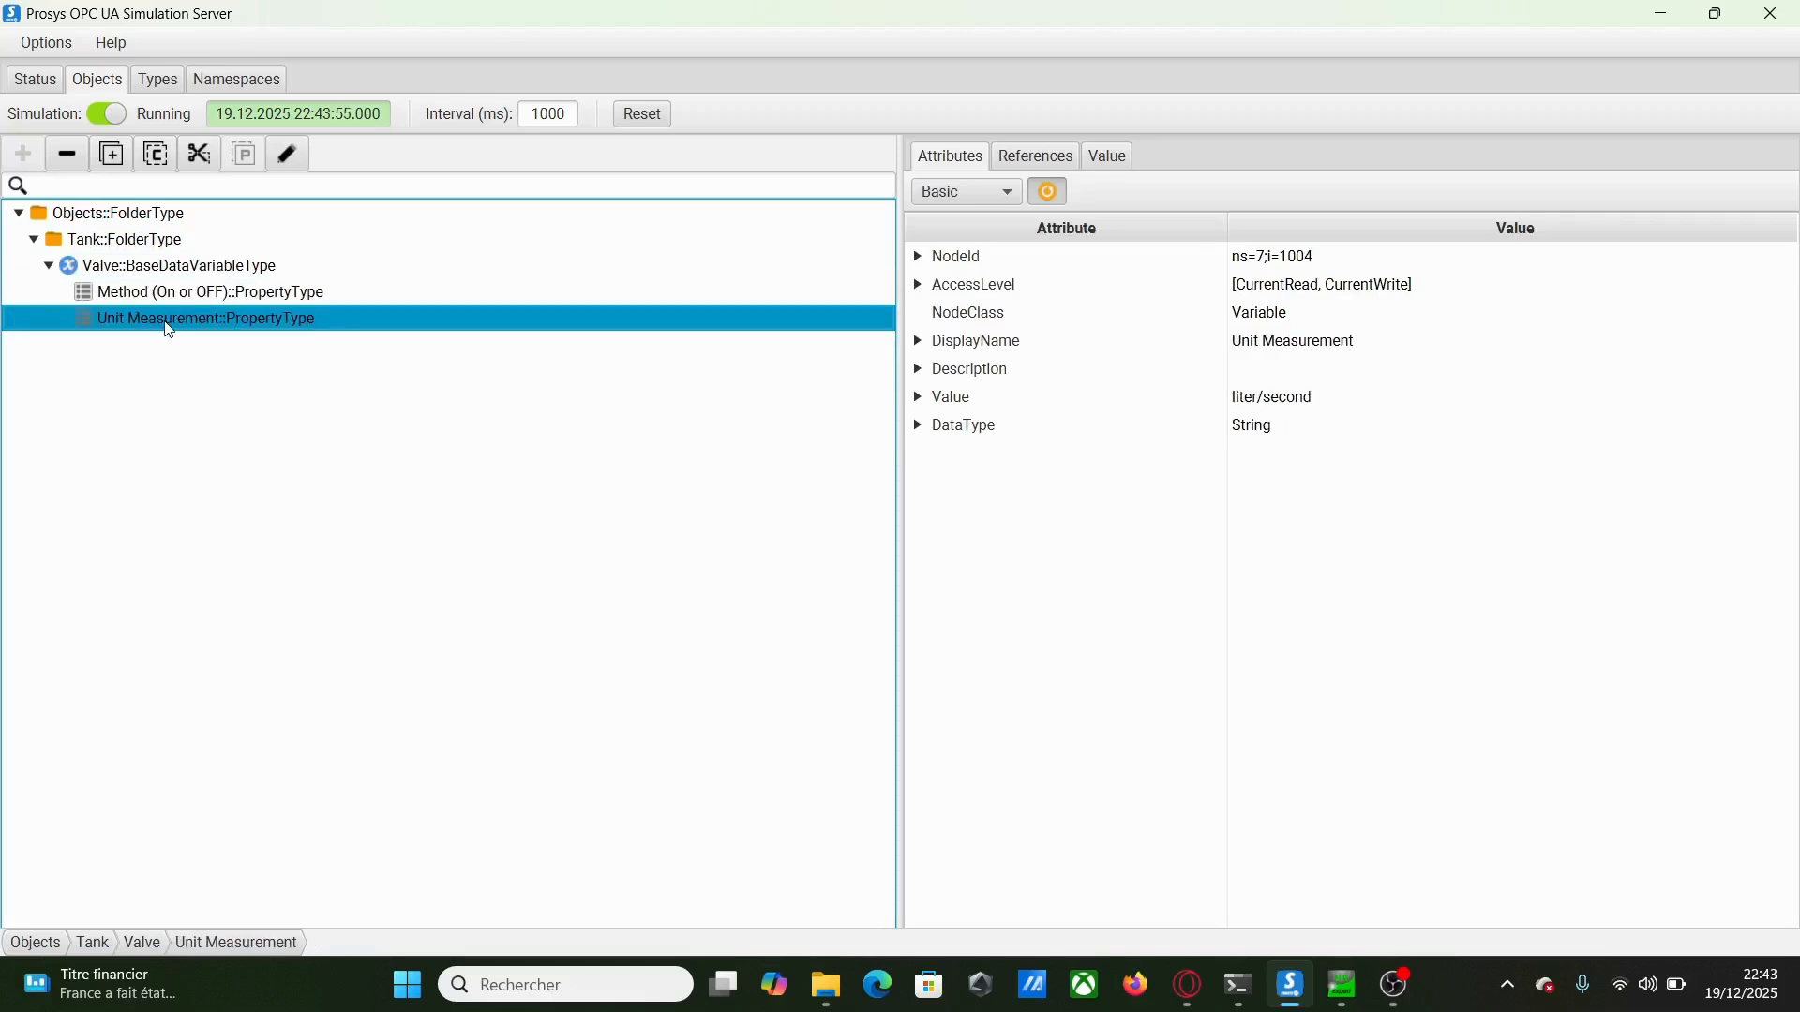
Switch the simulation server to Expert Mode and bring up the Users page
left_click(54, 84)
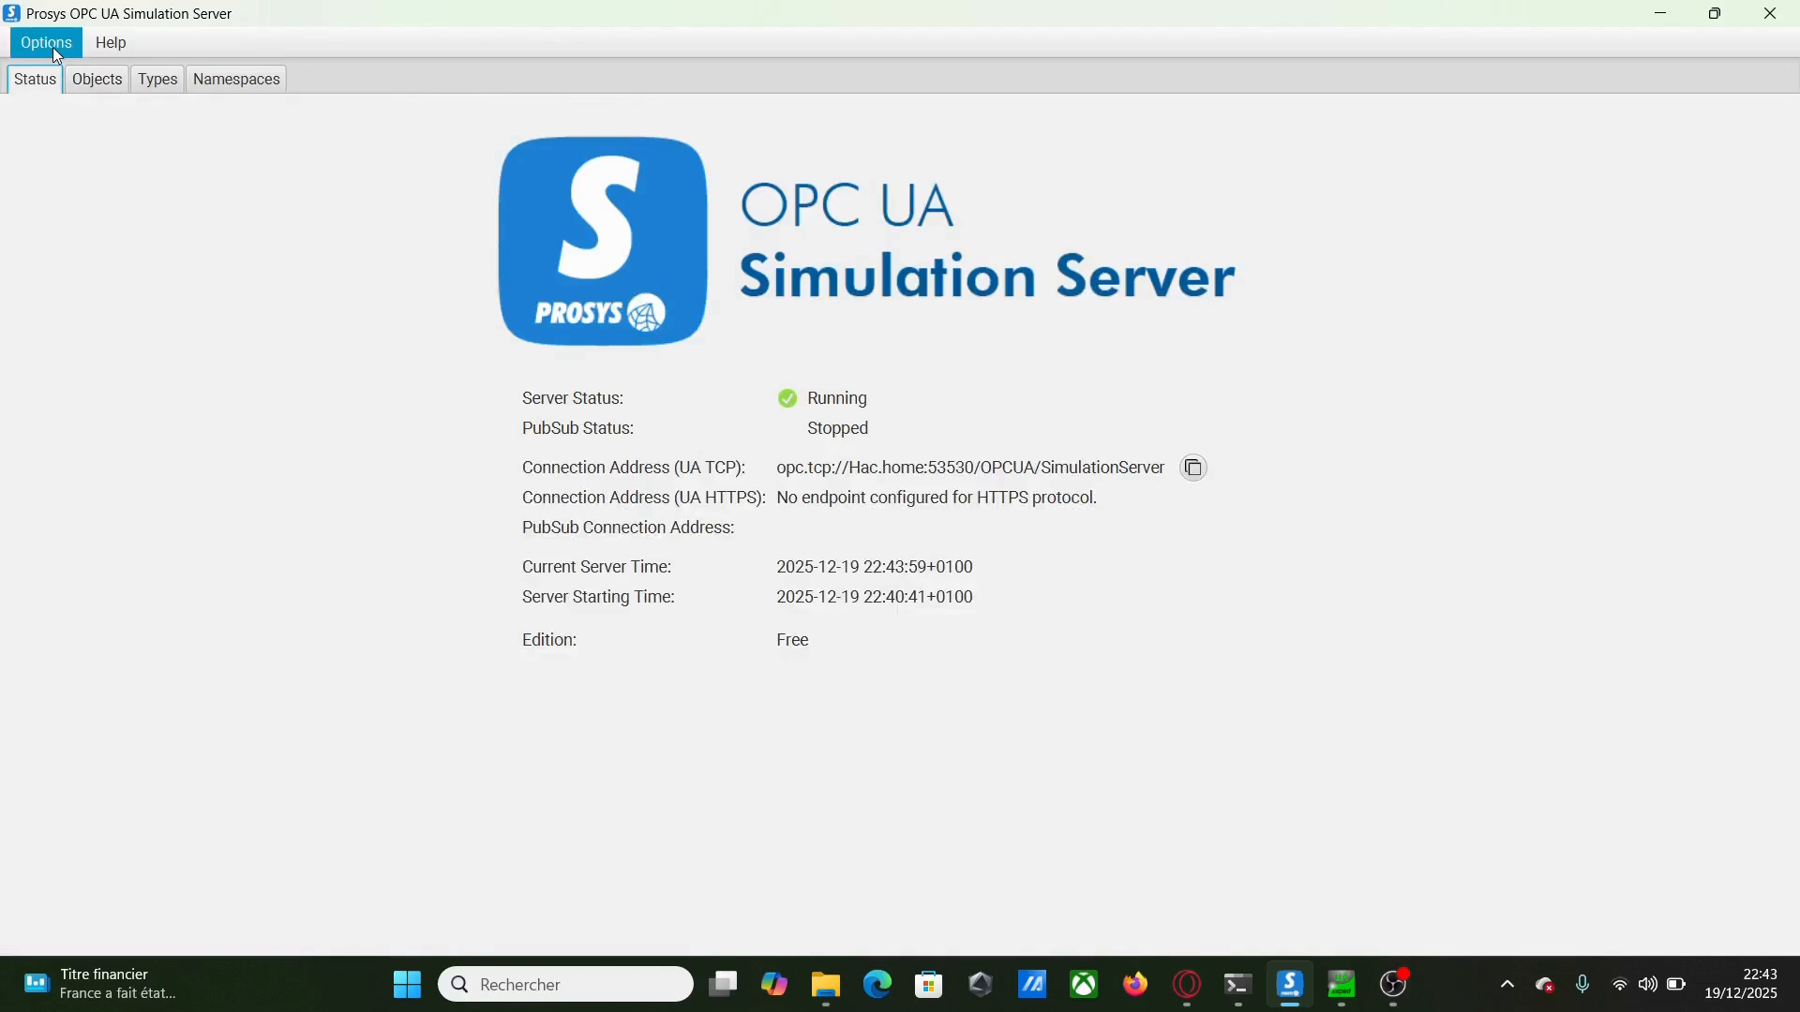
left_click(54, 48)
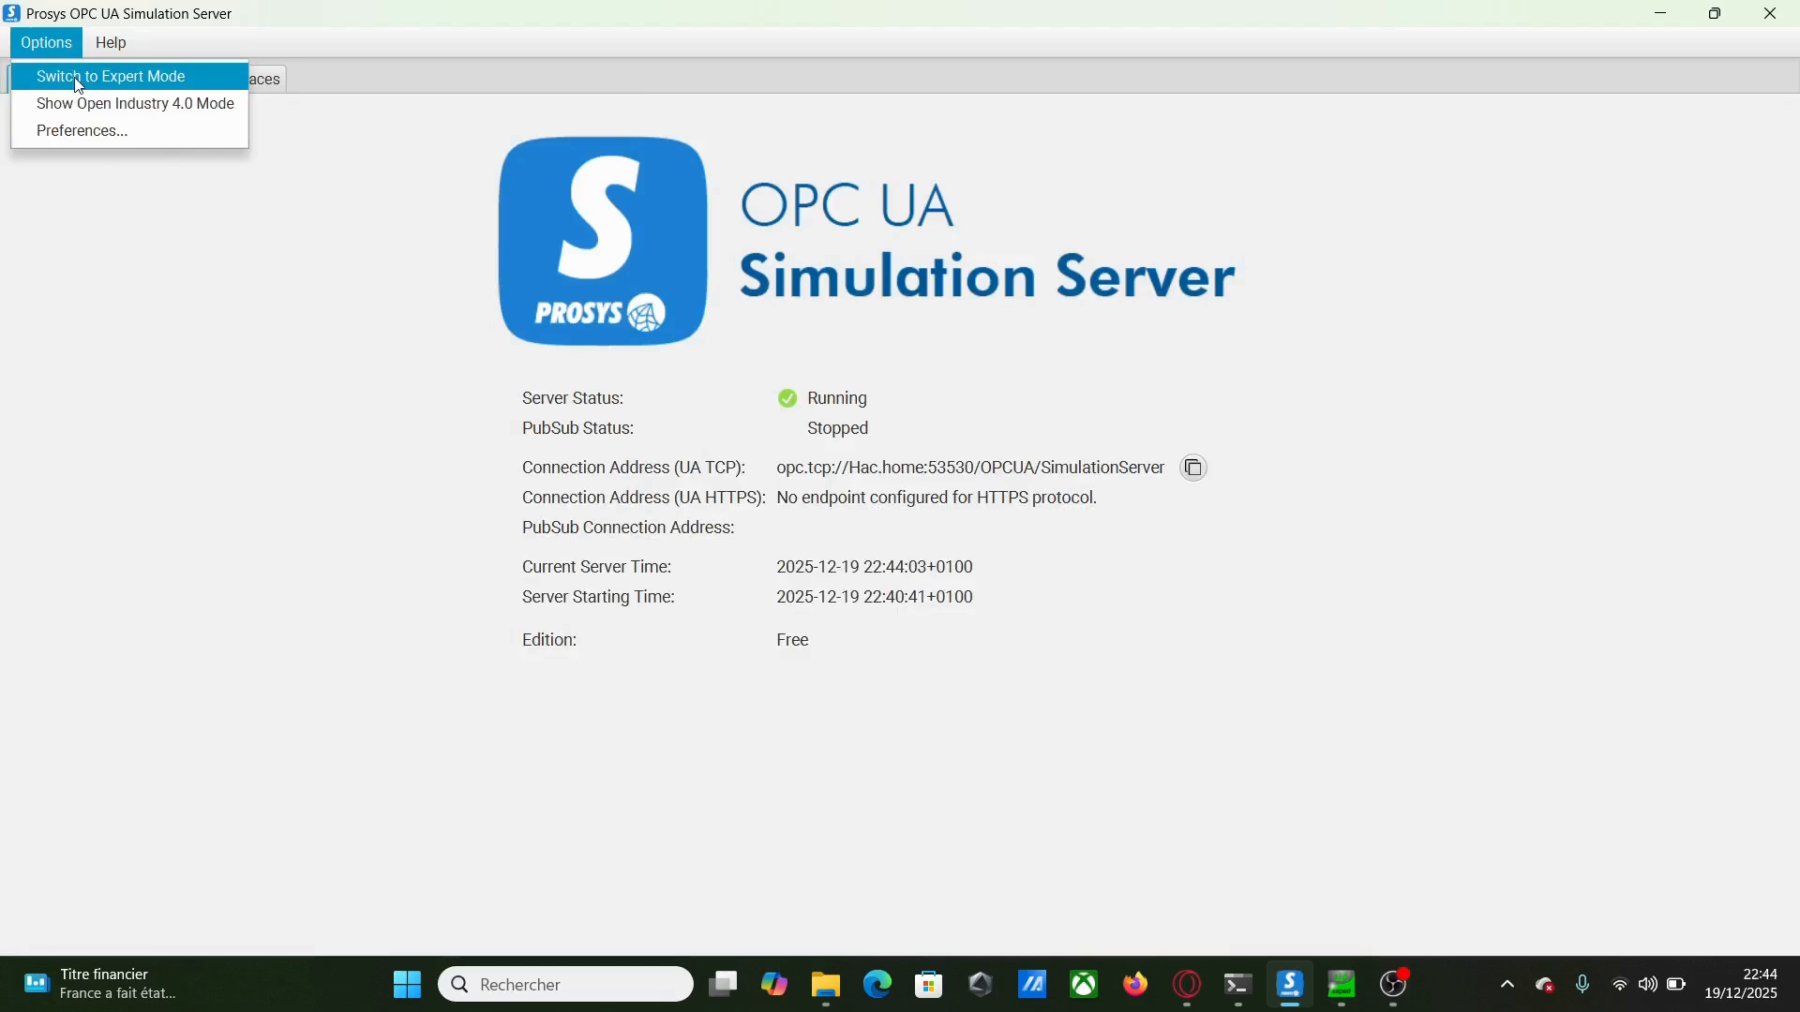
left_click(79, 77)
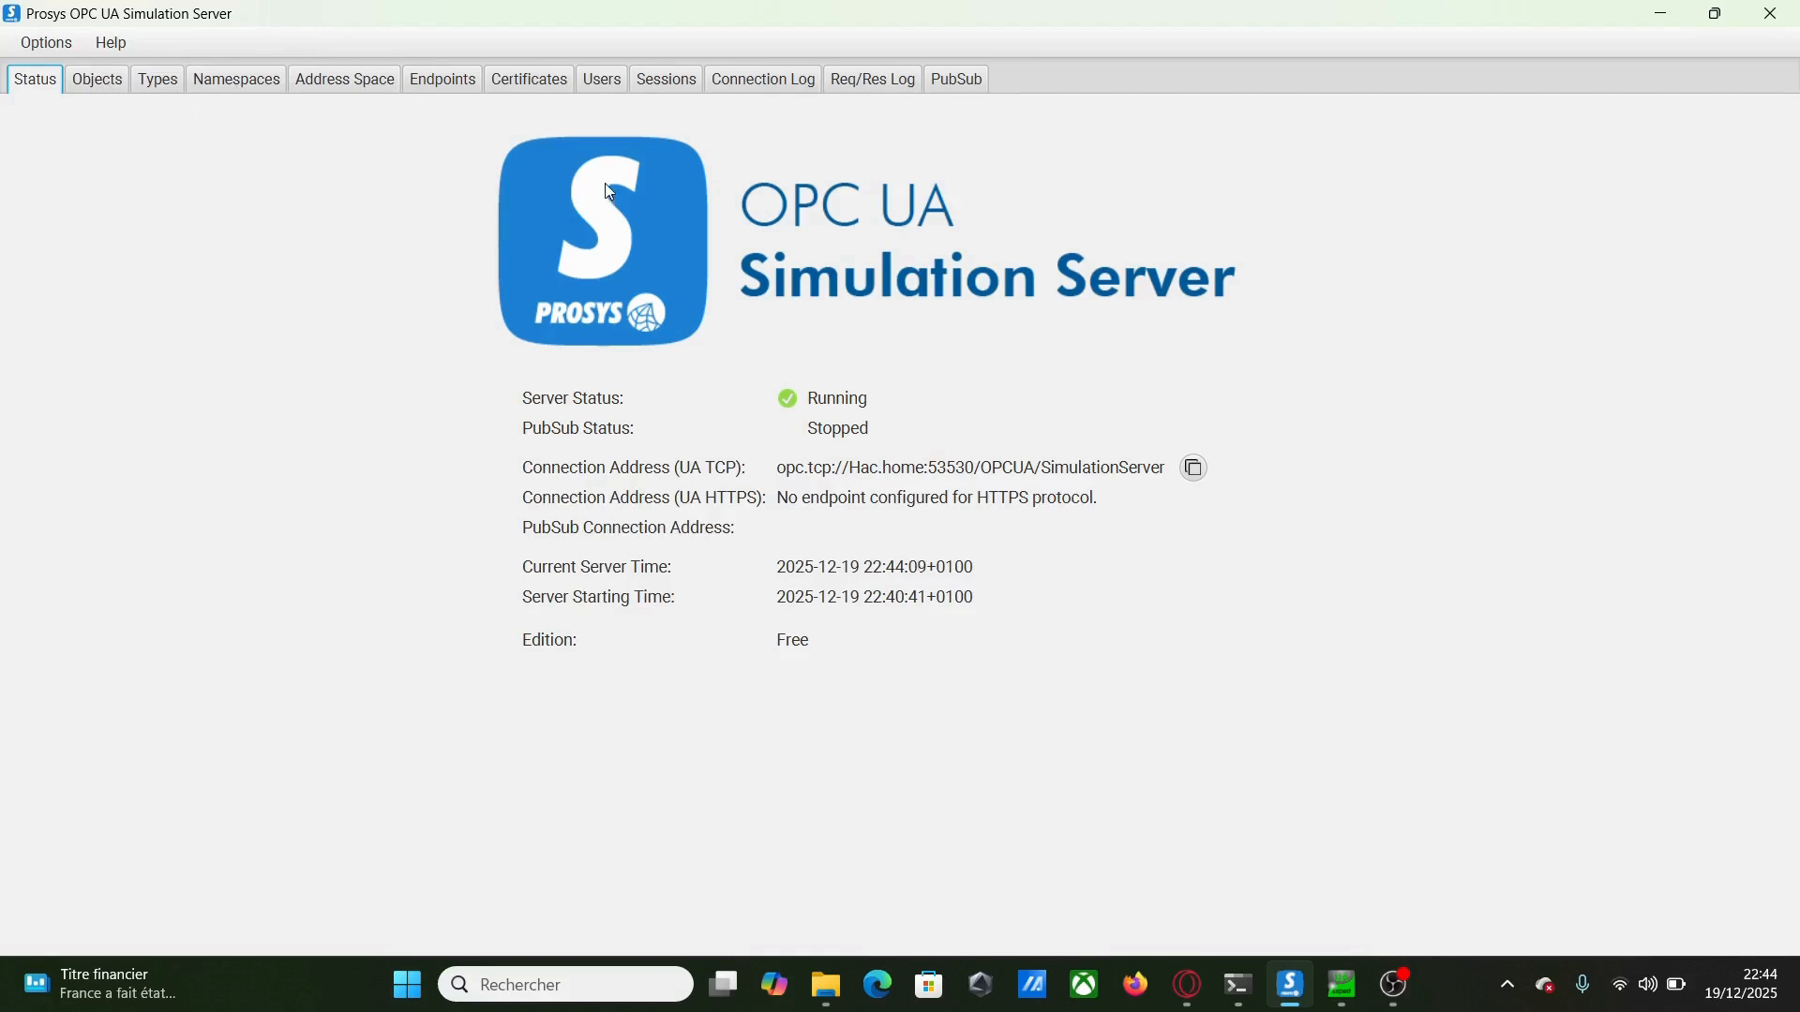
left_click(610, 81)
Add a server user with username admin and a confirmed password
left_click(366, 224)
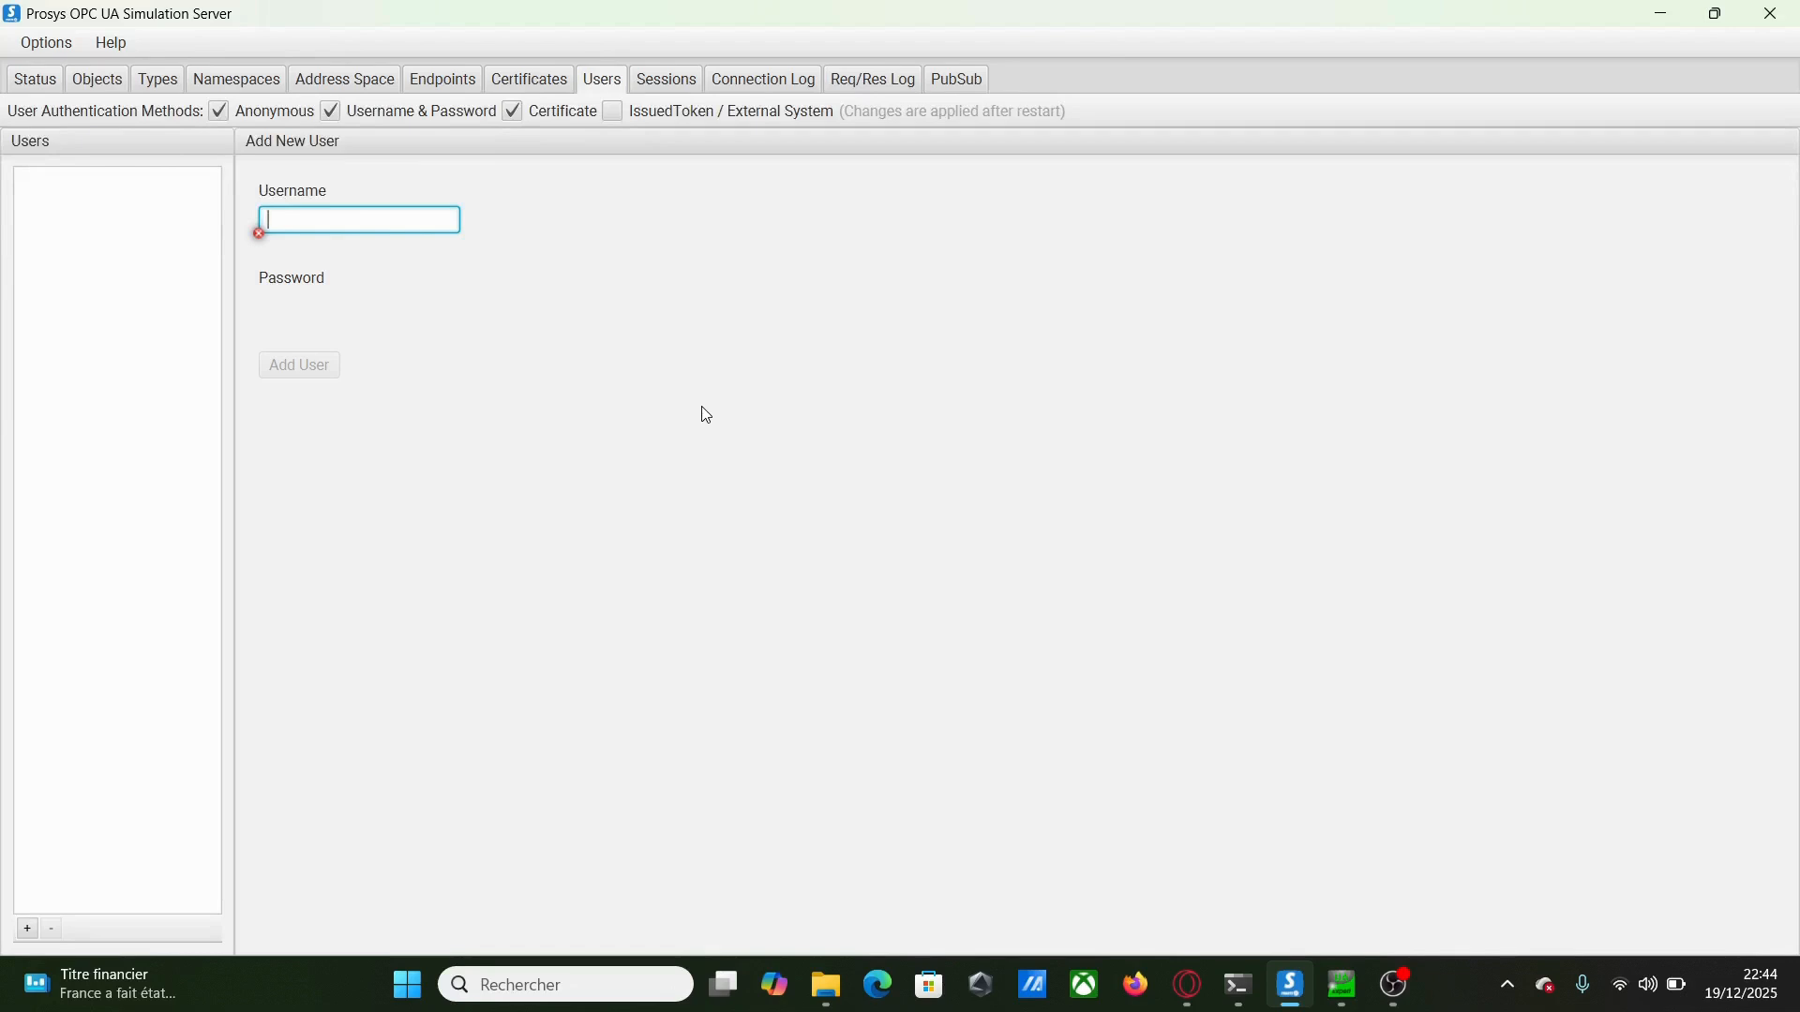
type("admin")
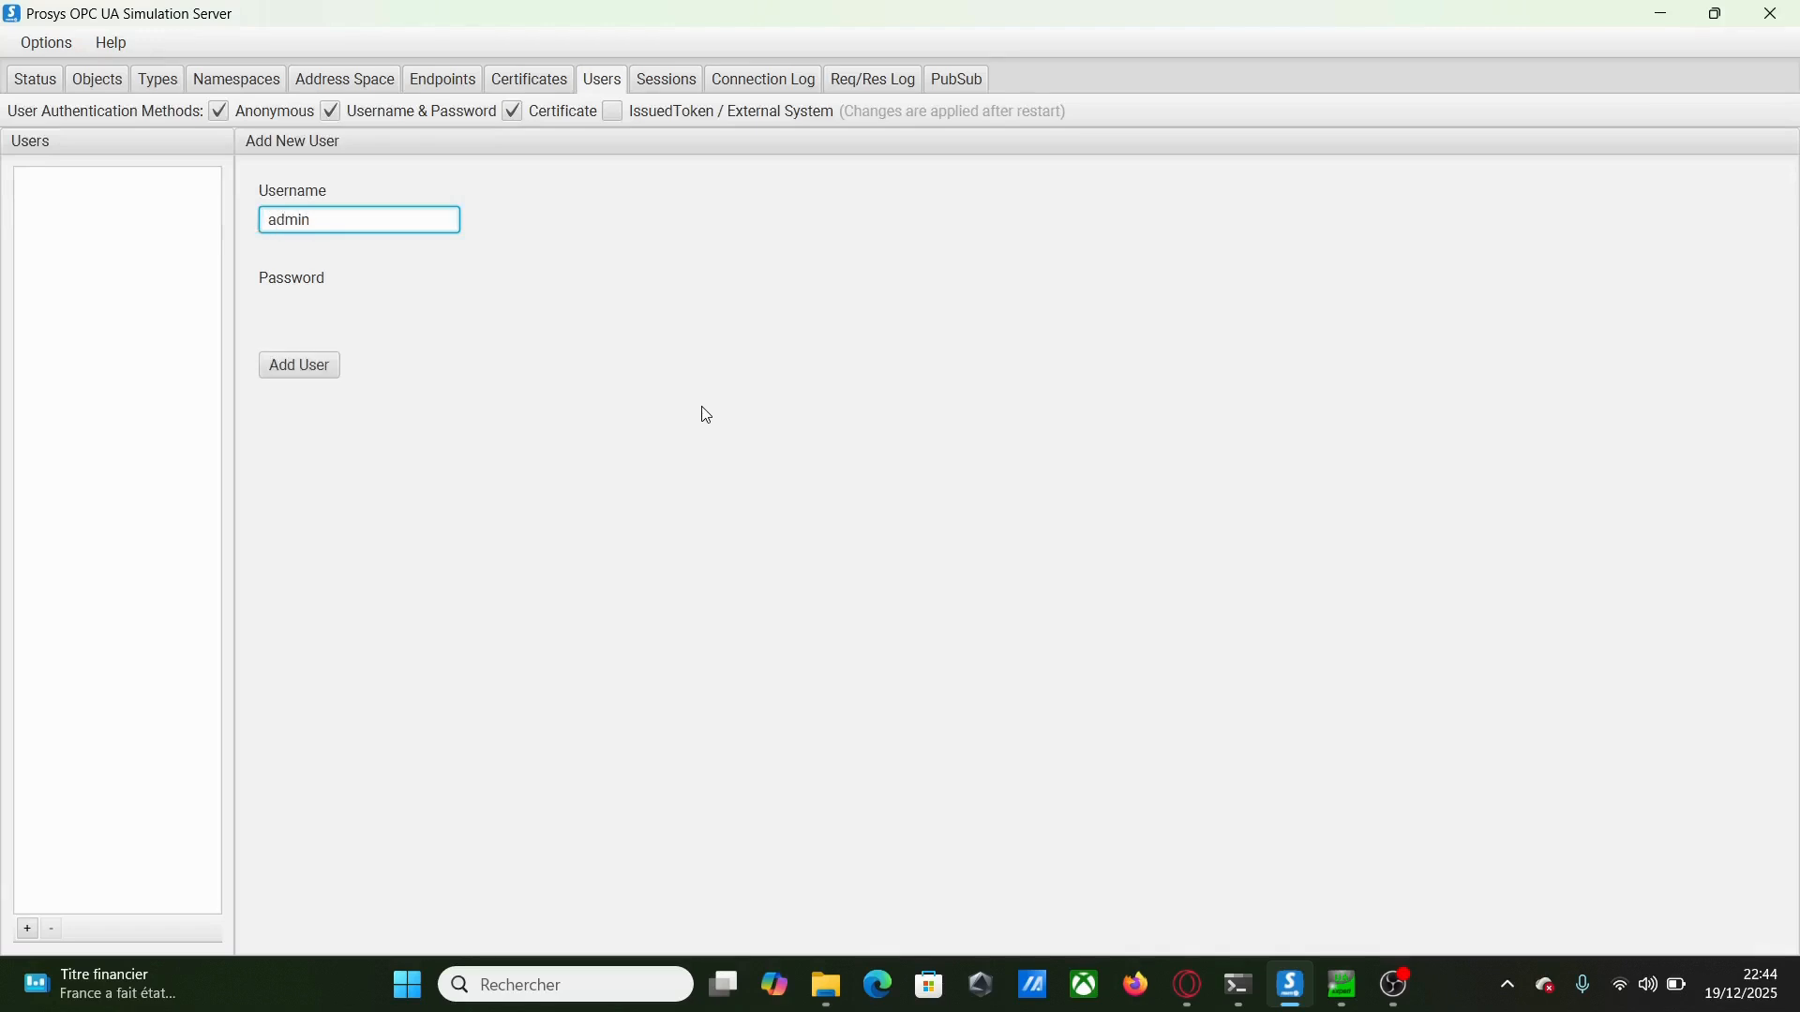
key("Tab")
key("Tab")
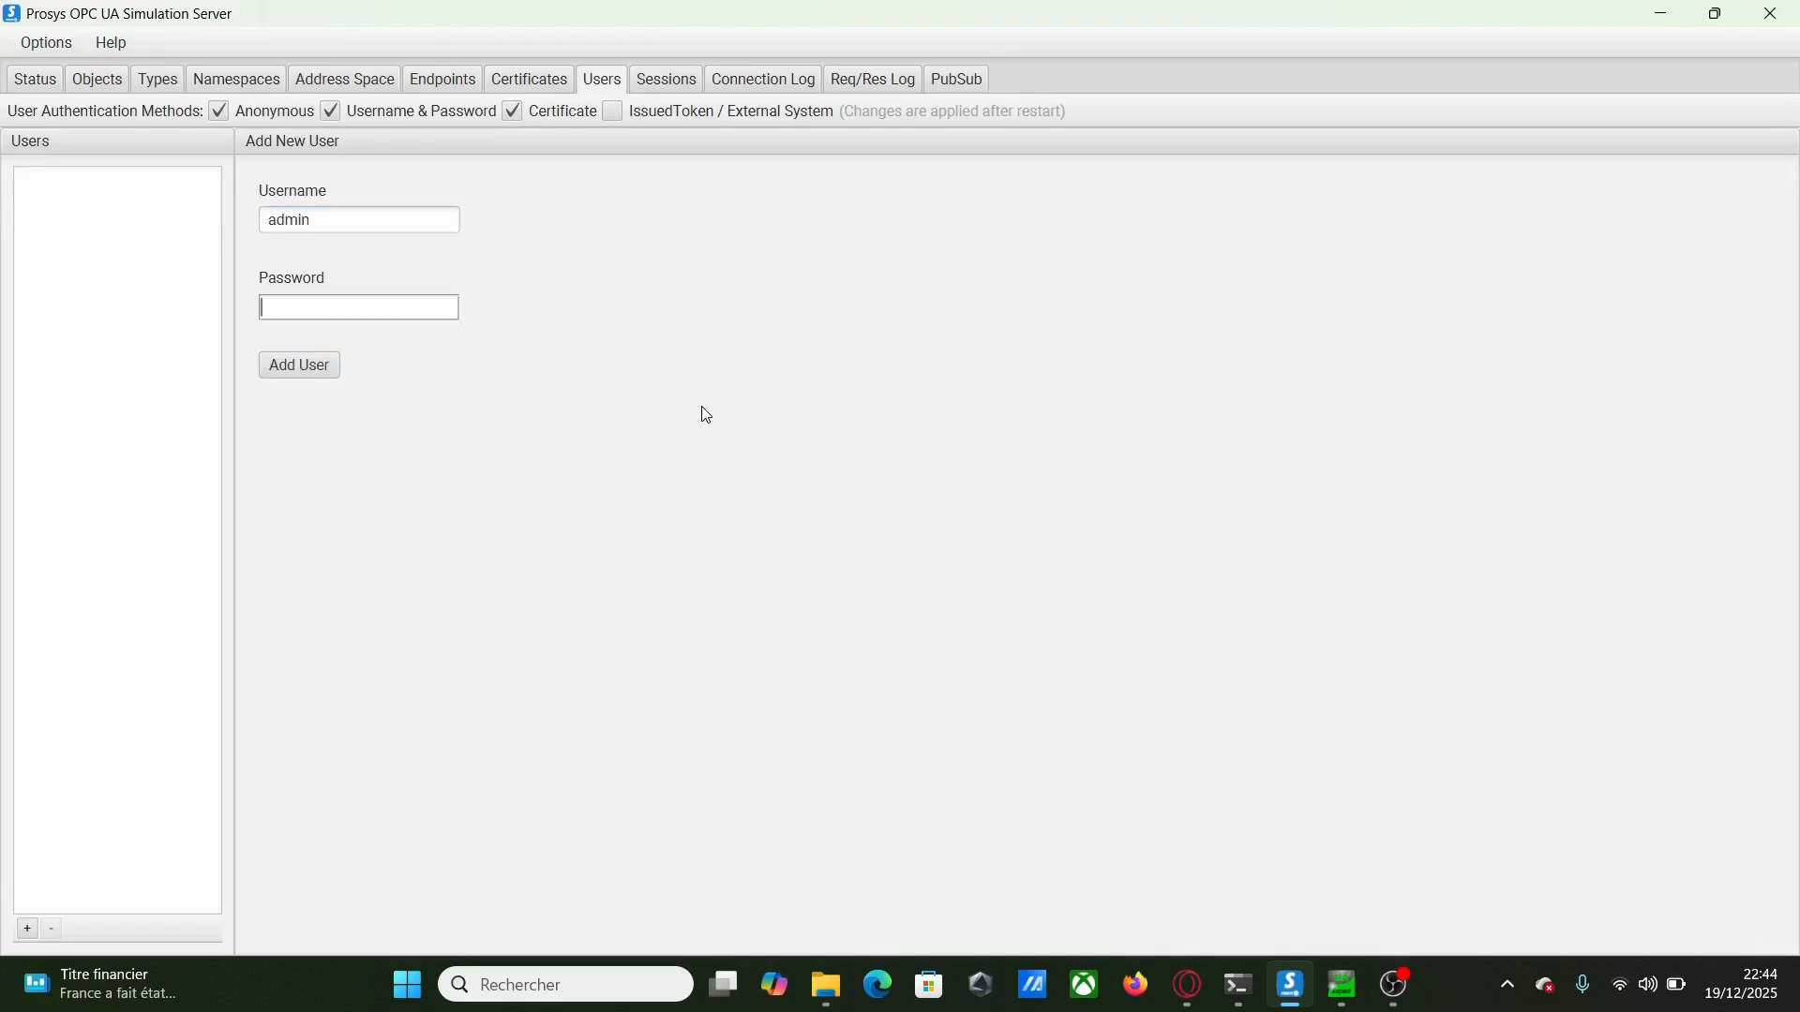
type("•••••")
key("Tab")
type("•••••")
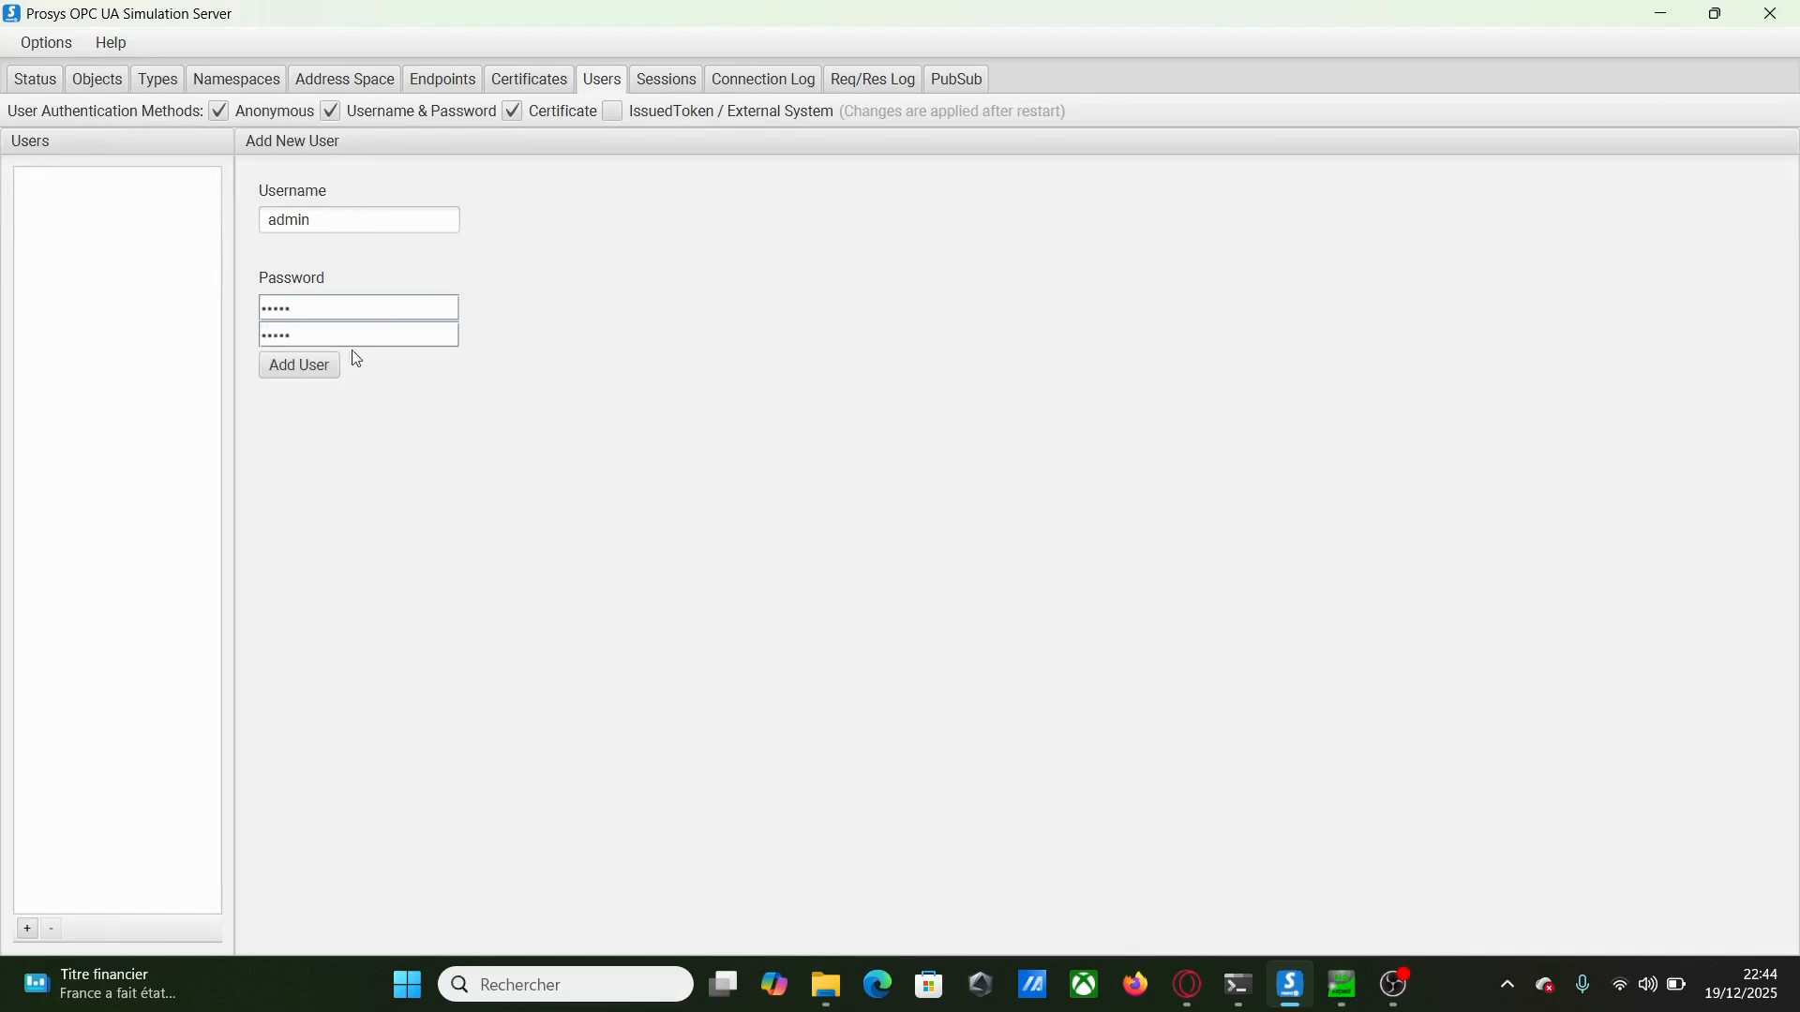
left_click(297, 369)
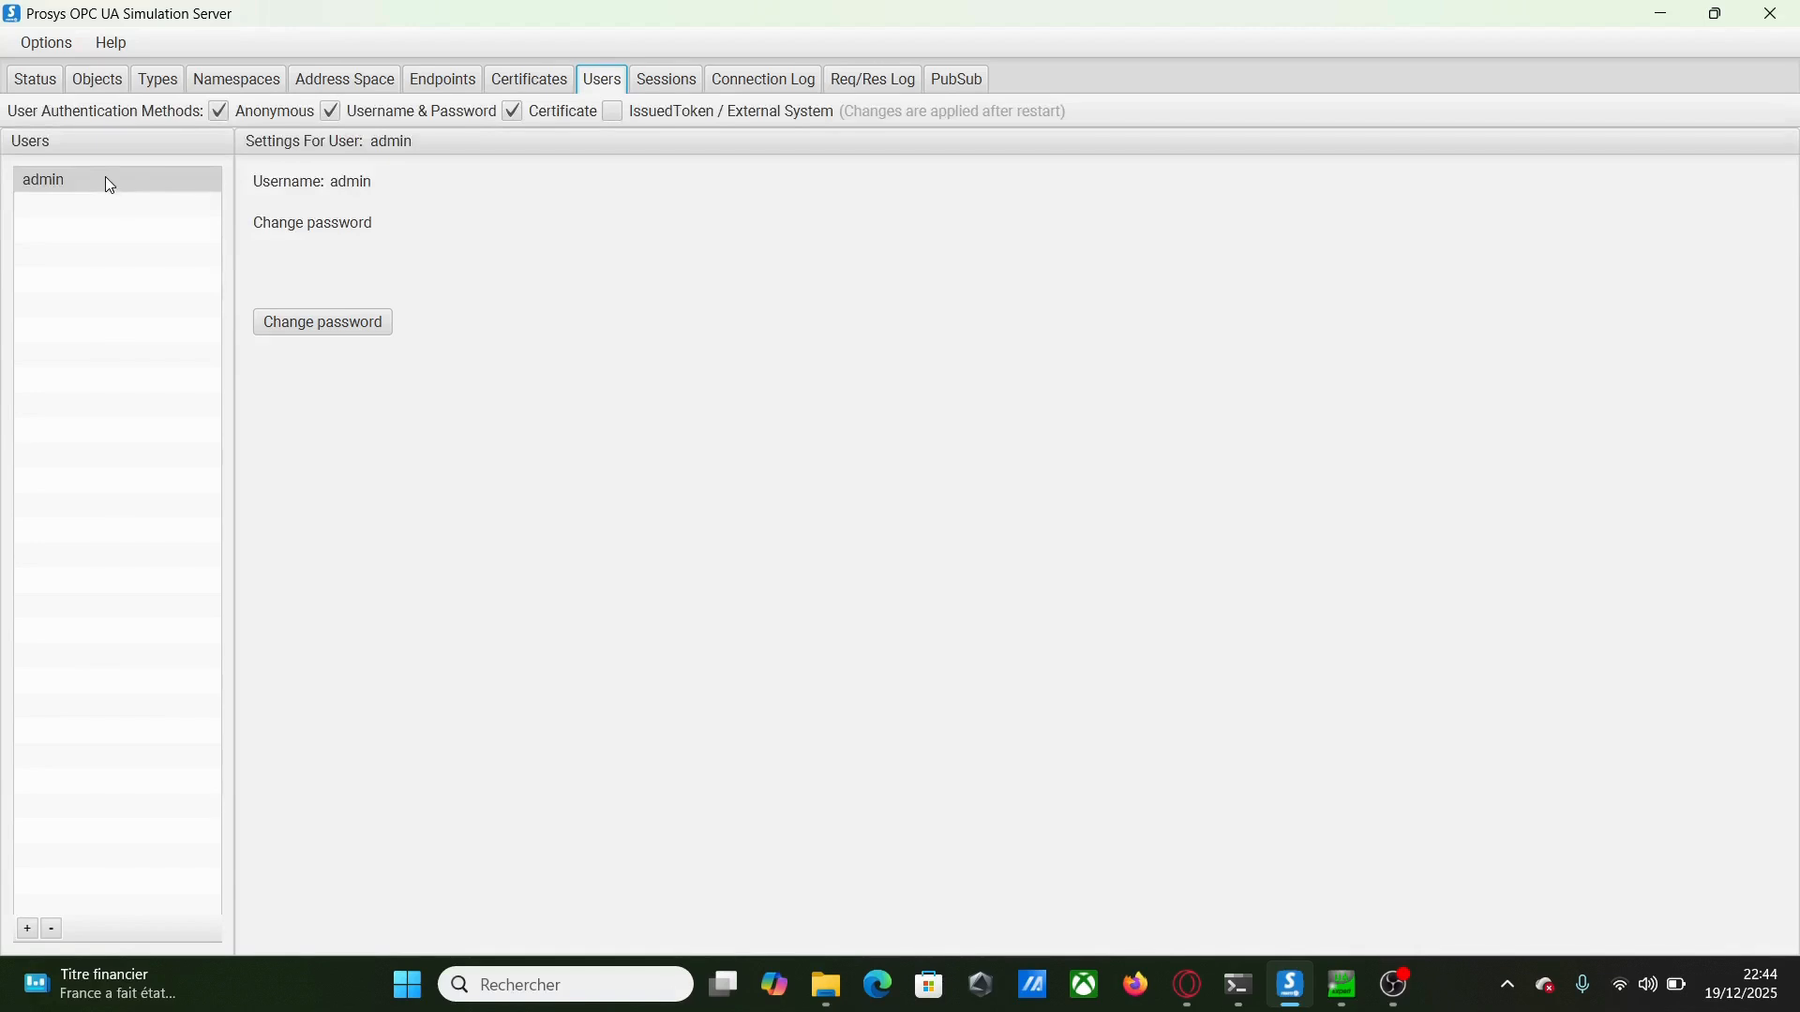
Uncheck the Anonymous and Certificate user authentication methods
left_click(221, 113)
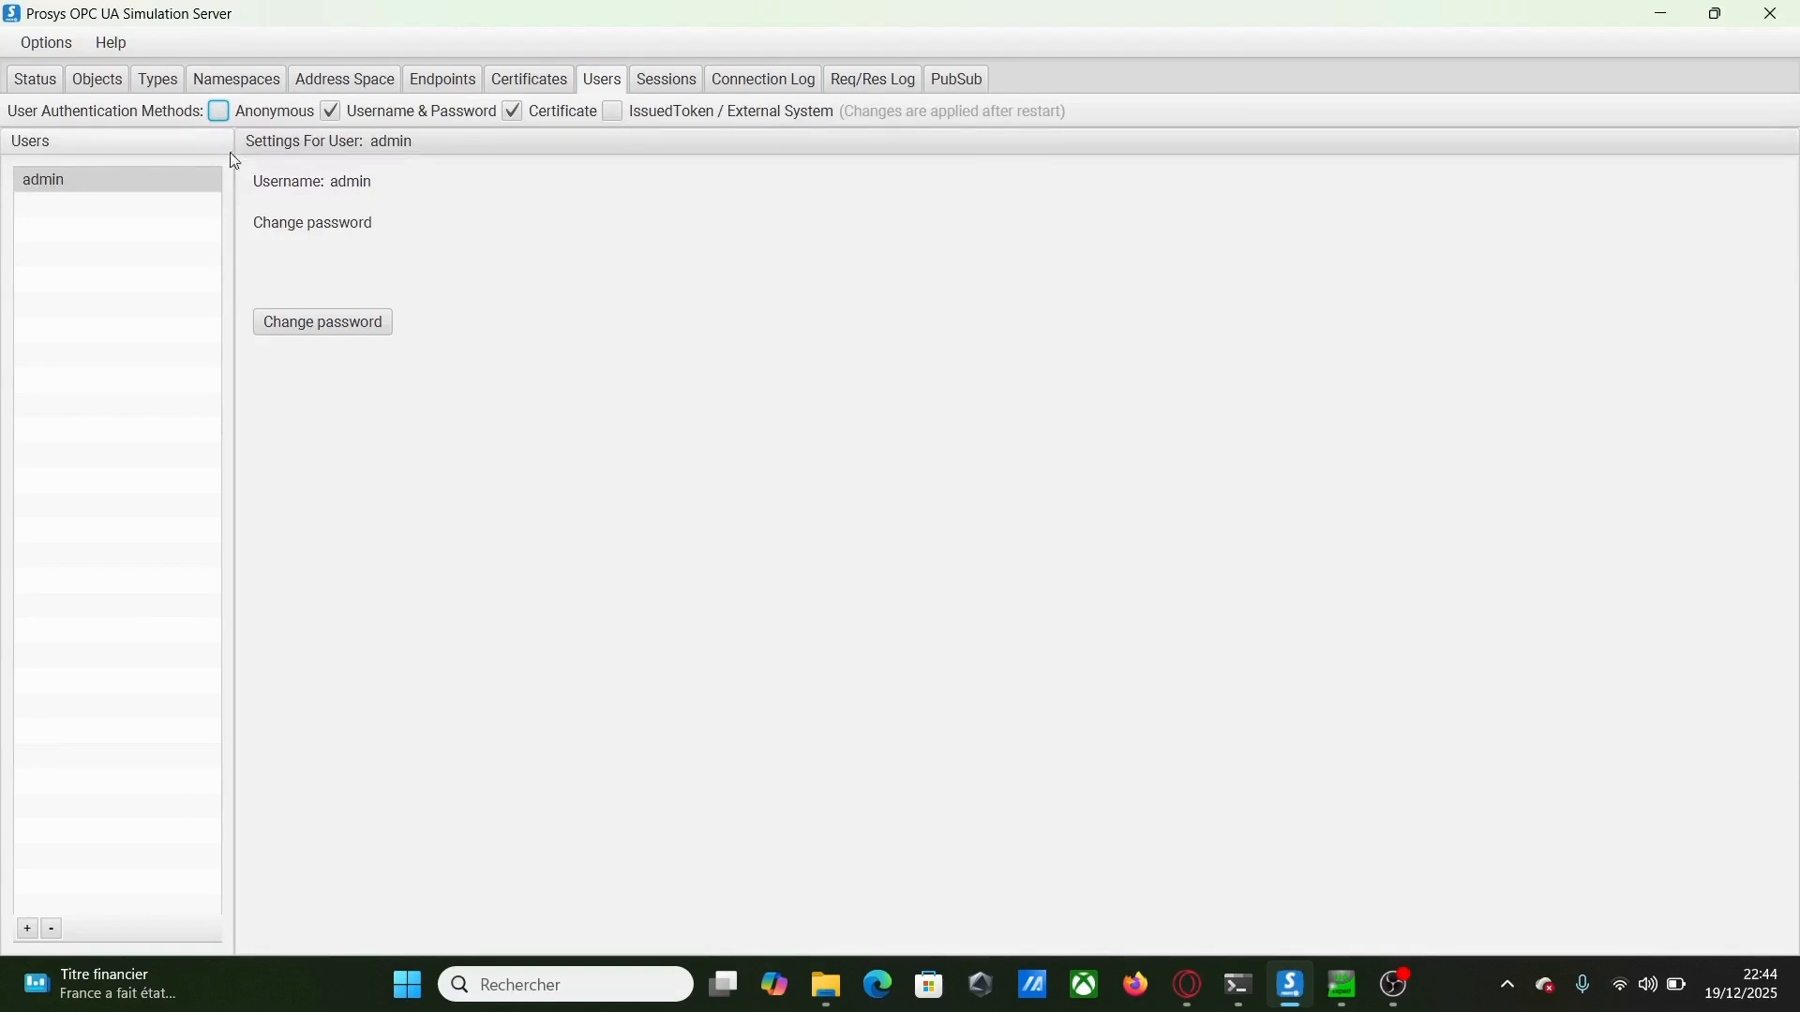
left_click(514, 113)
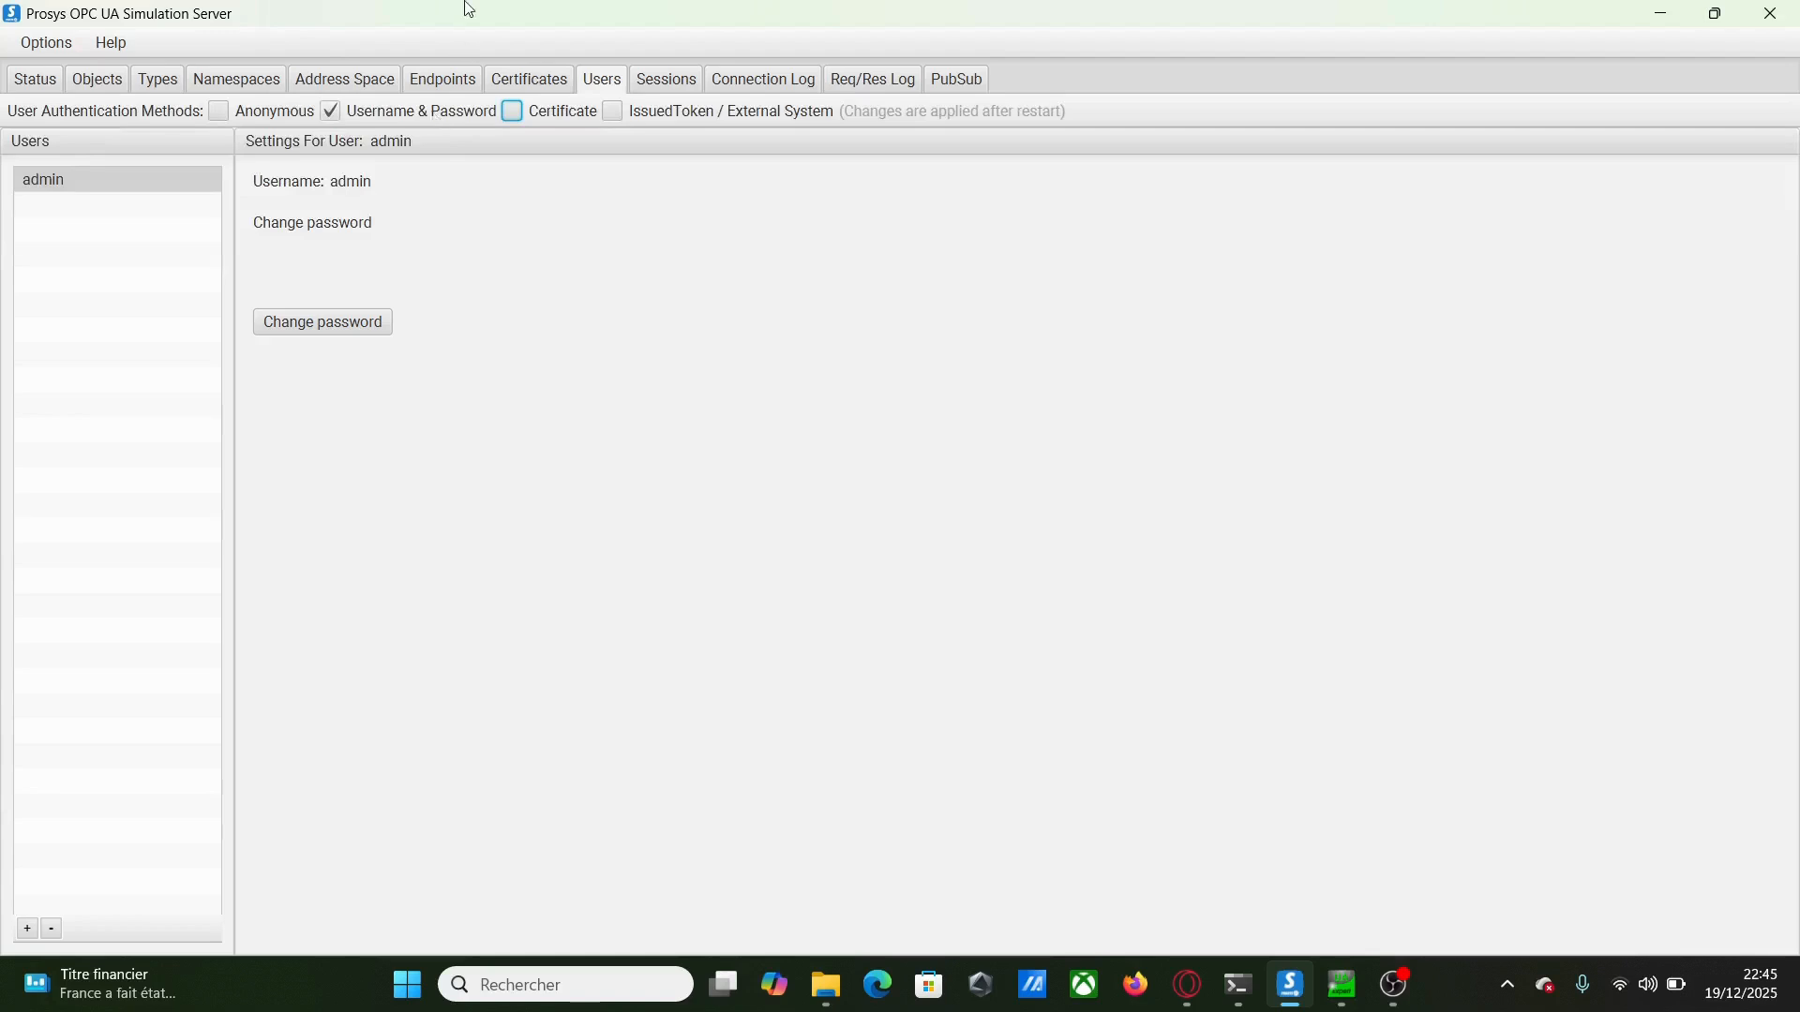
Disable Sign, Sign&Encrypt and all five security policies on the endpoint, apply, and return to Users
left_click(432, 90)
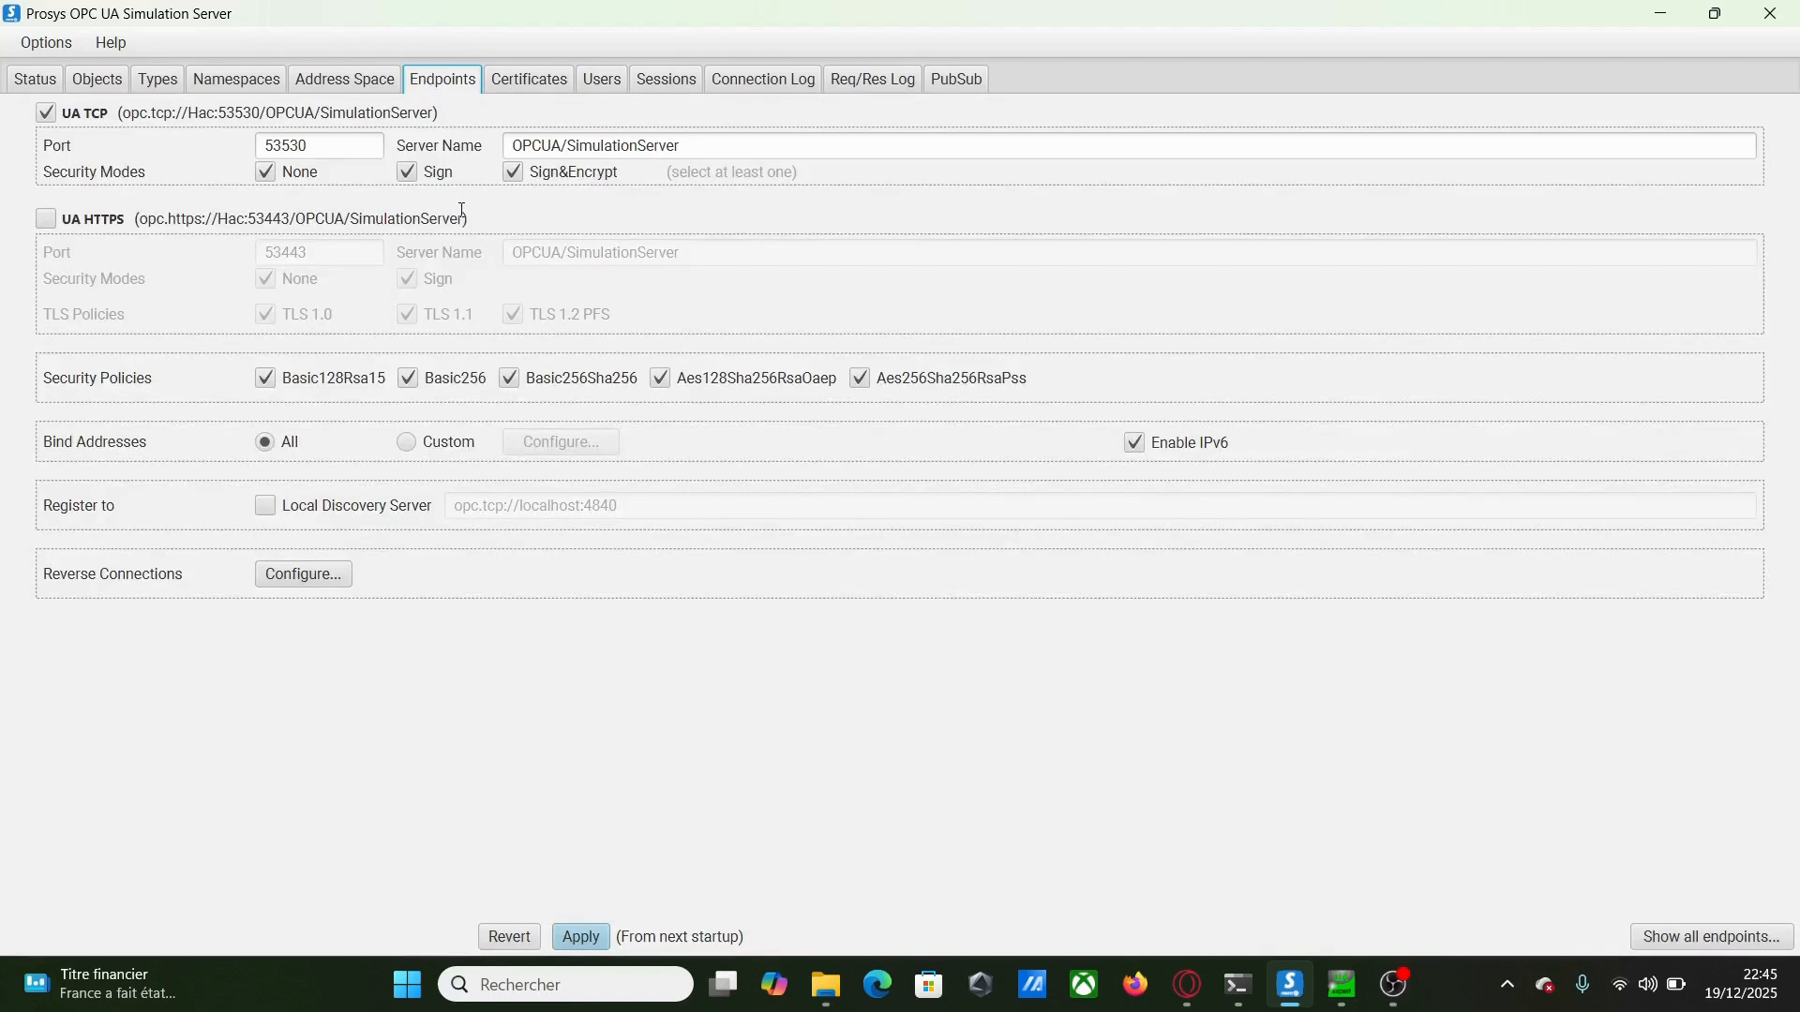
left_click(512, 173)
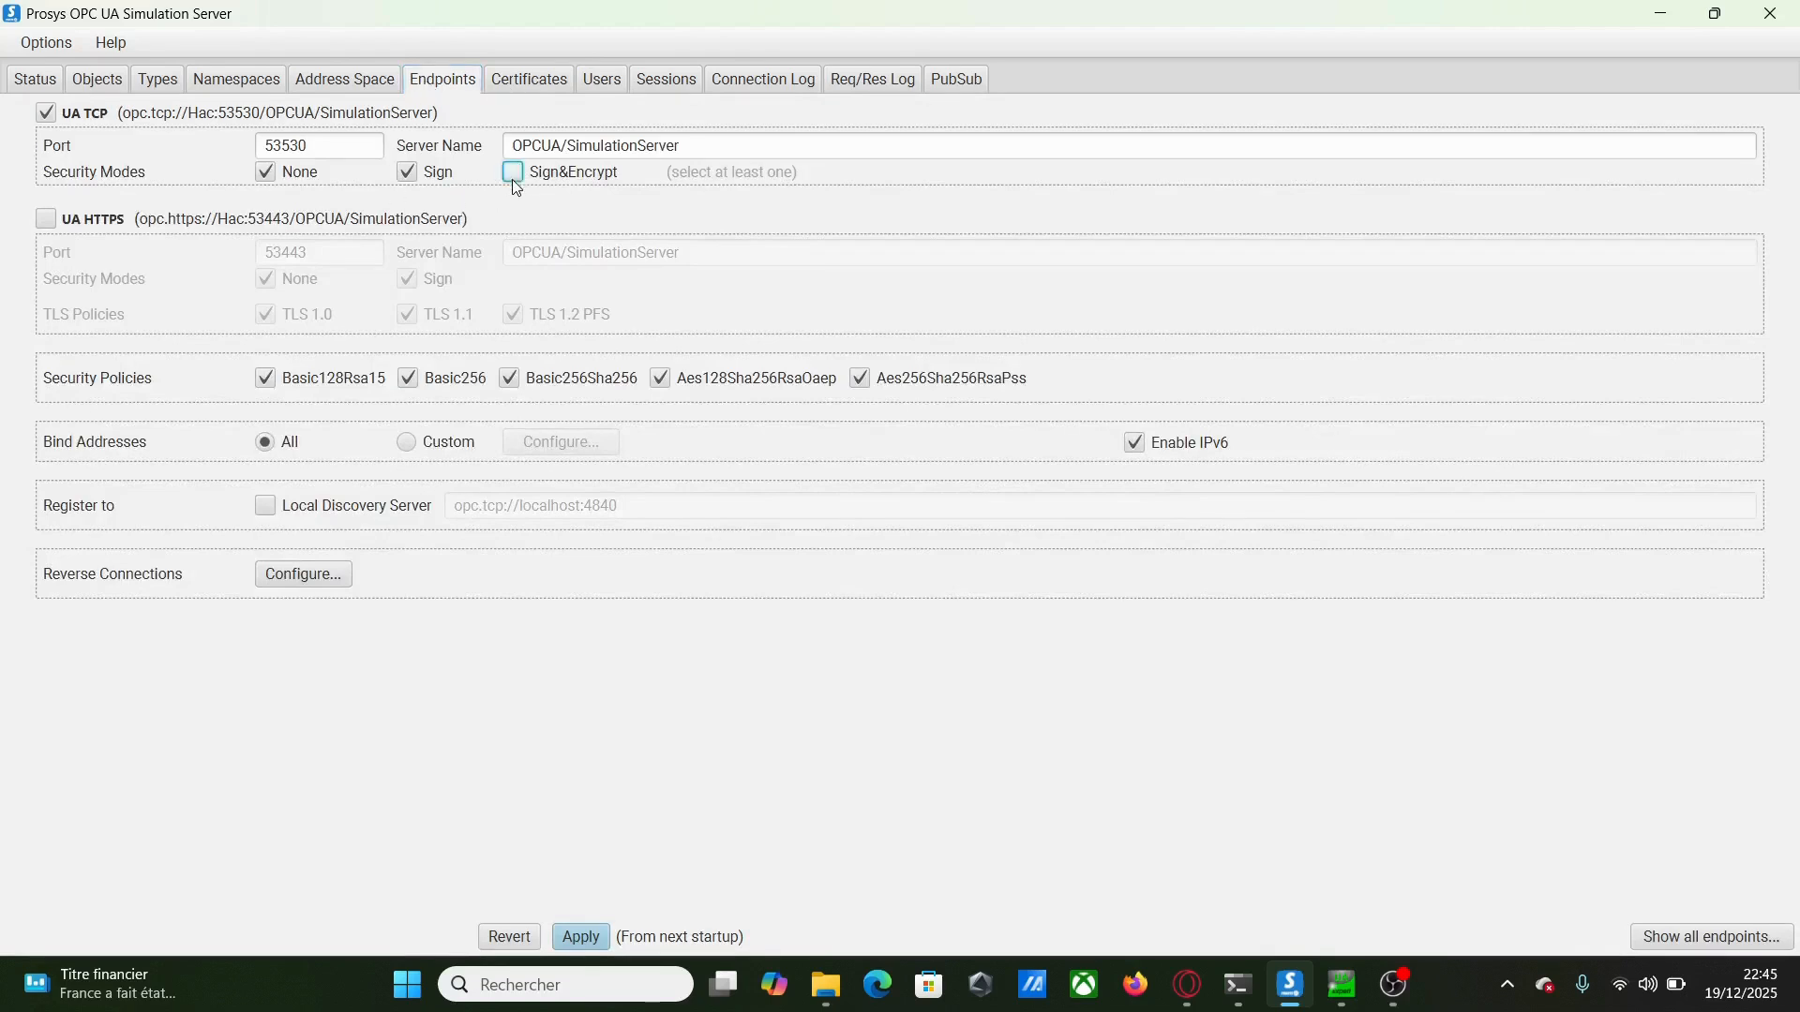
left_click(405, 173)
left_click(265, 379)
left_click(407, 378)
left_click(509, 379)
left_click(660, 380)
left_click(862, 380)
left_click(598, 941)
left_click(598, 81)
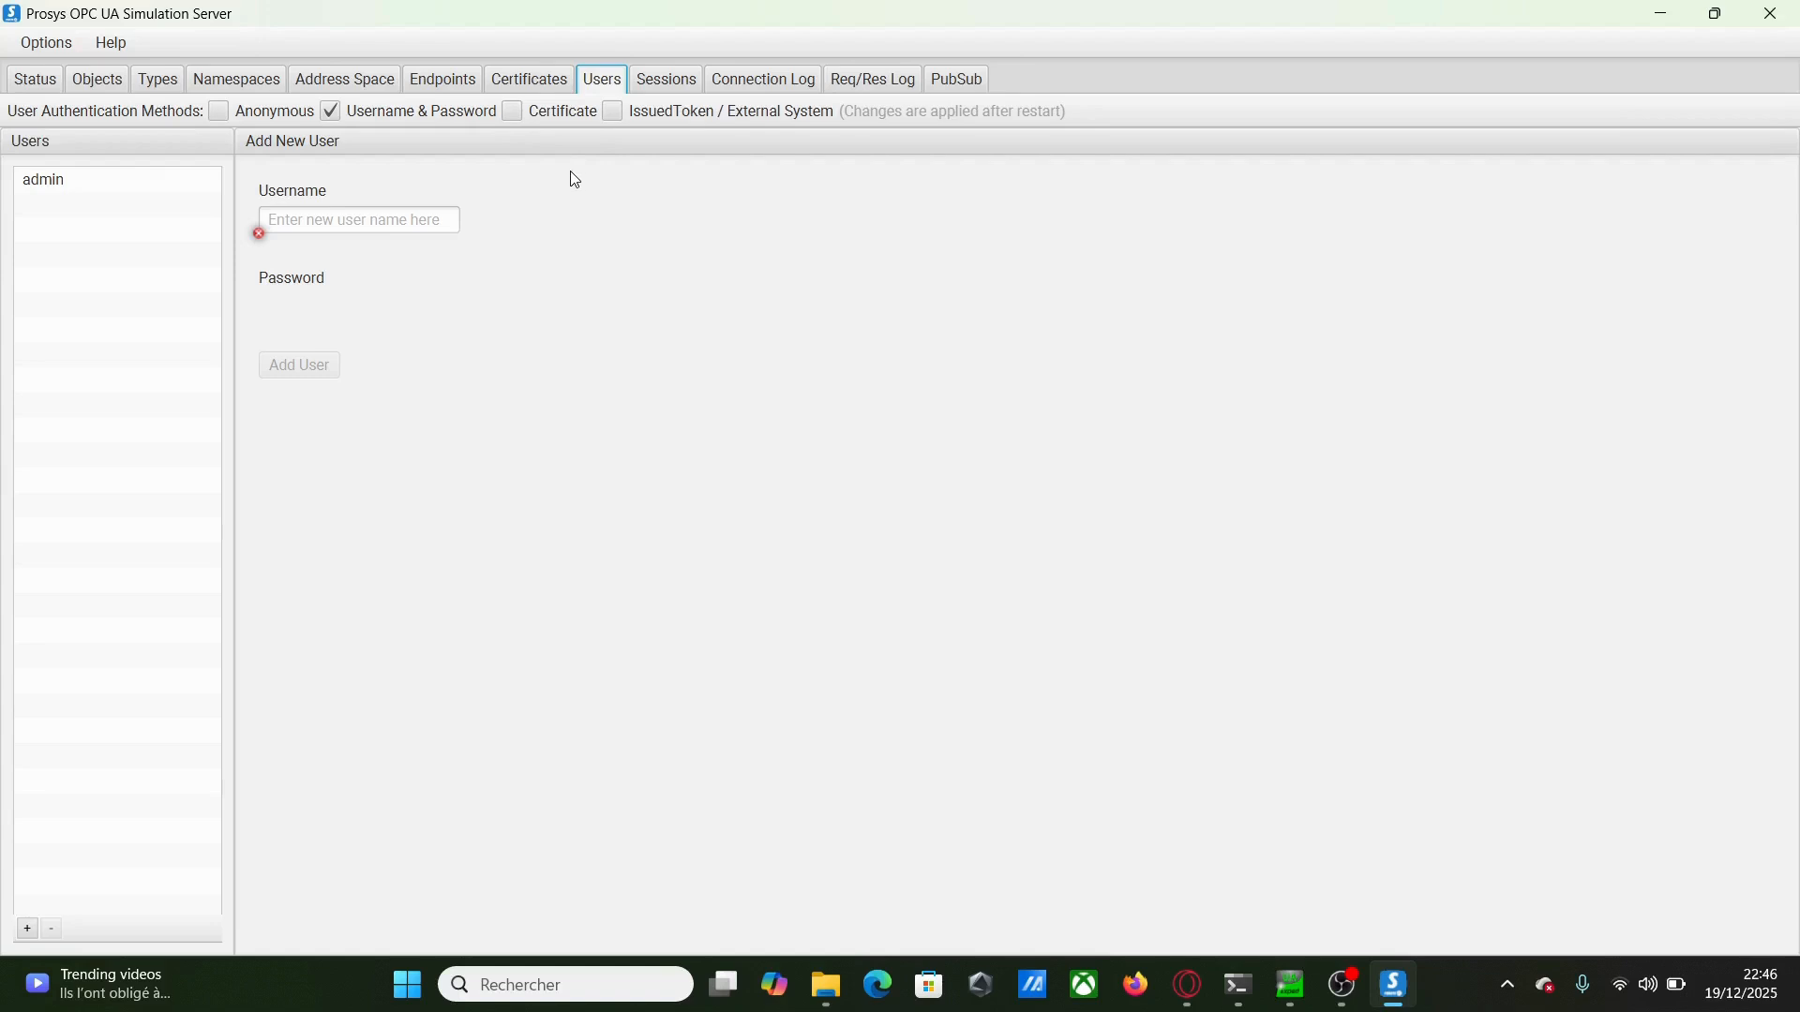
Confirm the endpoint settings and the Running server status on port 53530, then switch to UaExpert
left_click(426, 89)
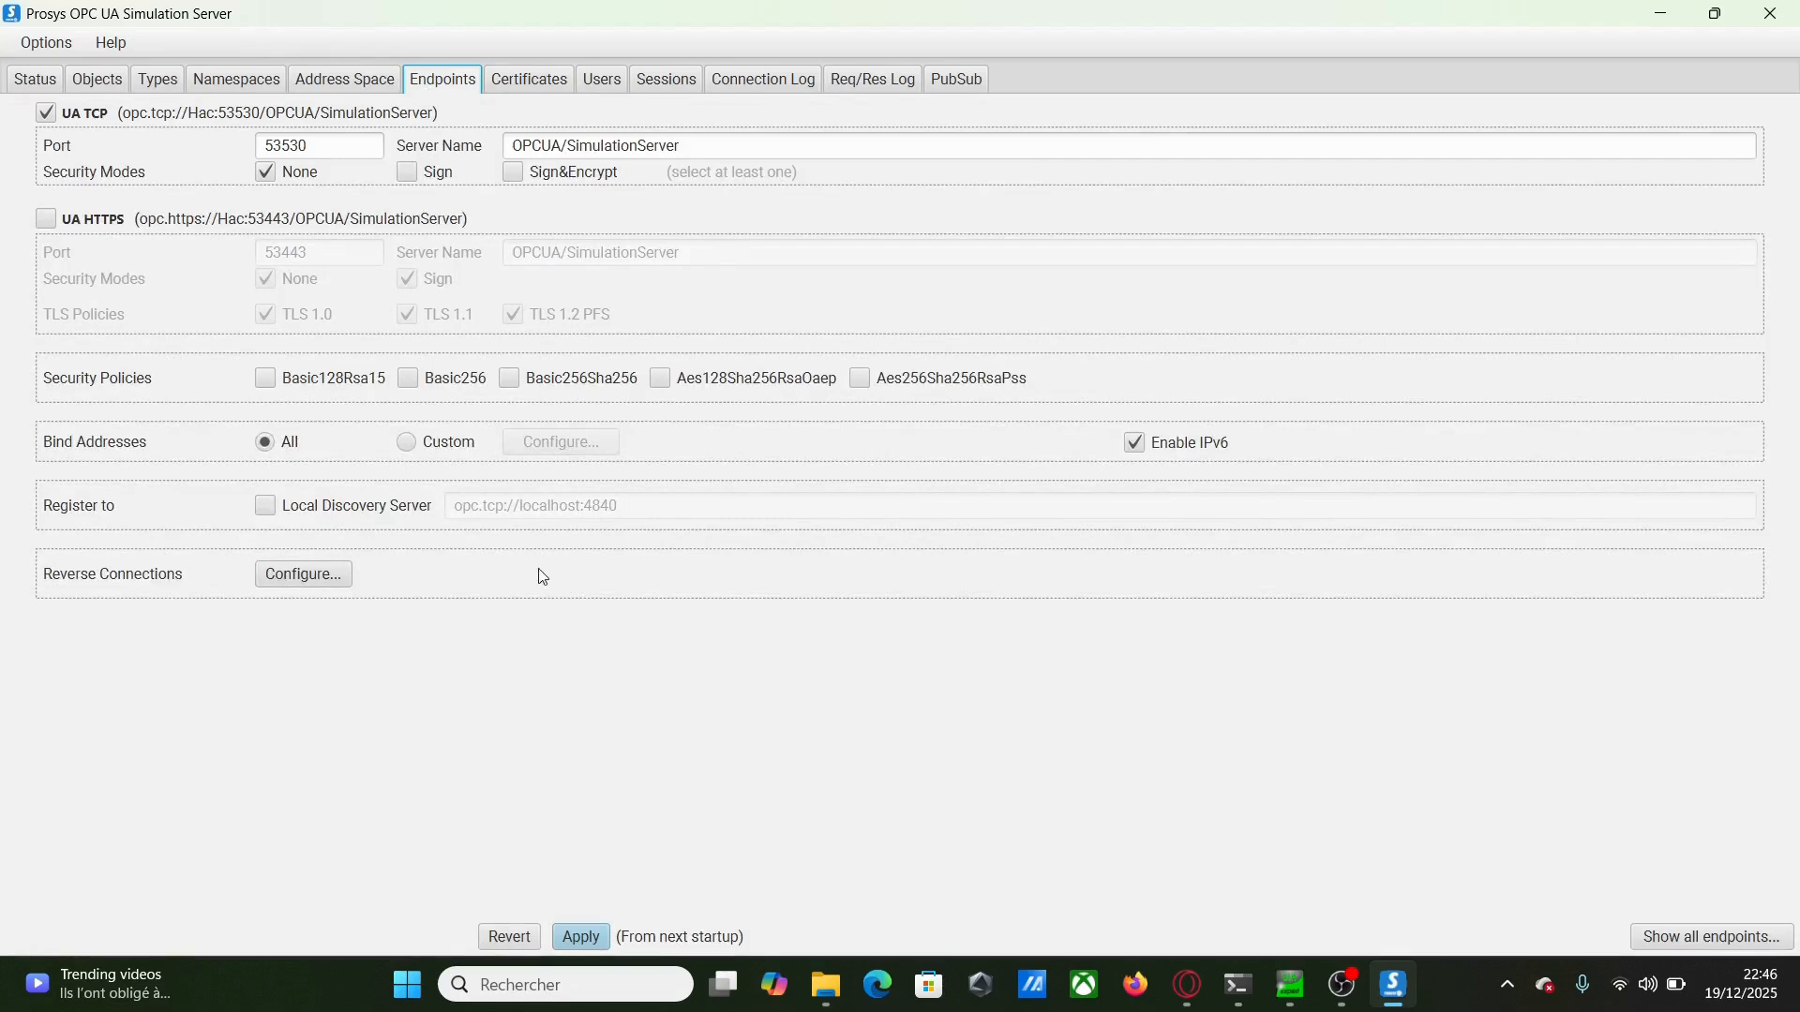
left_click(11, 81)
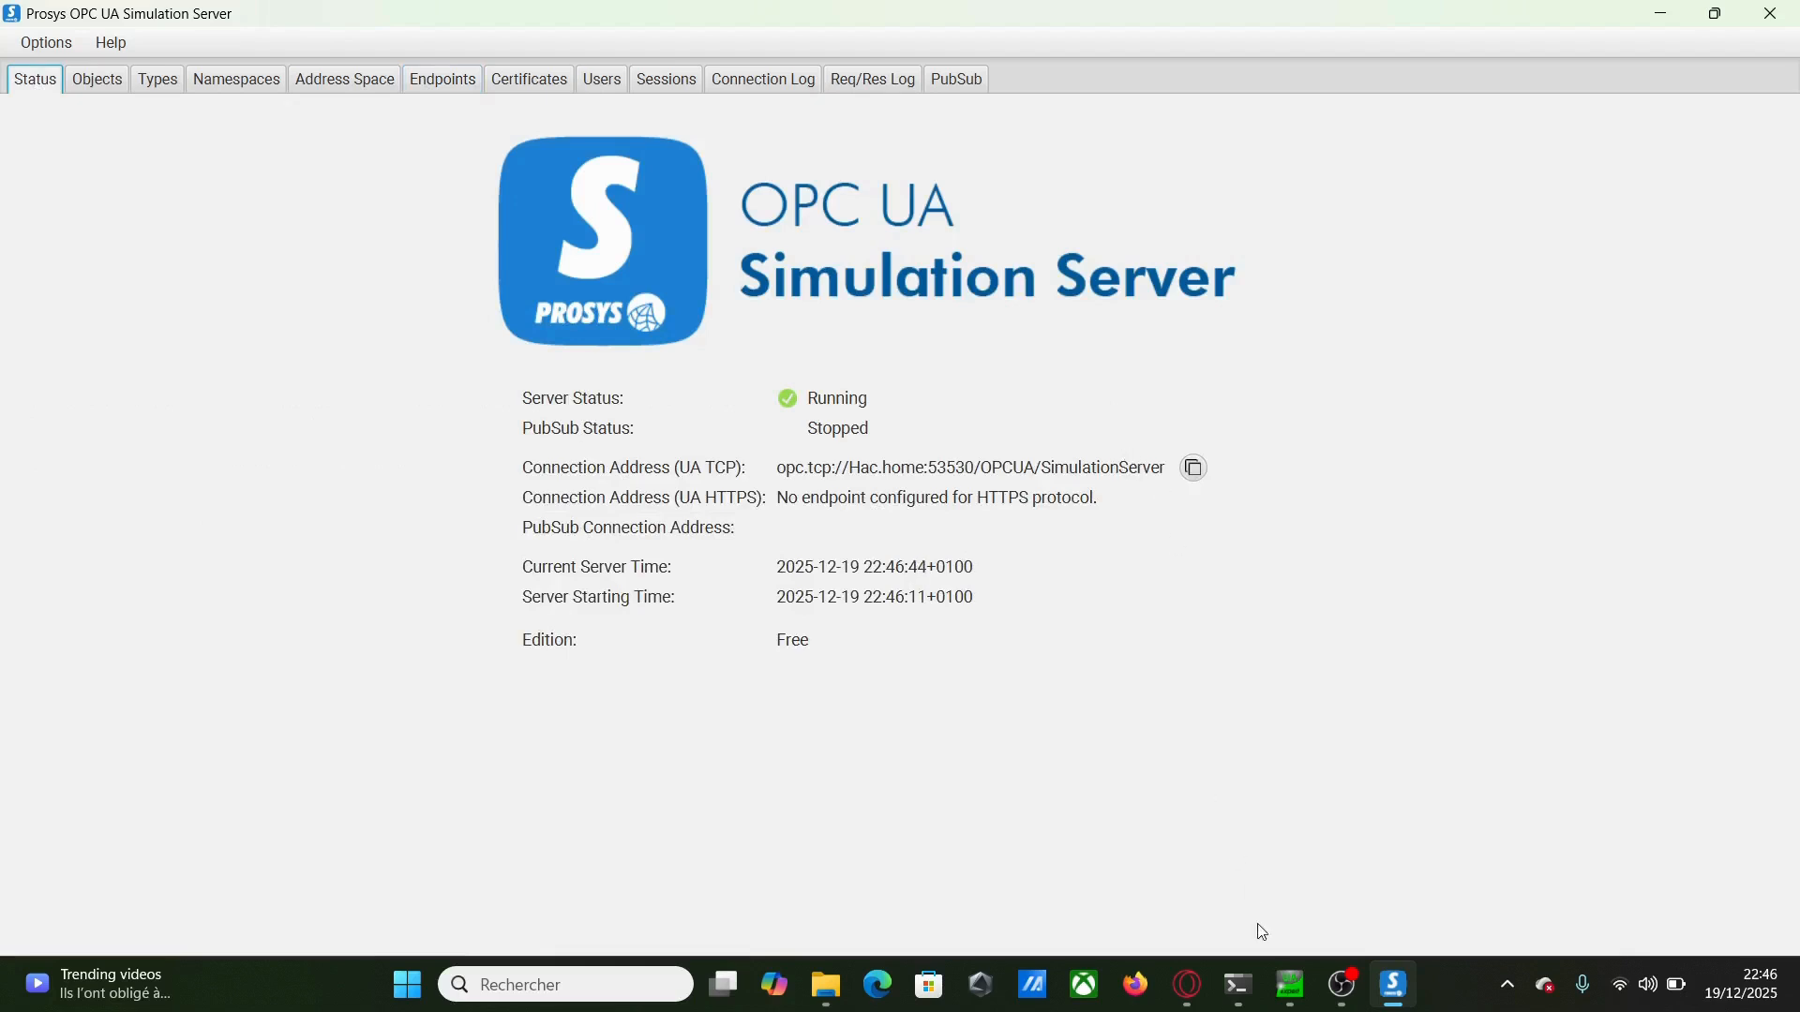
left_click(1291, 986)
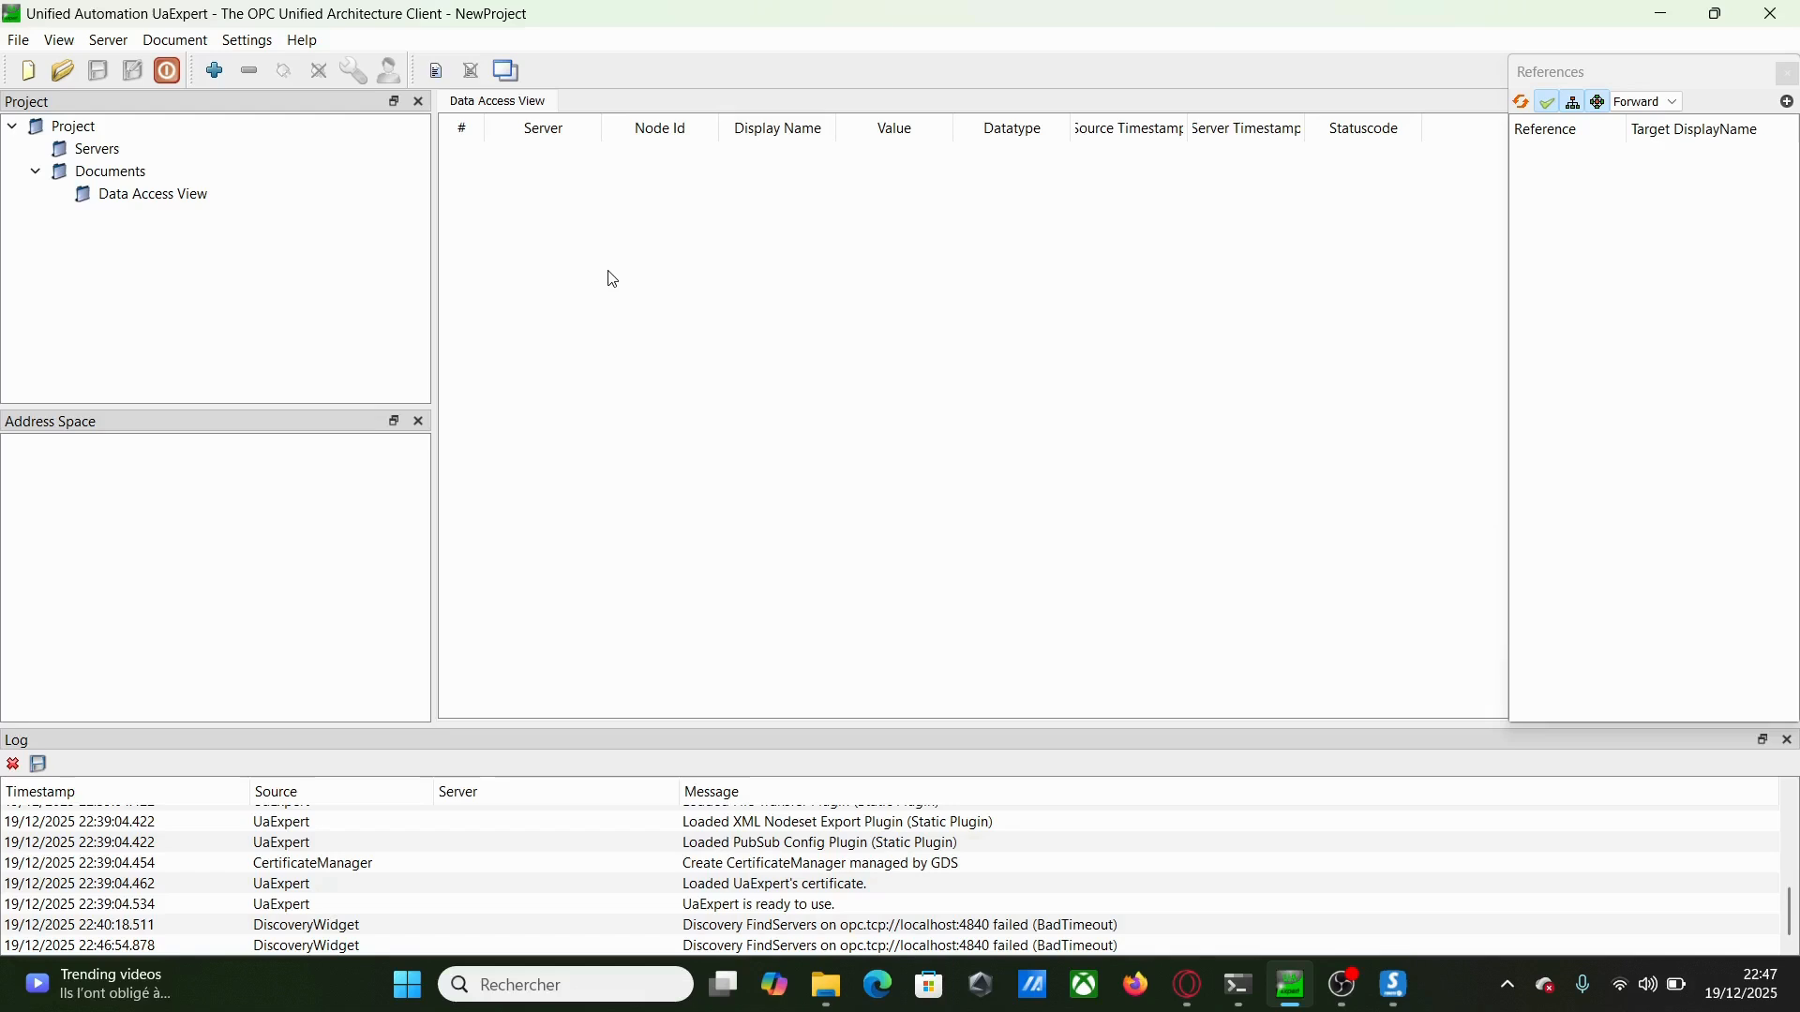
Add the simulation server's URL and select SimulationServer@Hac's None - None endpoint
left_click(215, 71)
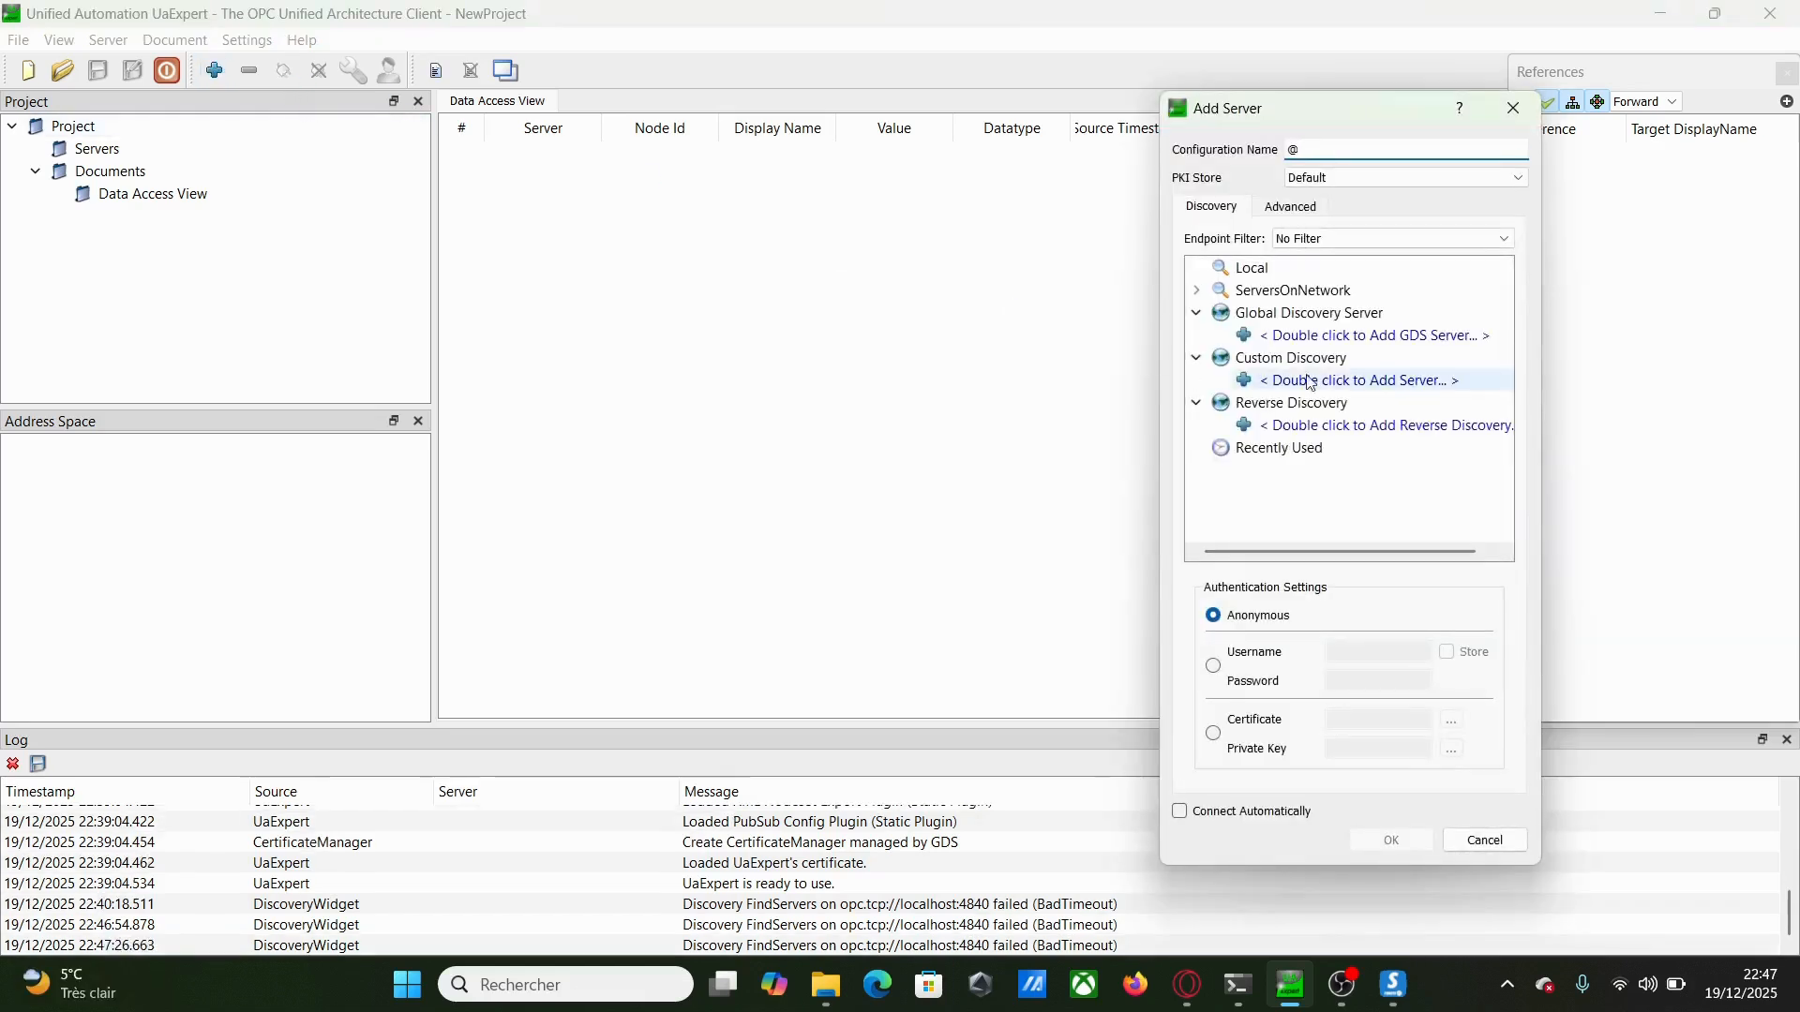
double_click(1311, 383)
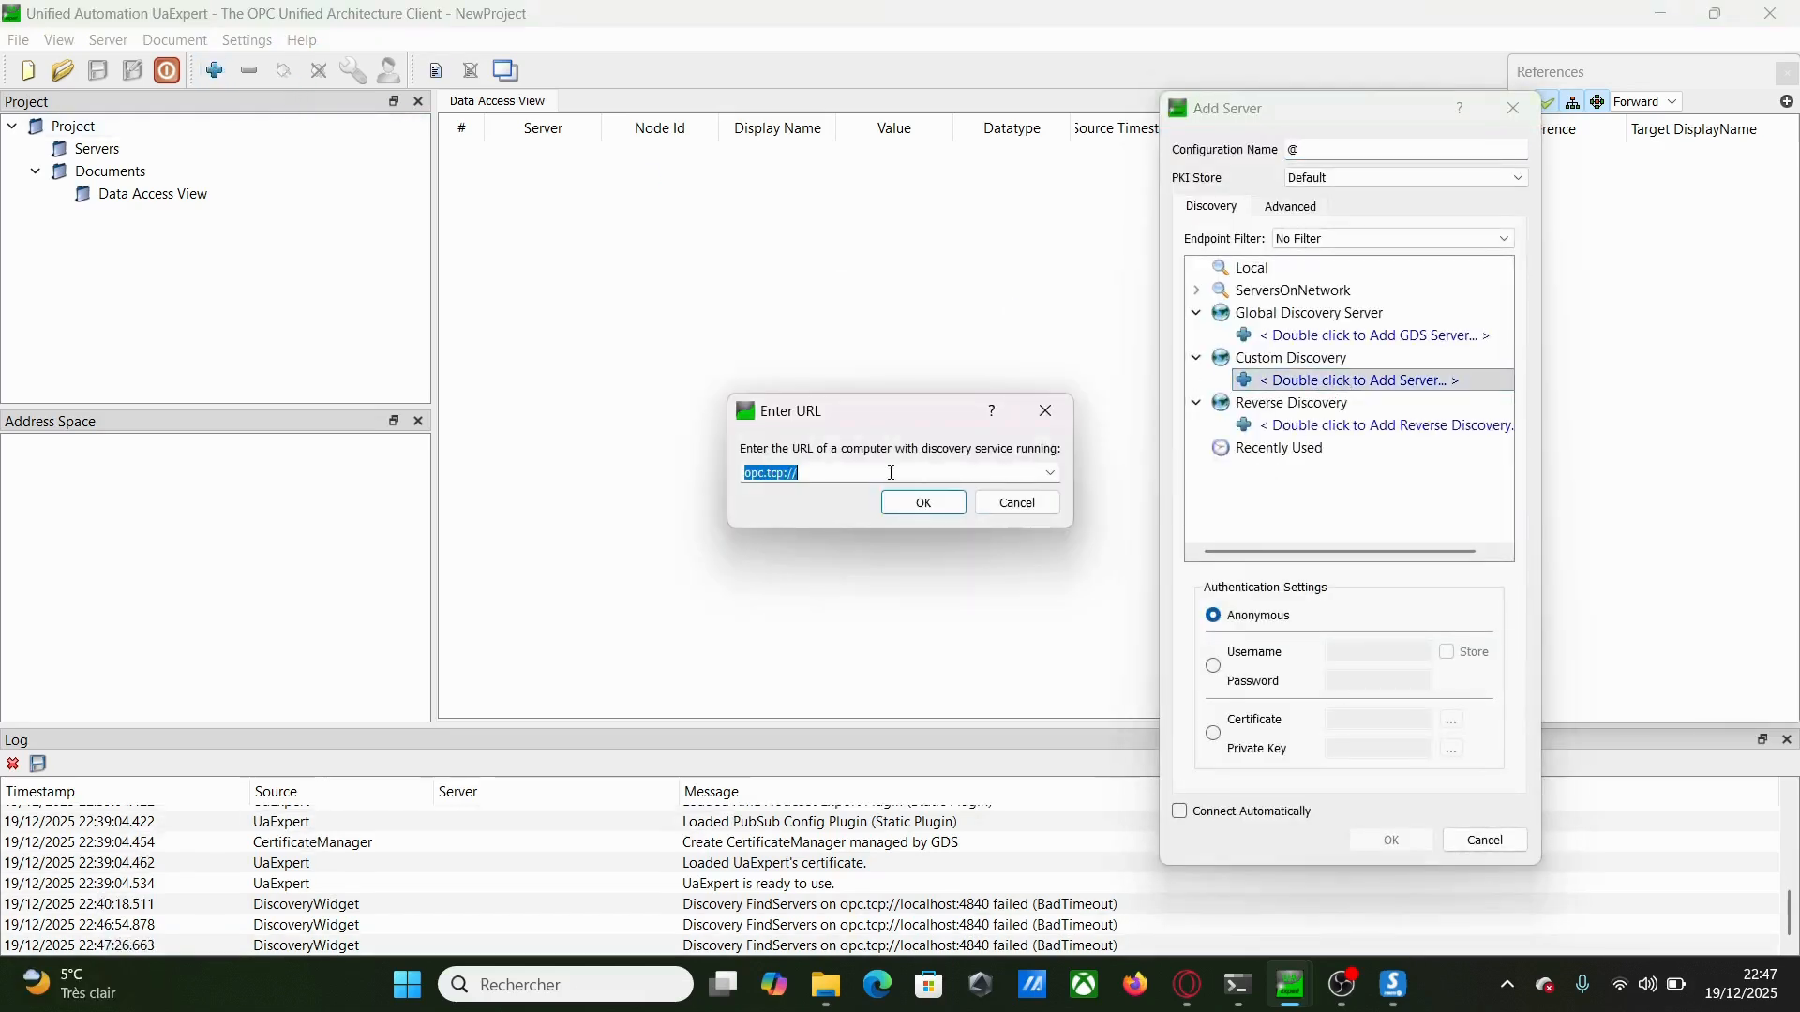
type("opc.tcp://Hac.home:53530/OPCUA/SimulationServer")
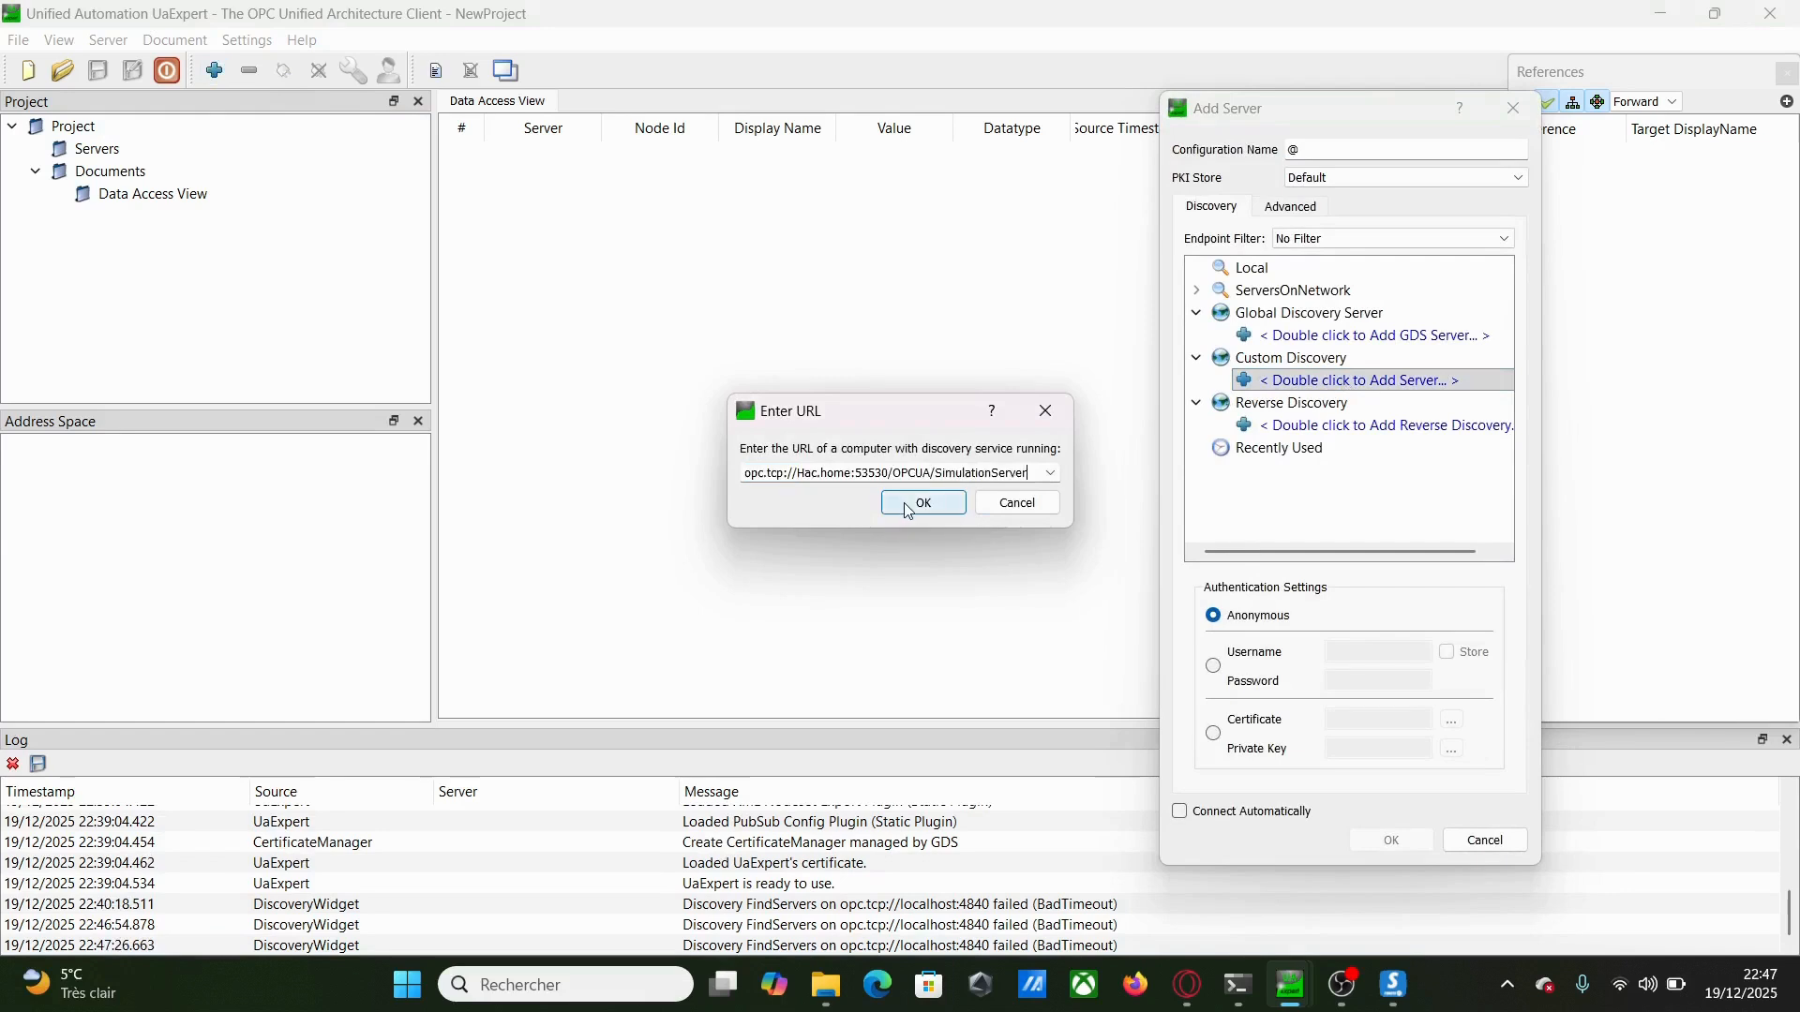
left_click(906, 506)
left_click(1221, 404)
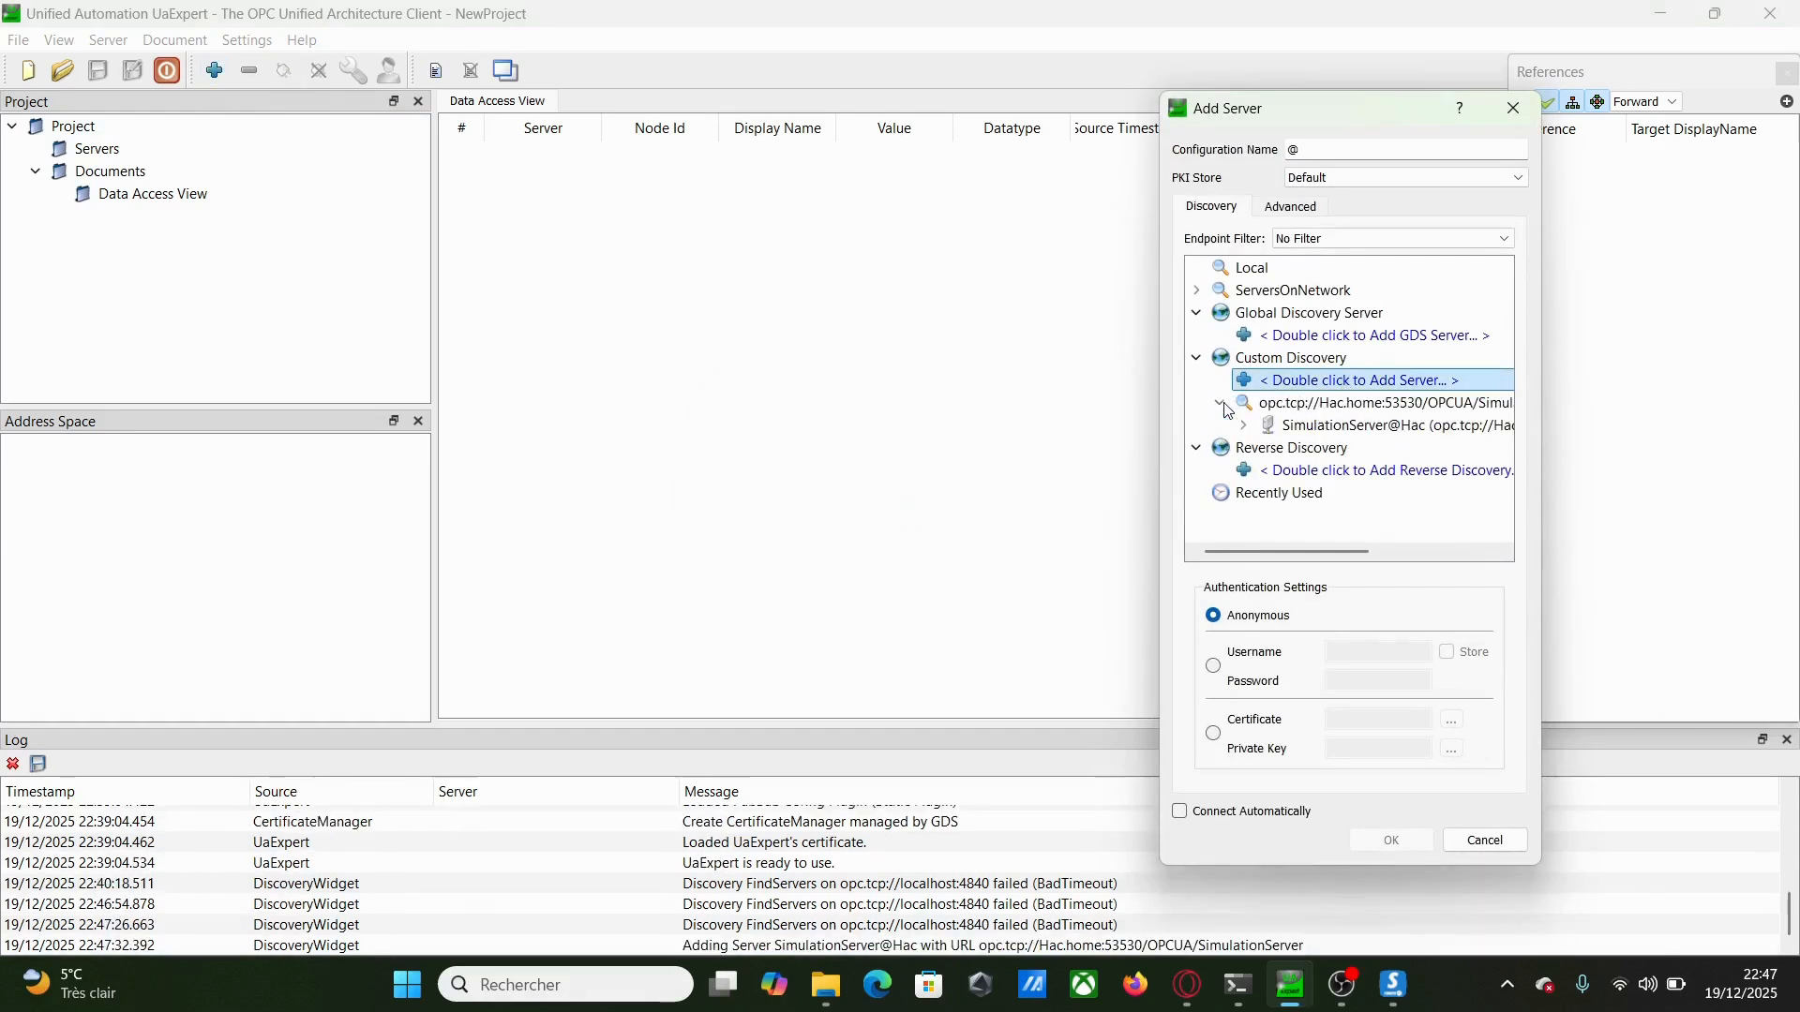
left_click(1244, 426)
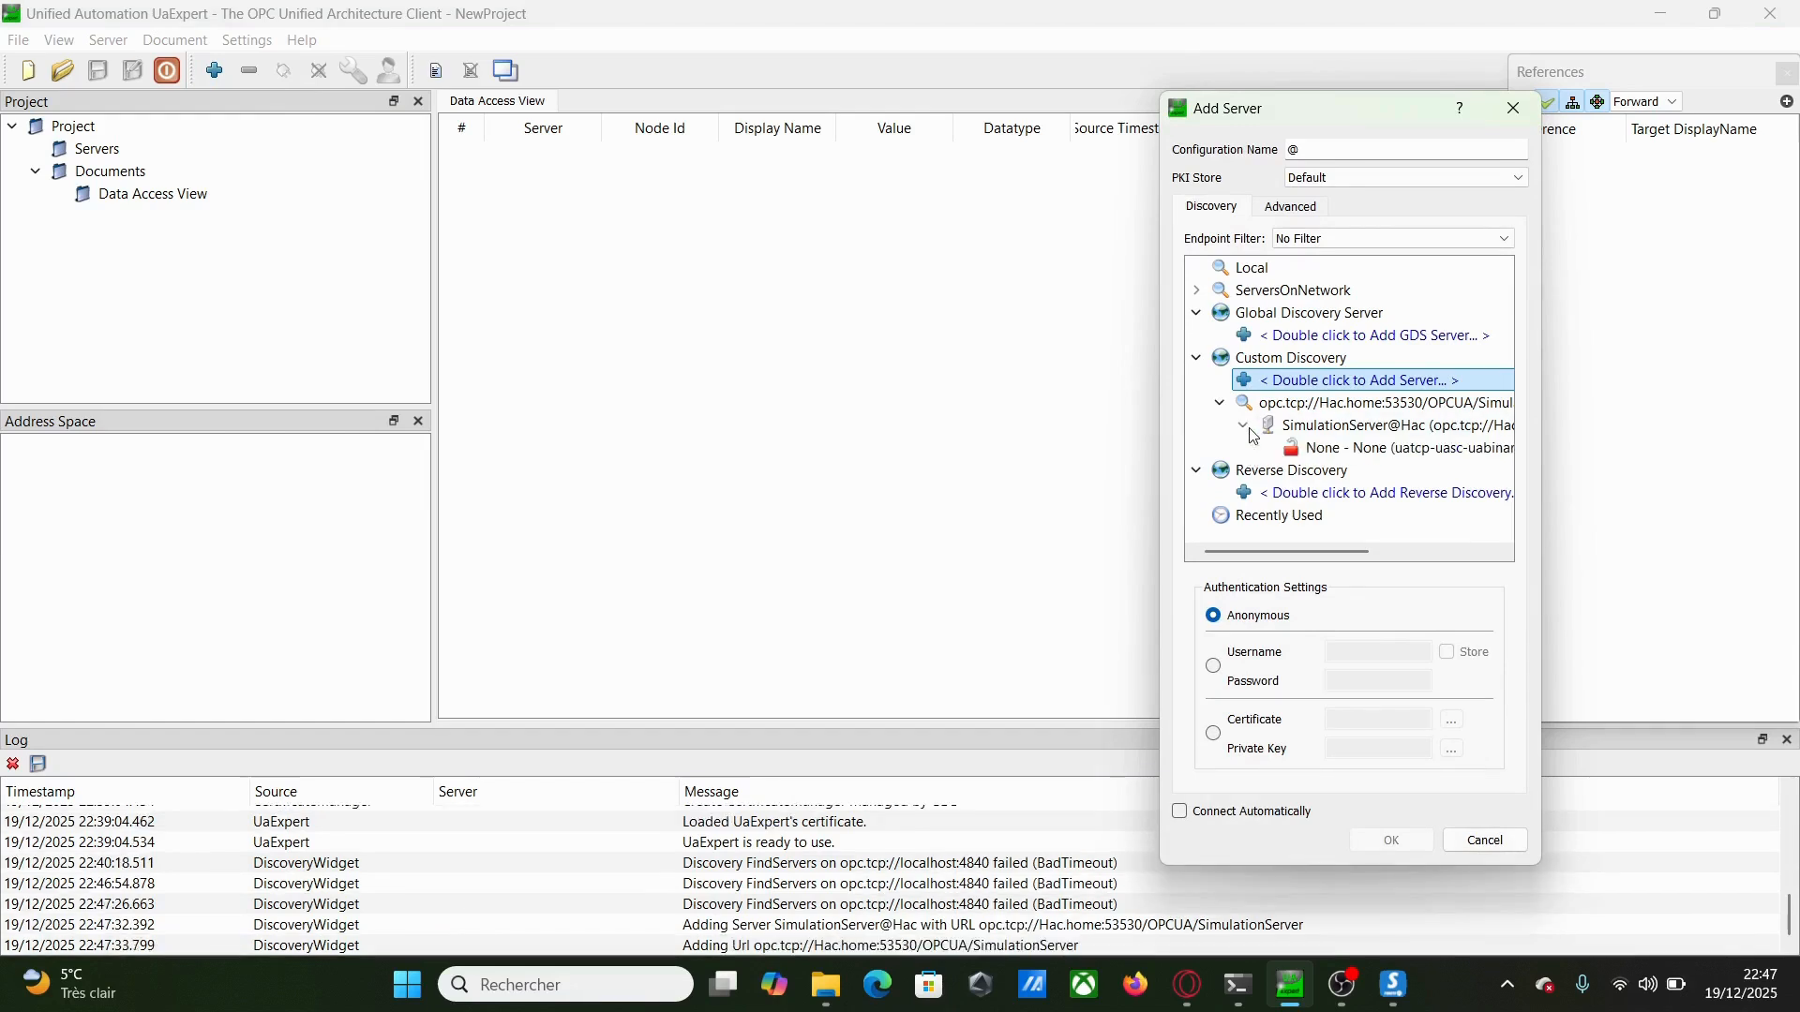
left_click(1337, 450)
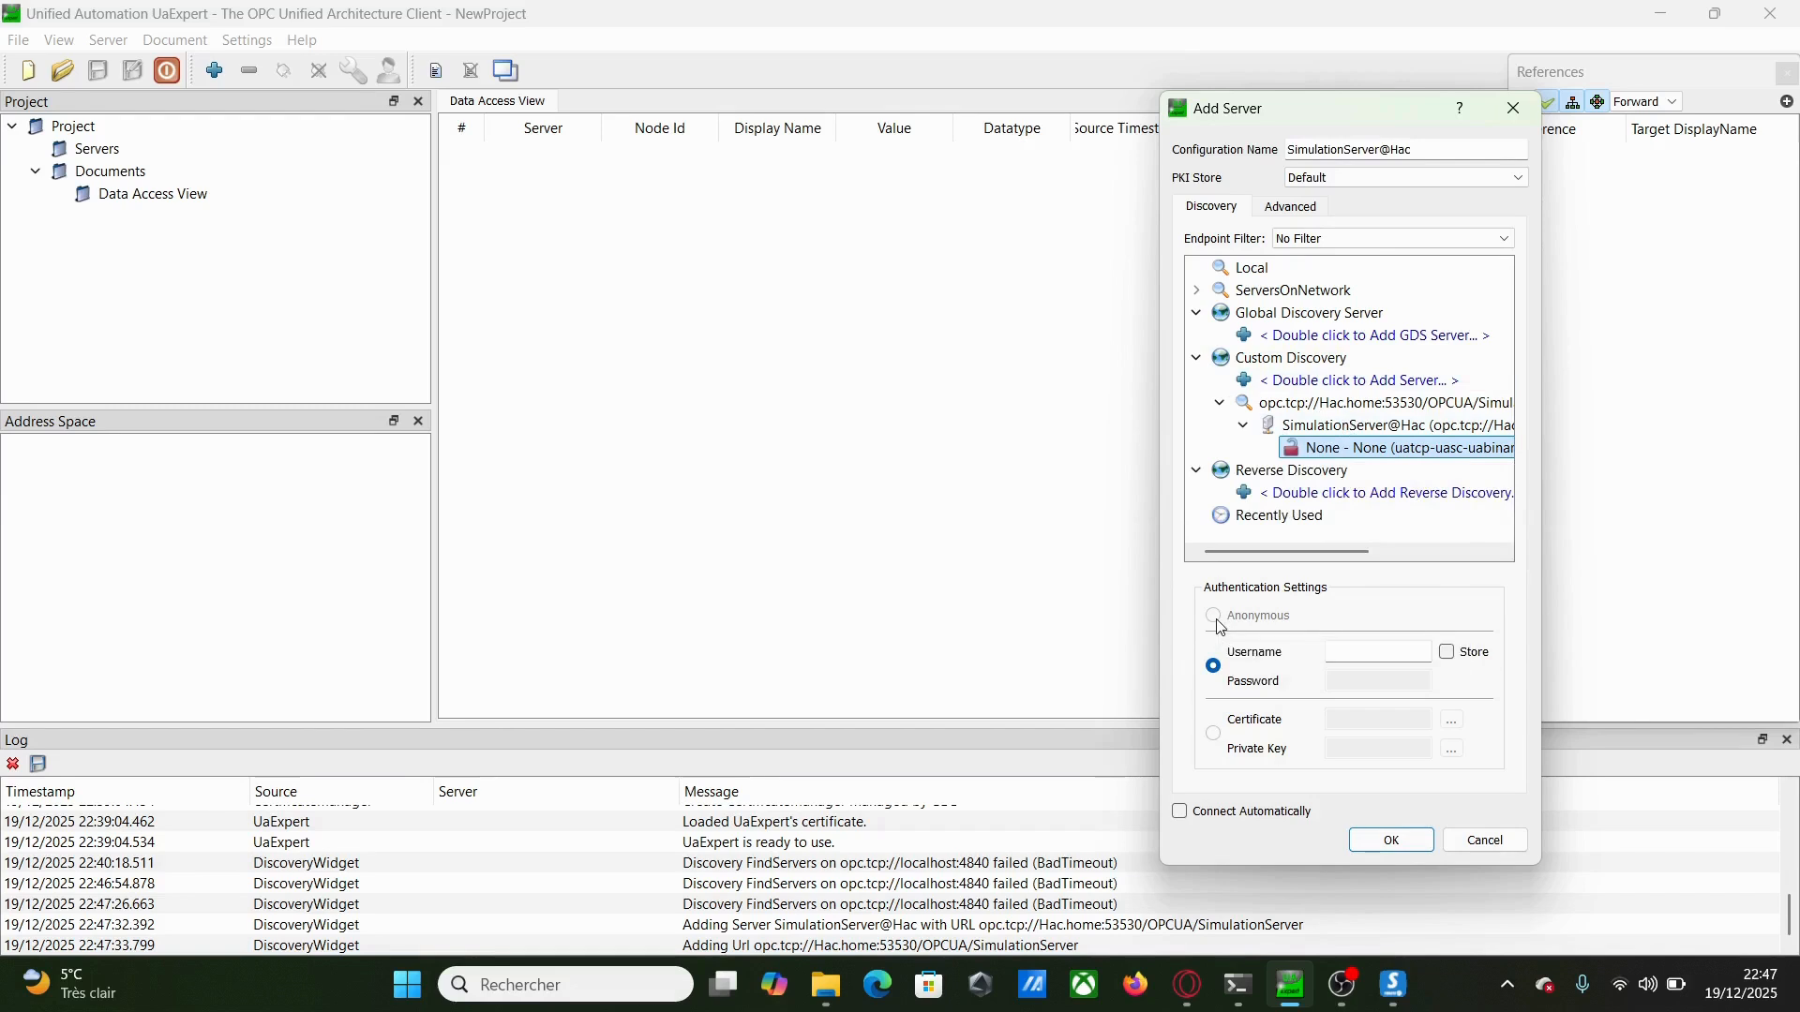
Authenticate as admin with the account password, store the credentials, and add the server
left_click(1377, 655)
type("admin")
left_click(1446, 654)
left_click(1378, 684)
type("a")
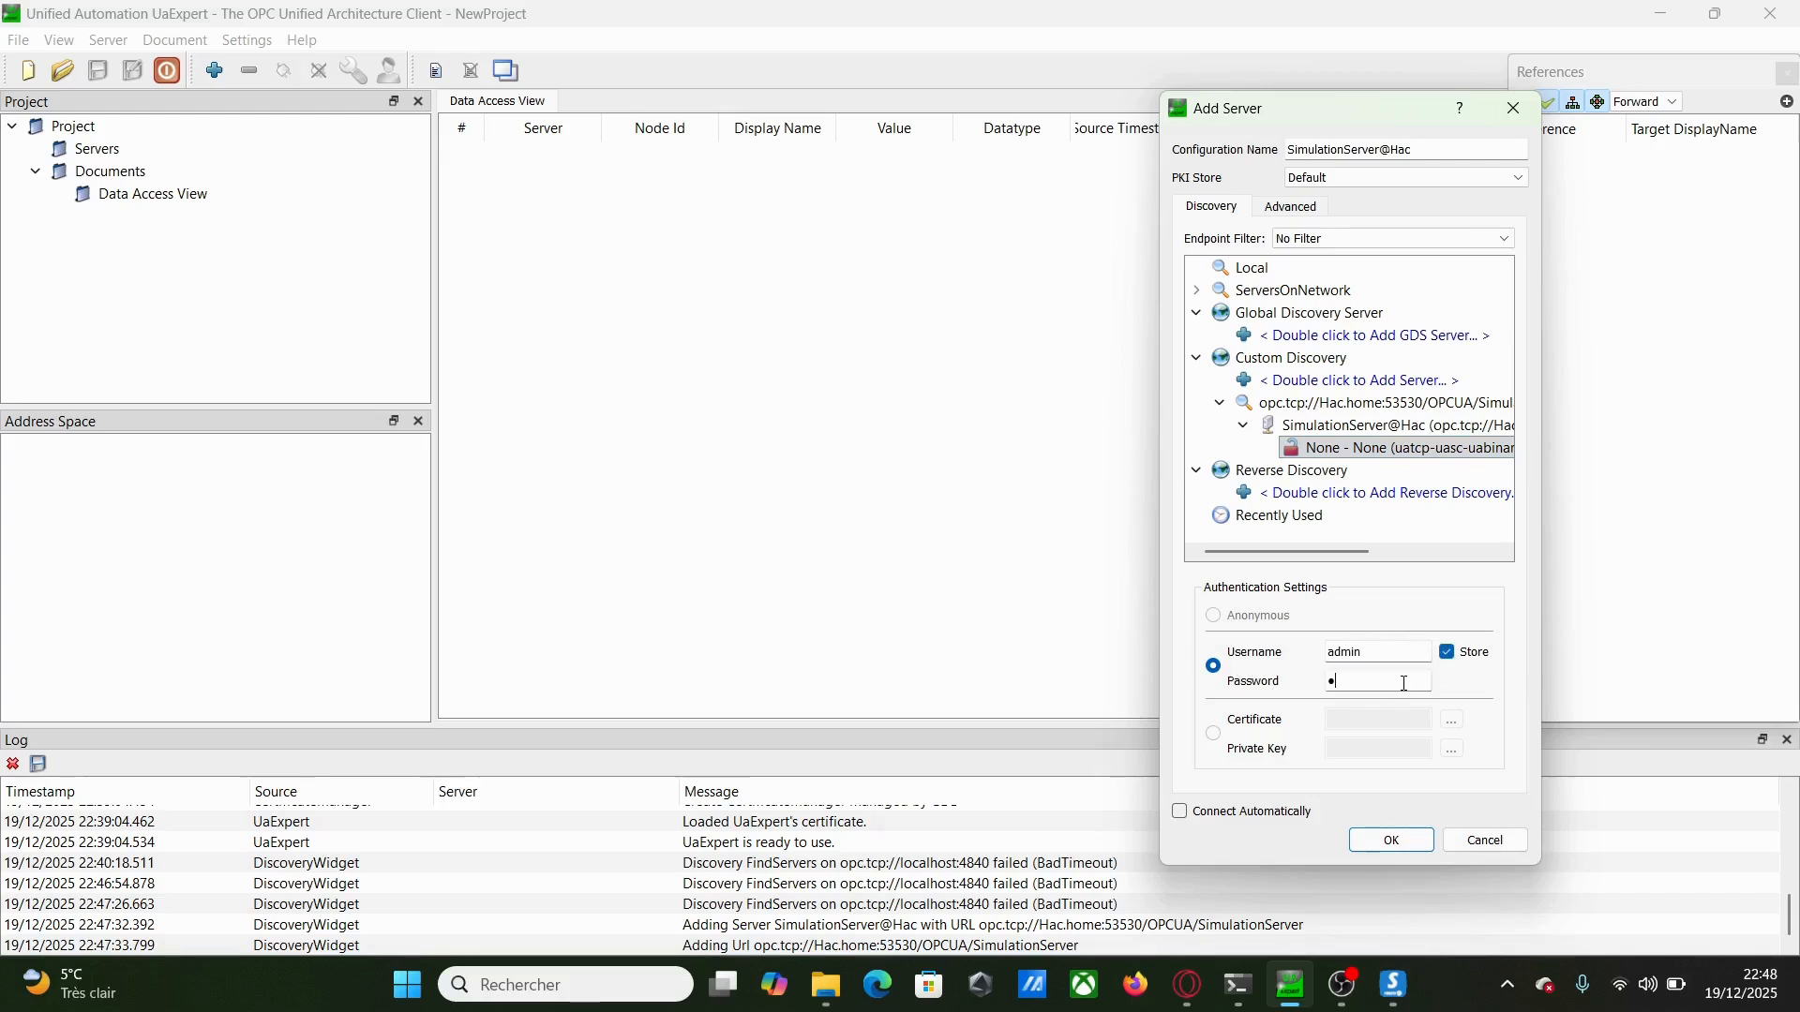
type("dmin")
left_click(1391, 842)
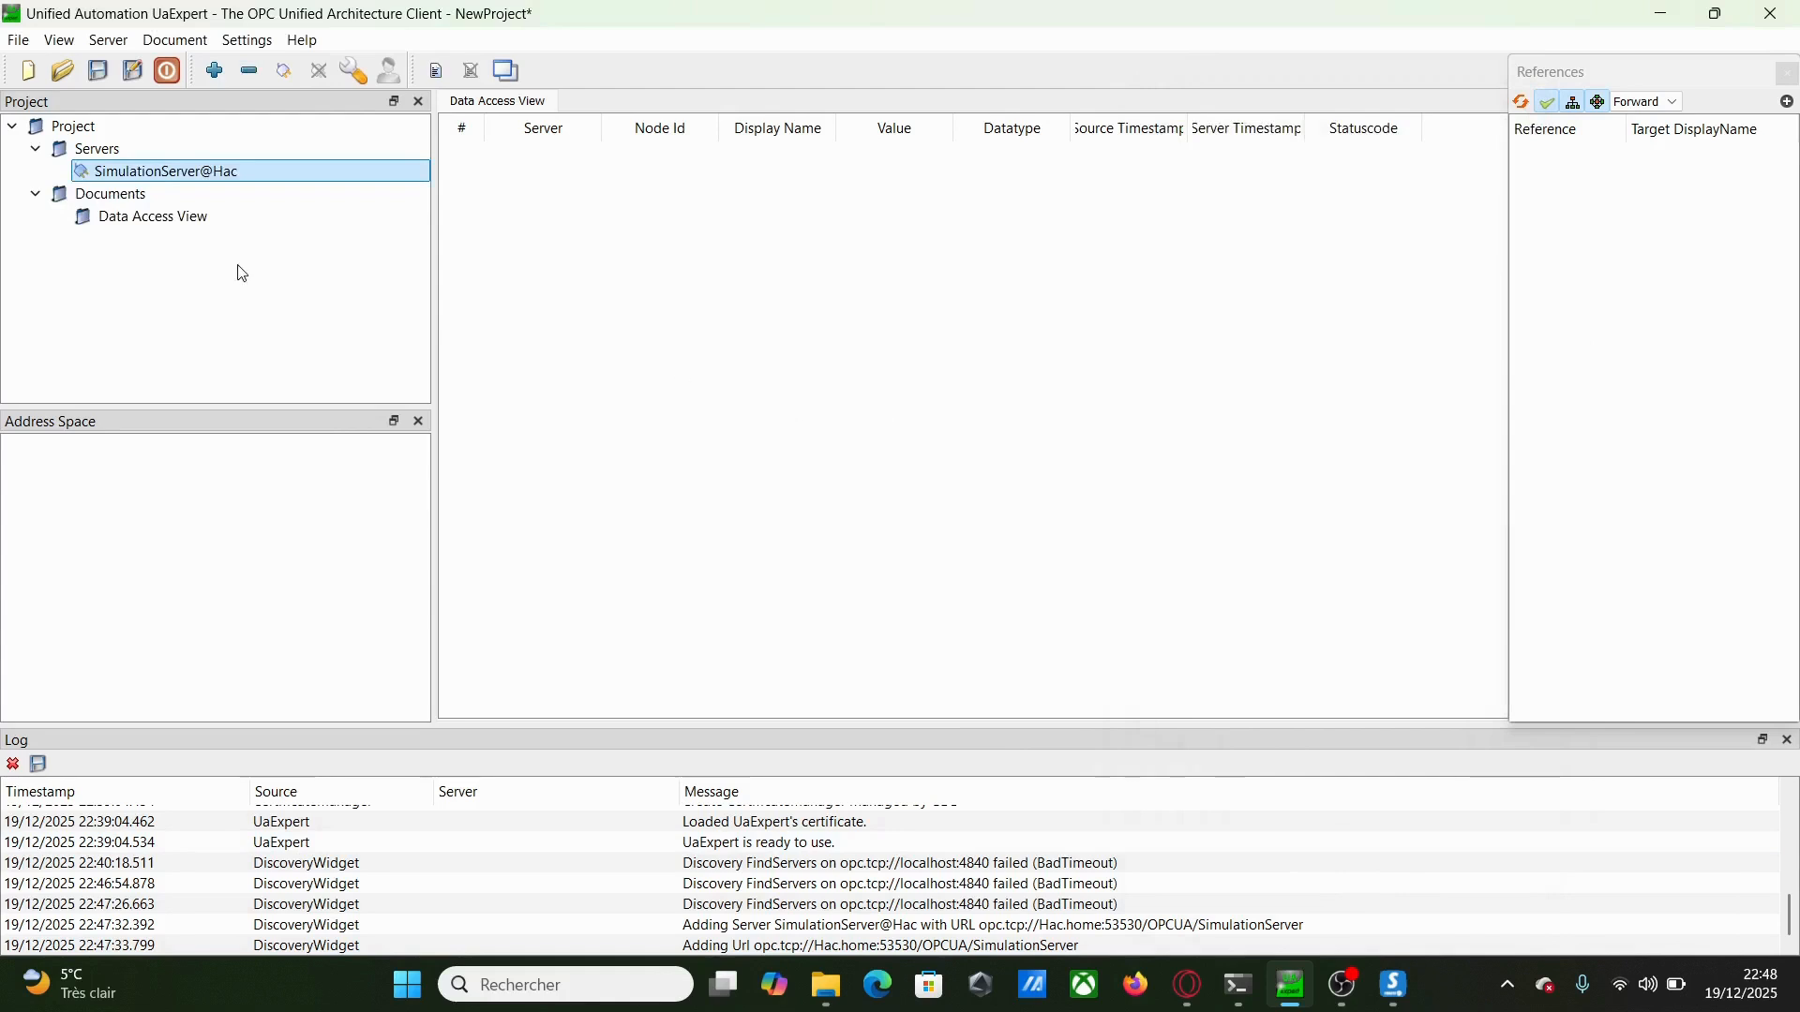
Connect to SimulationServer@Hac and add the Tank's Valve nodes recursively to the Data Access View
right_click(174, 175)
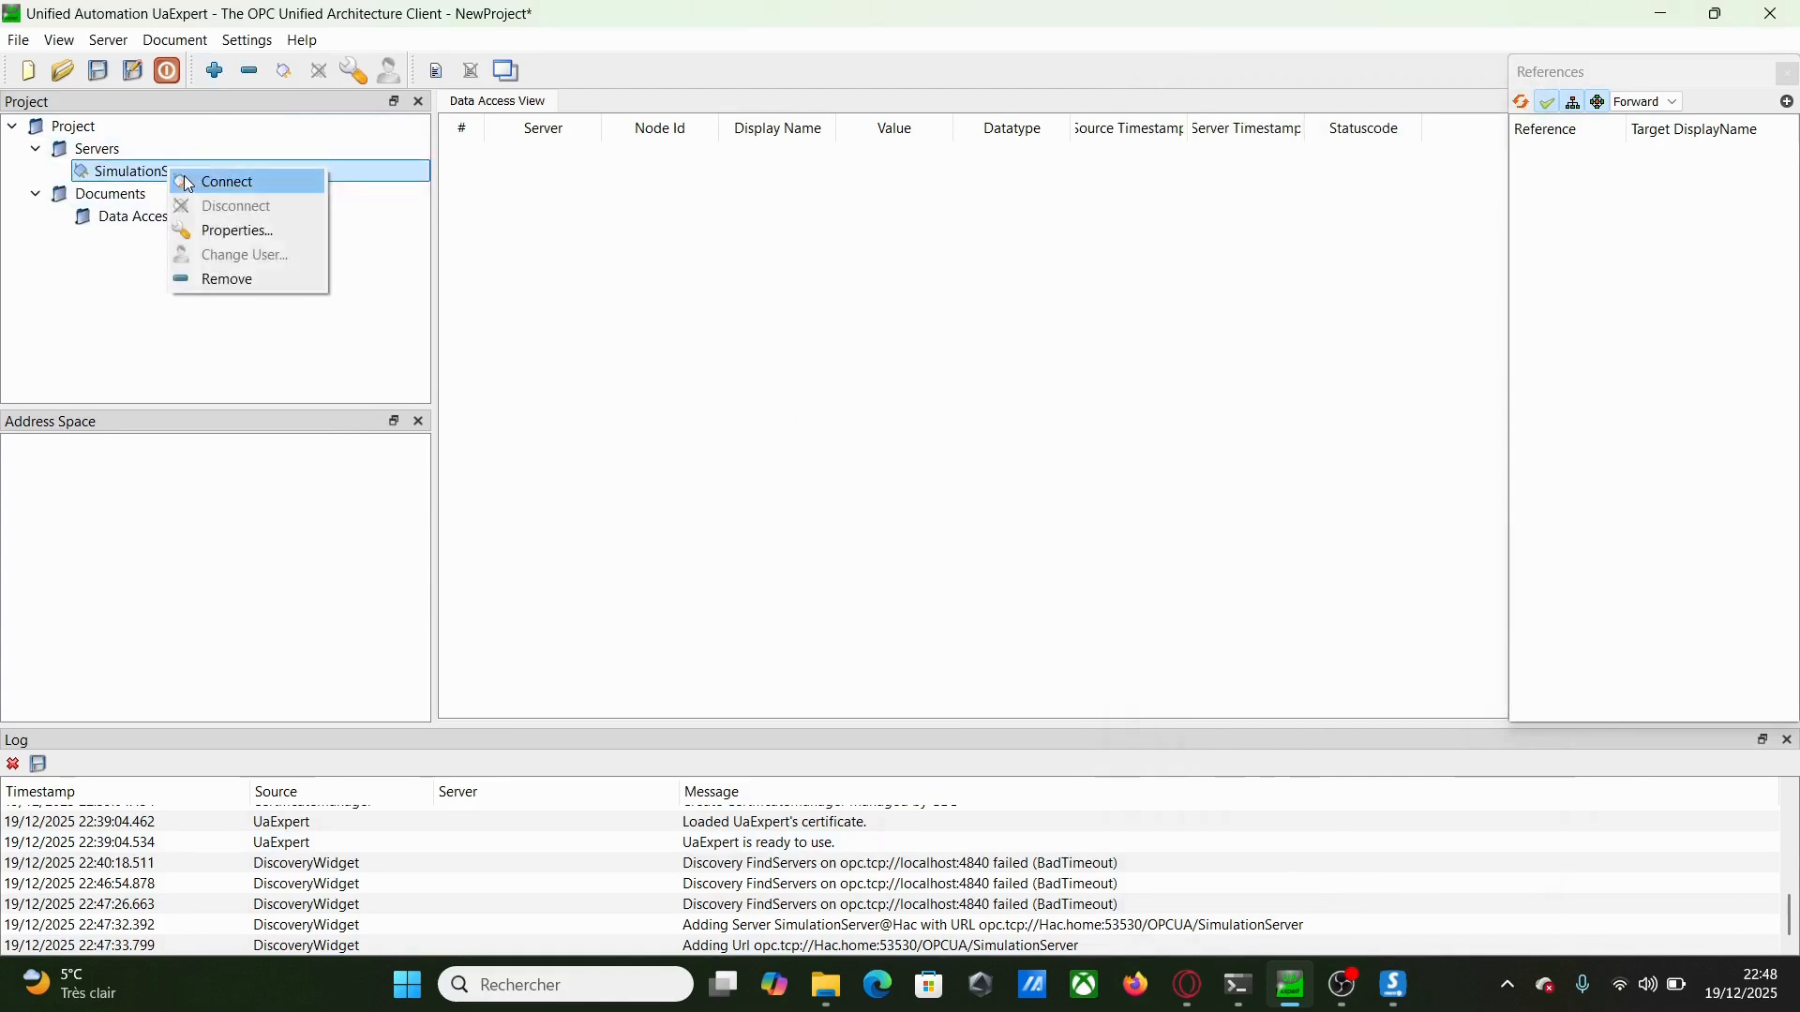
left_click(207, 178)
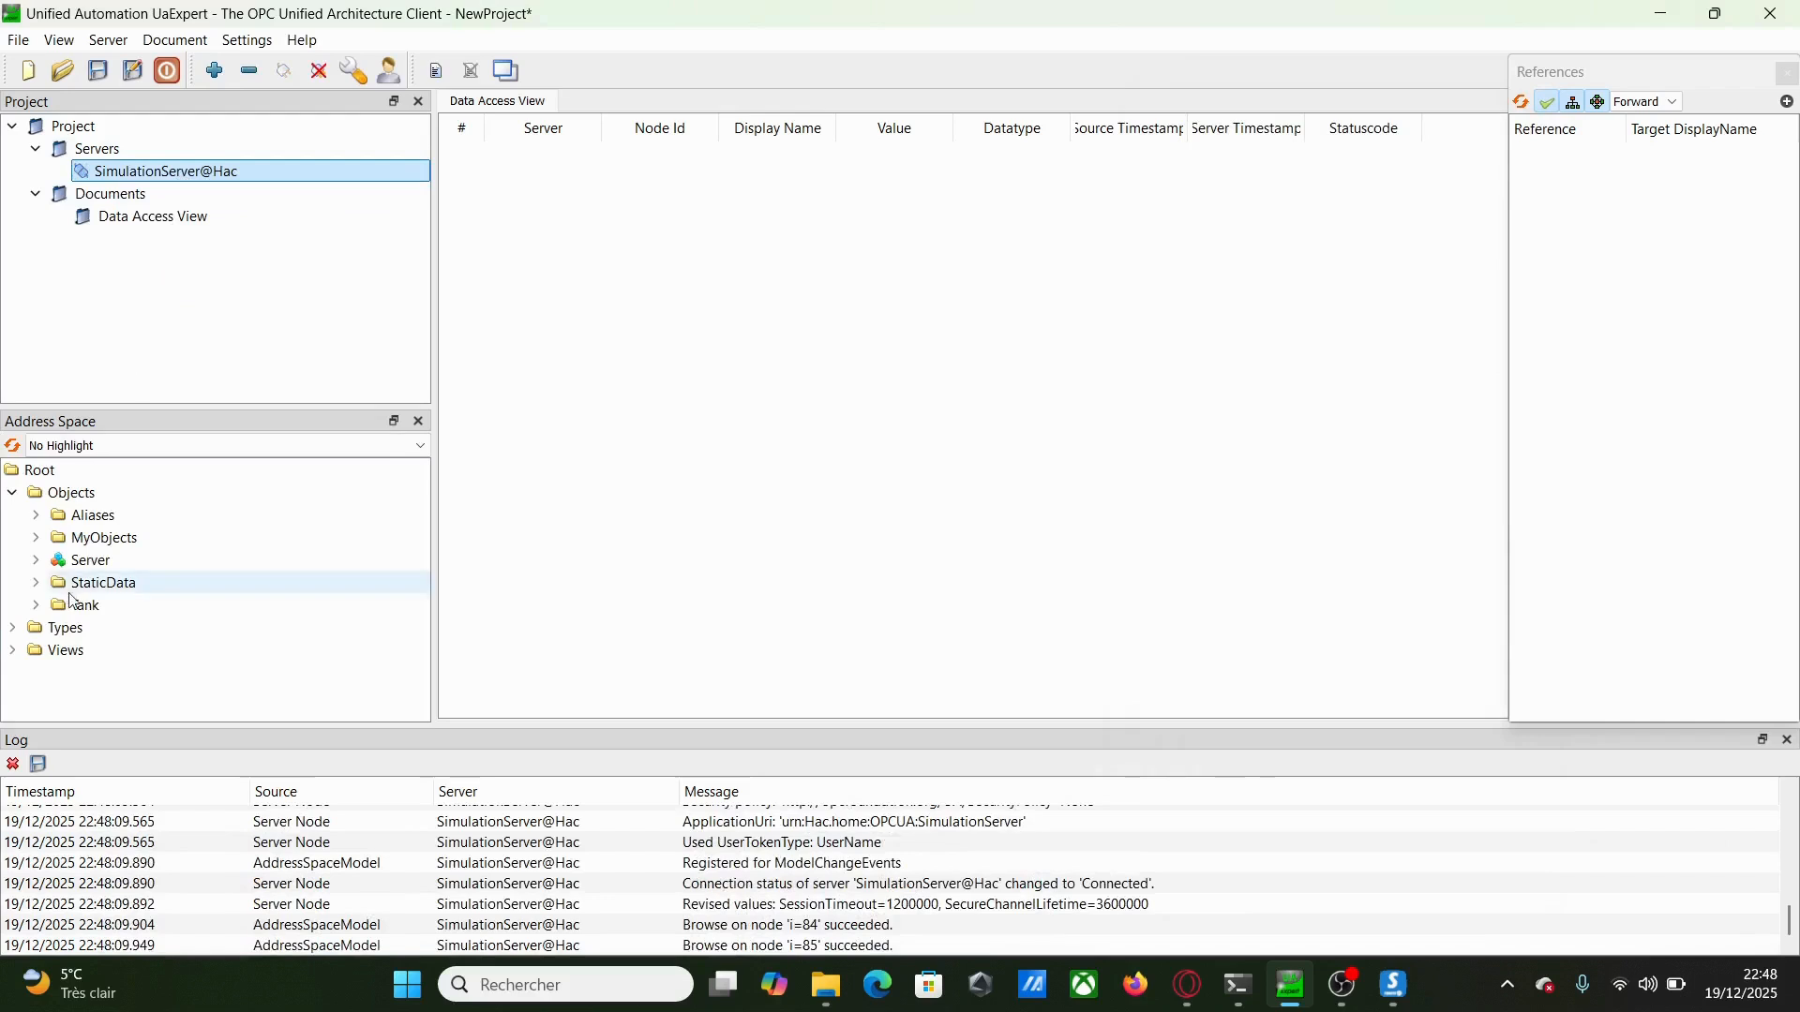
left_click(35, 605)
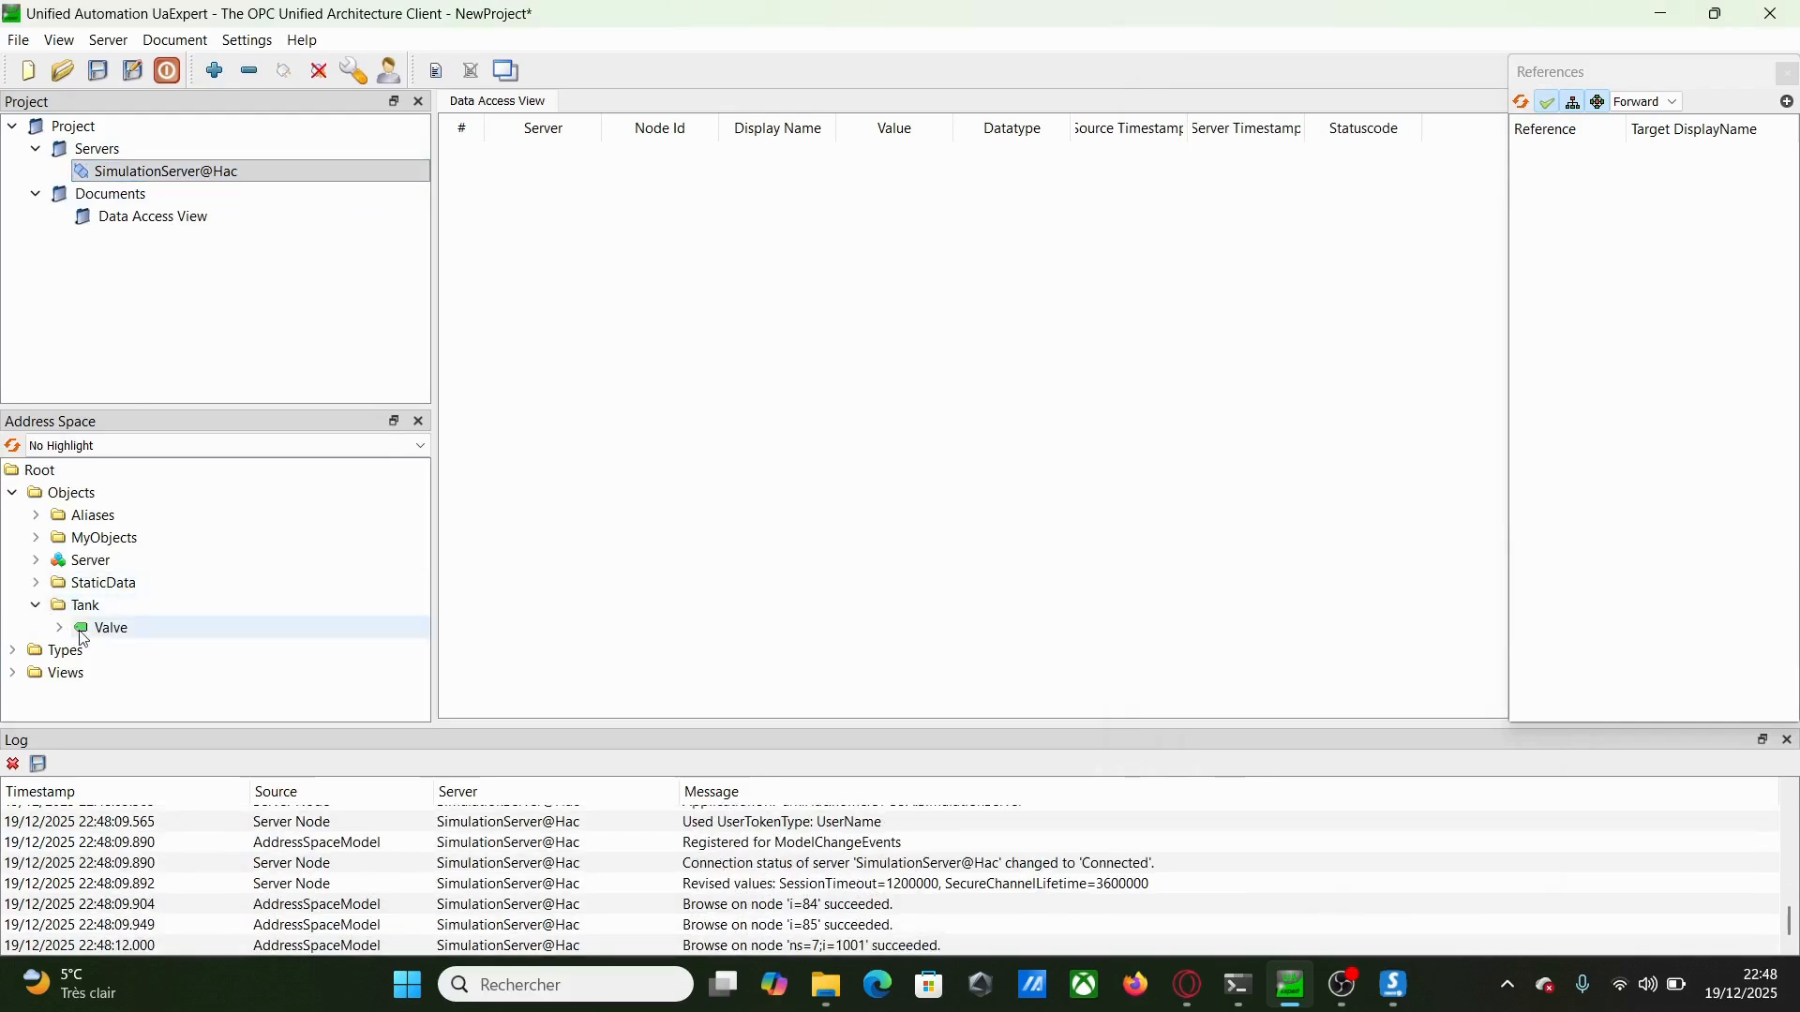
left_click(58, 628)
left_click_drag(105, 628, 675, 353)
left_click(986, 528)
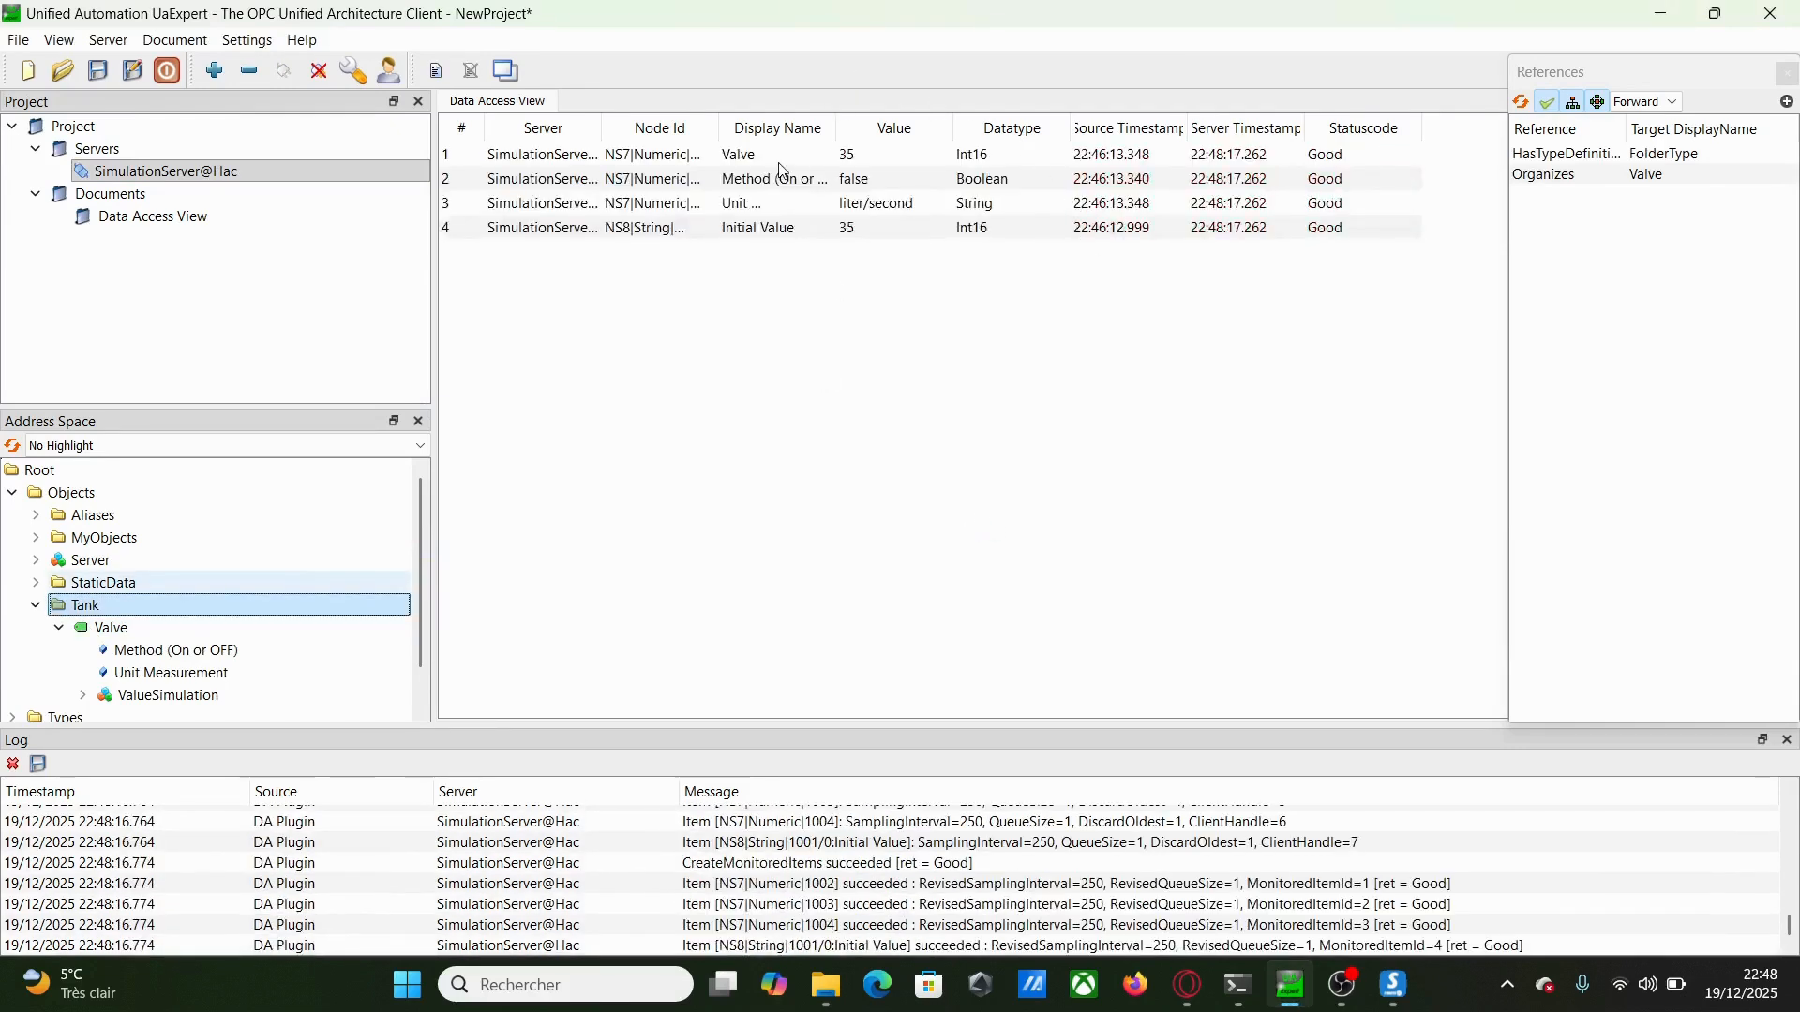
Inspect the Valve (35), Method (false) and Unit Measurement (liter/second) rows
left_click(864, 164)
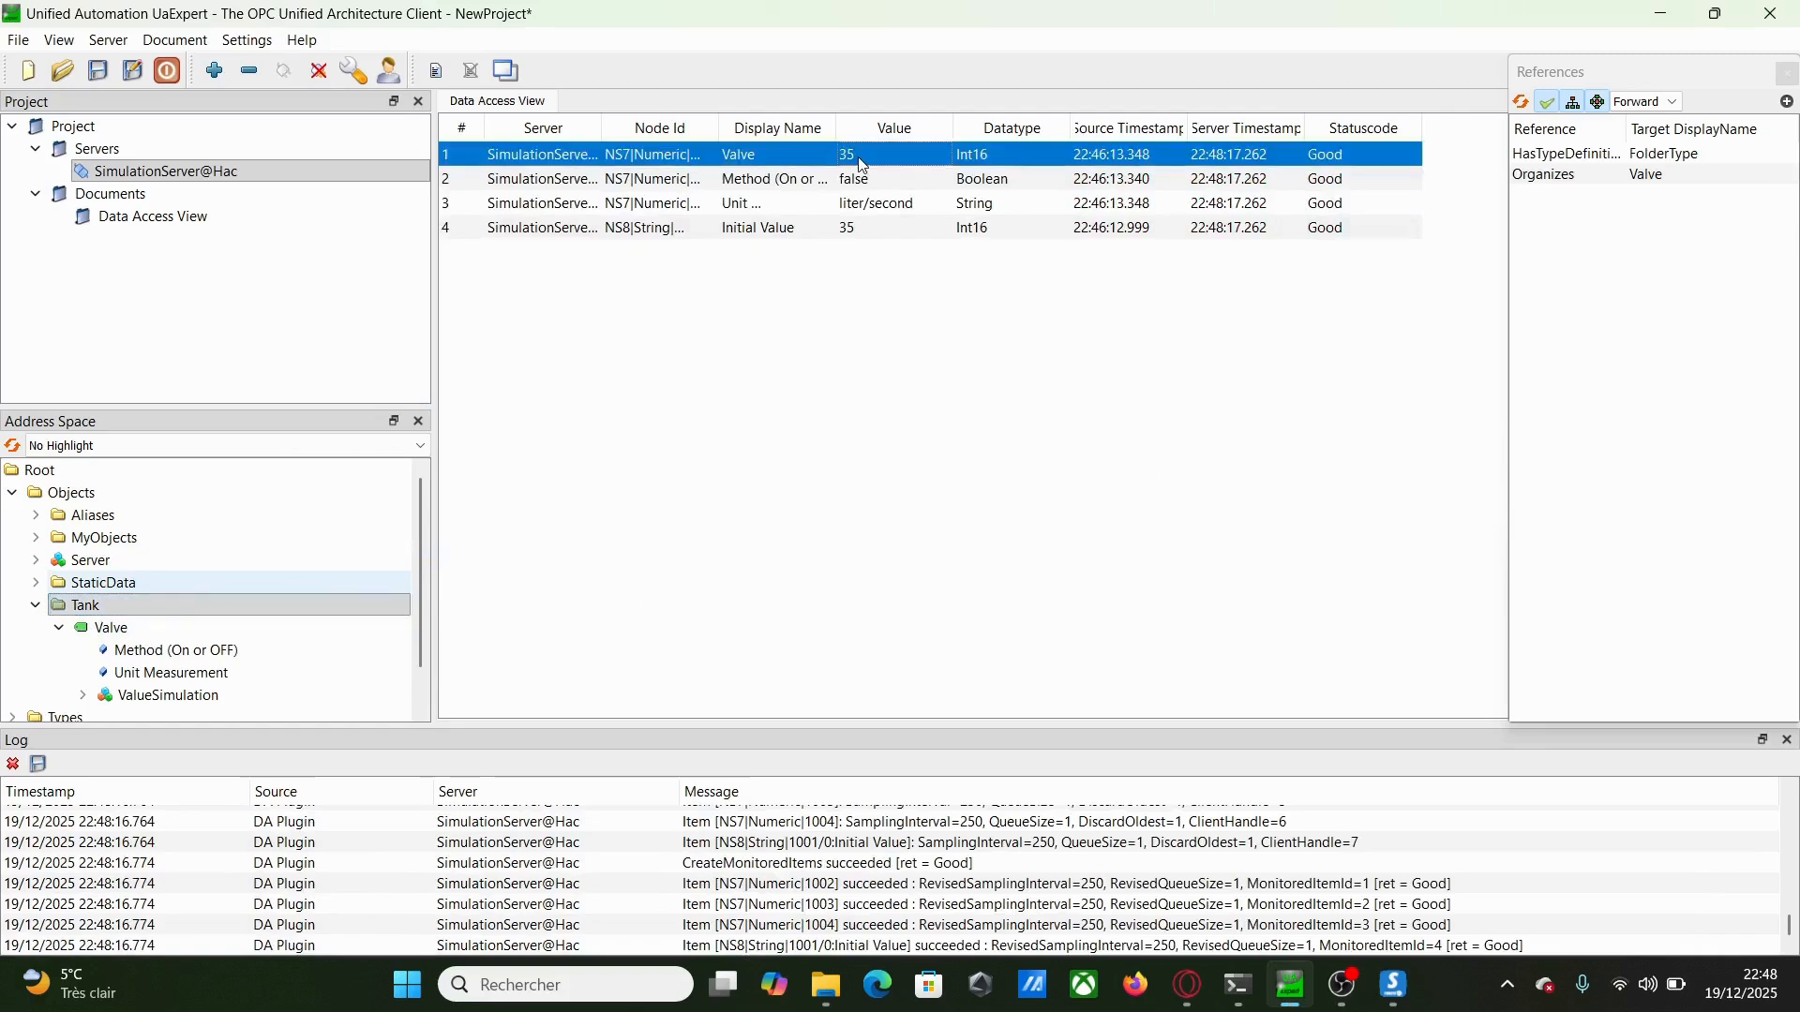
left_click(873, 185)
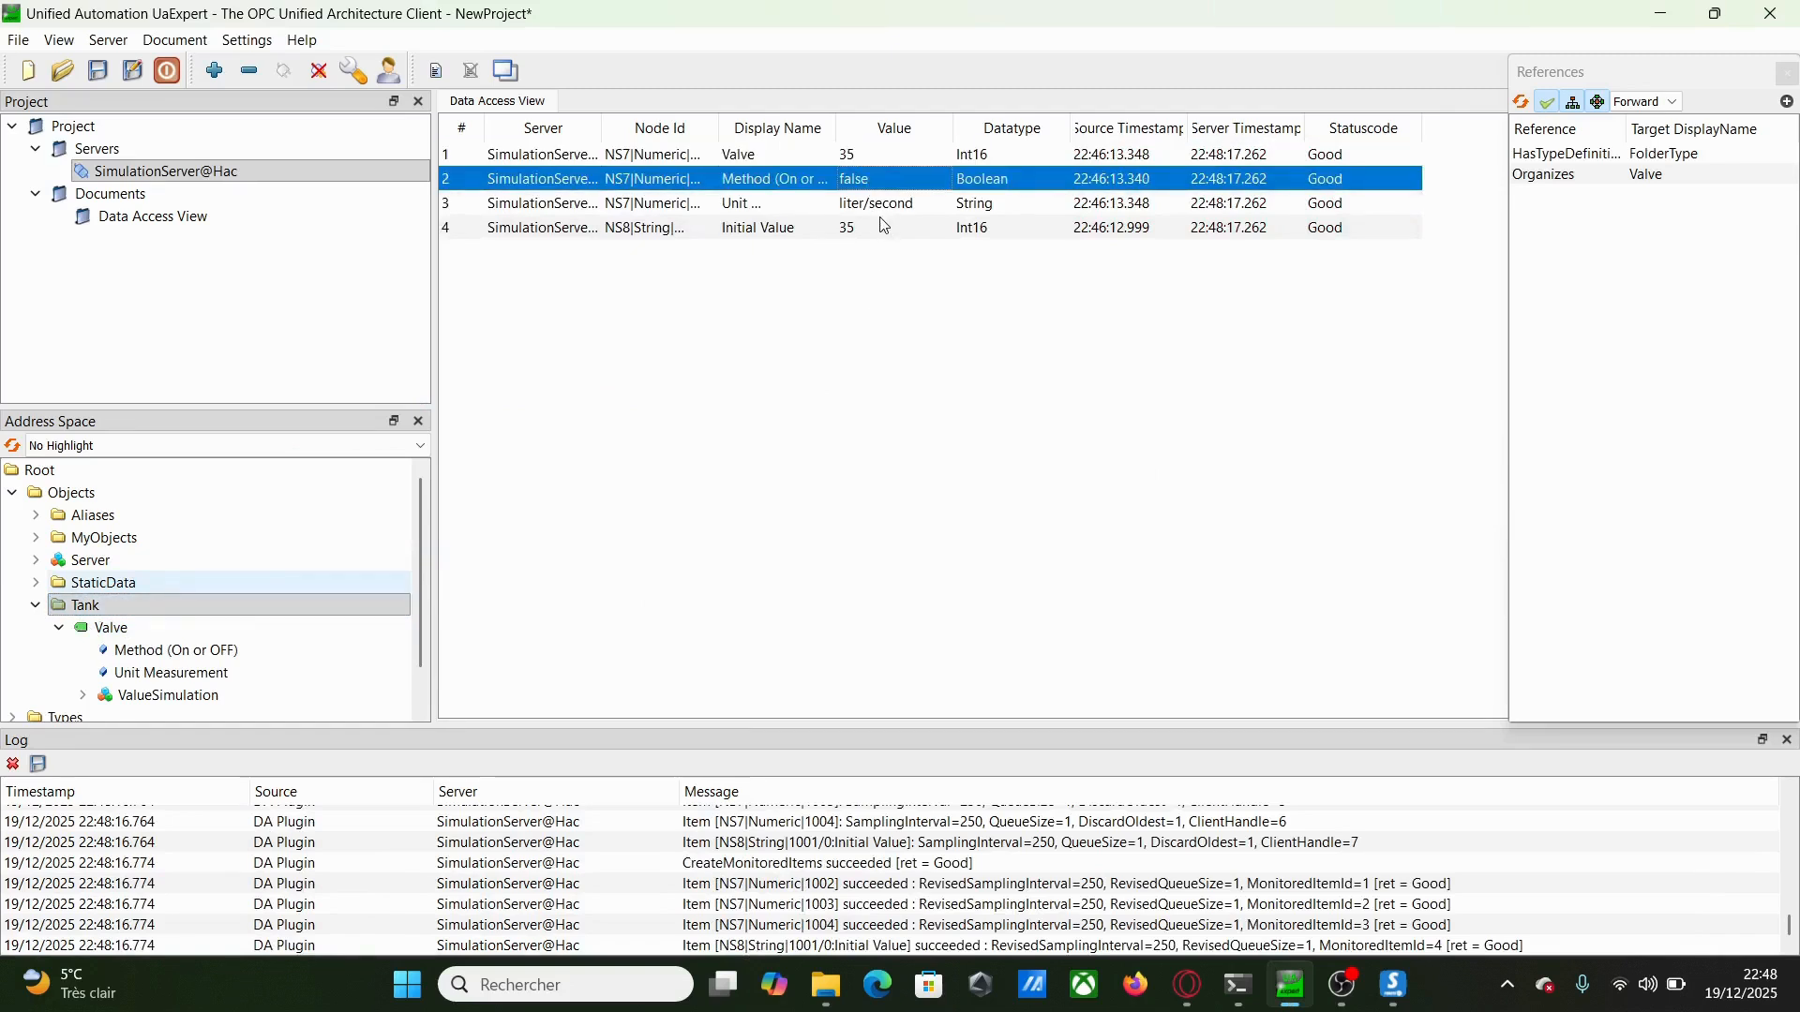
left_click(882, 209)
left_click(843, 368)
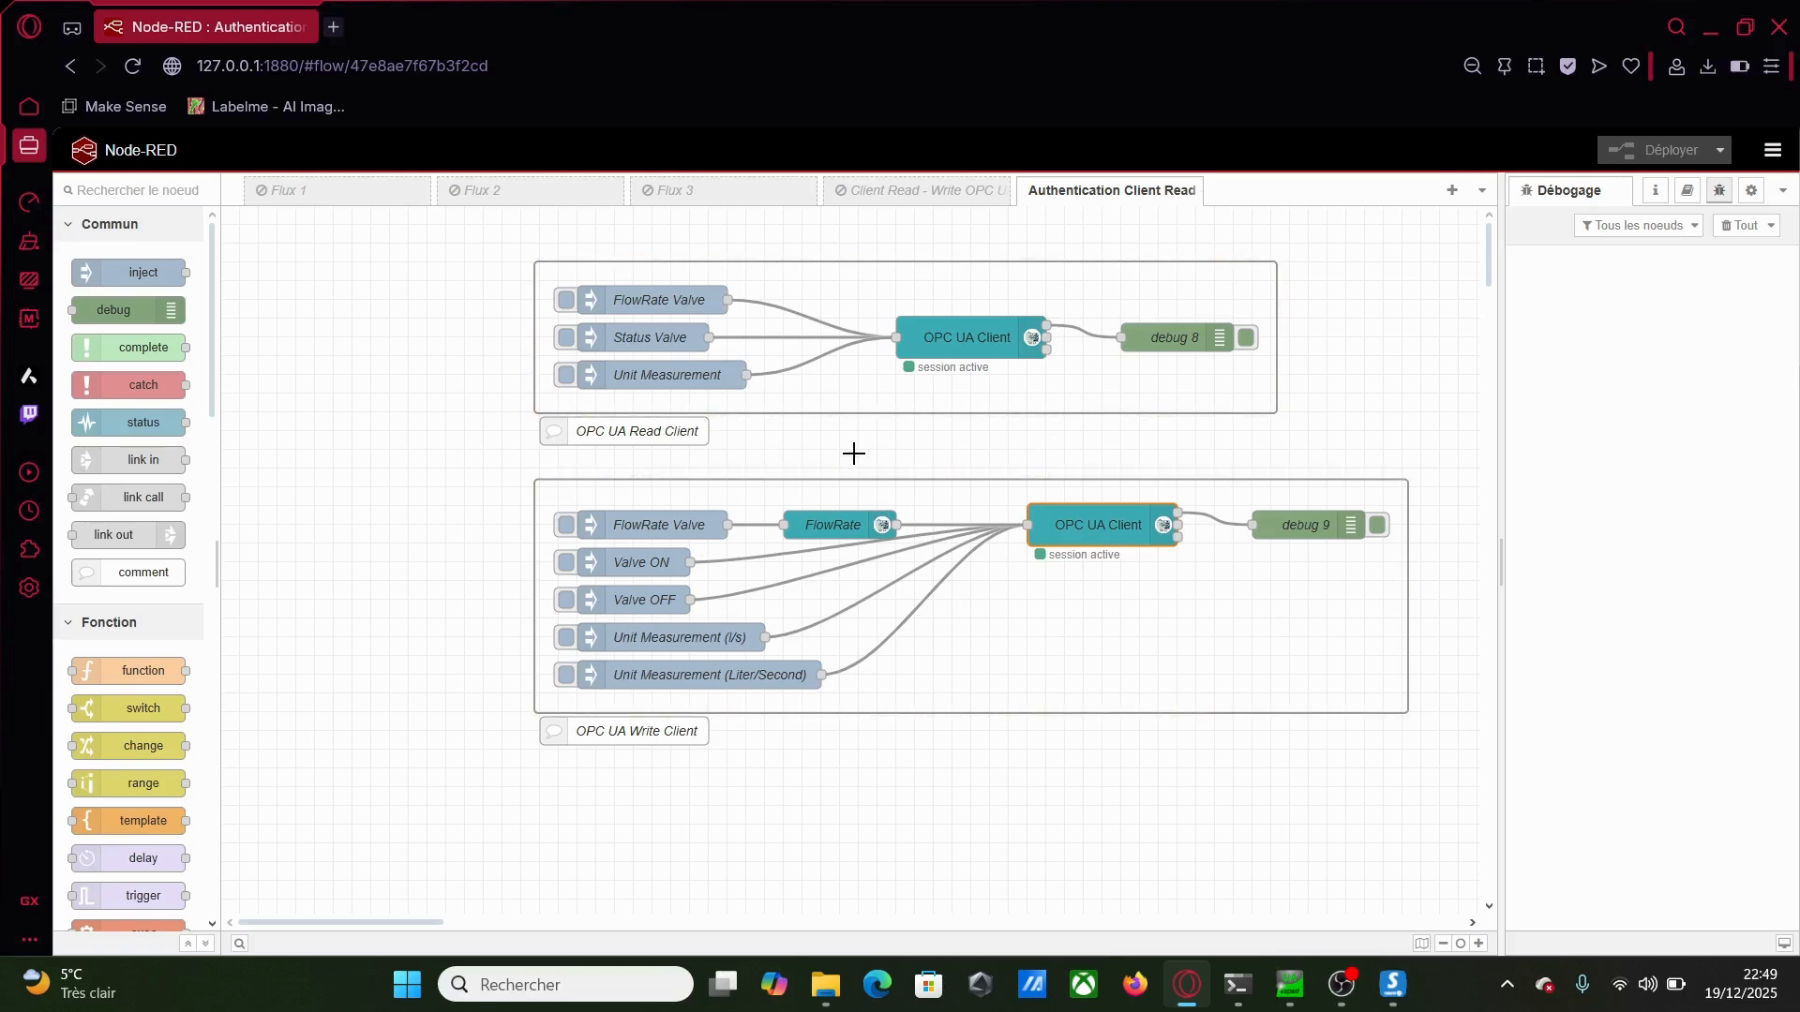
Open the read OPC UA Client node with endpoint opc.tcp://Hac.home:53530 and action READ
double_click(966, 337)
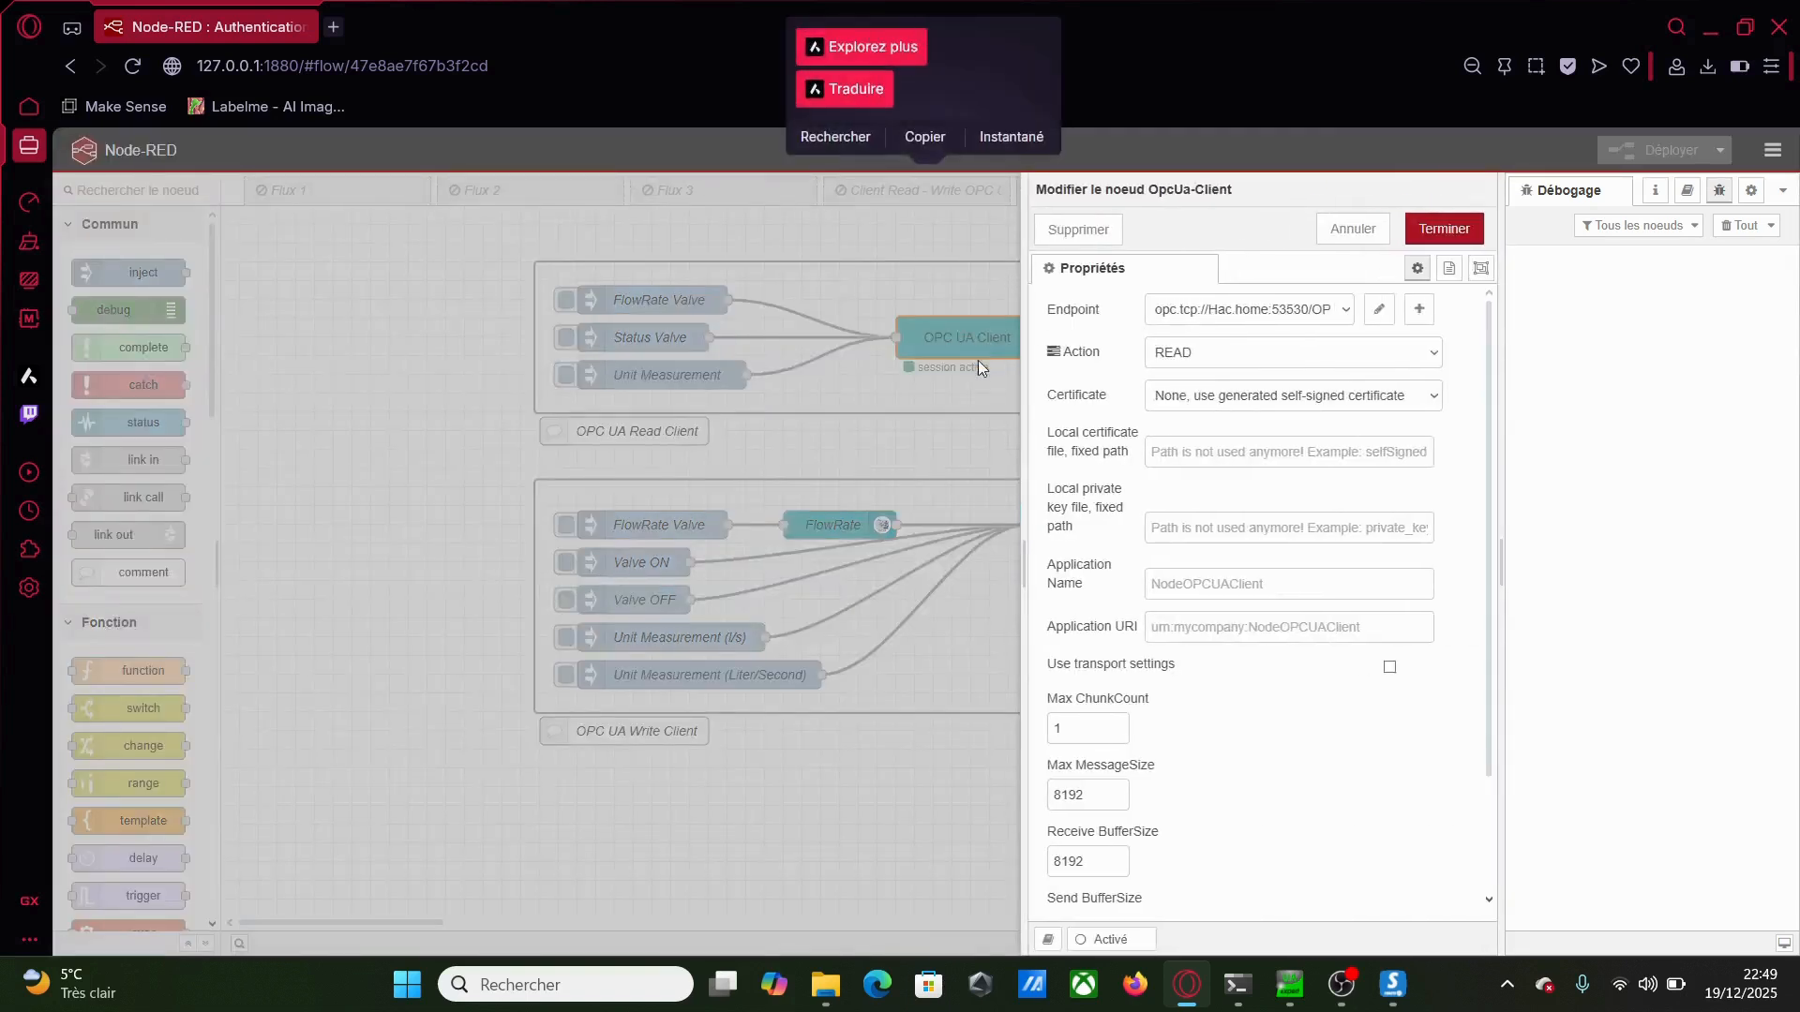
Set the read client's endpoint to use credentials with user admin and its password
left_click(1379, 309)
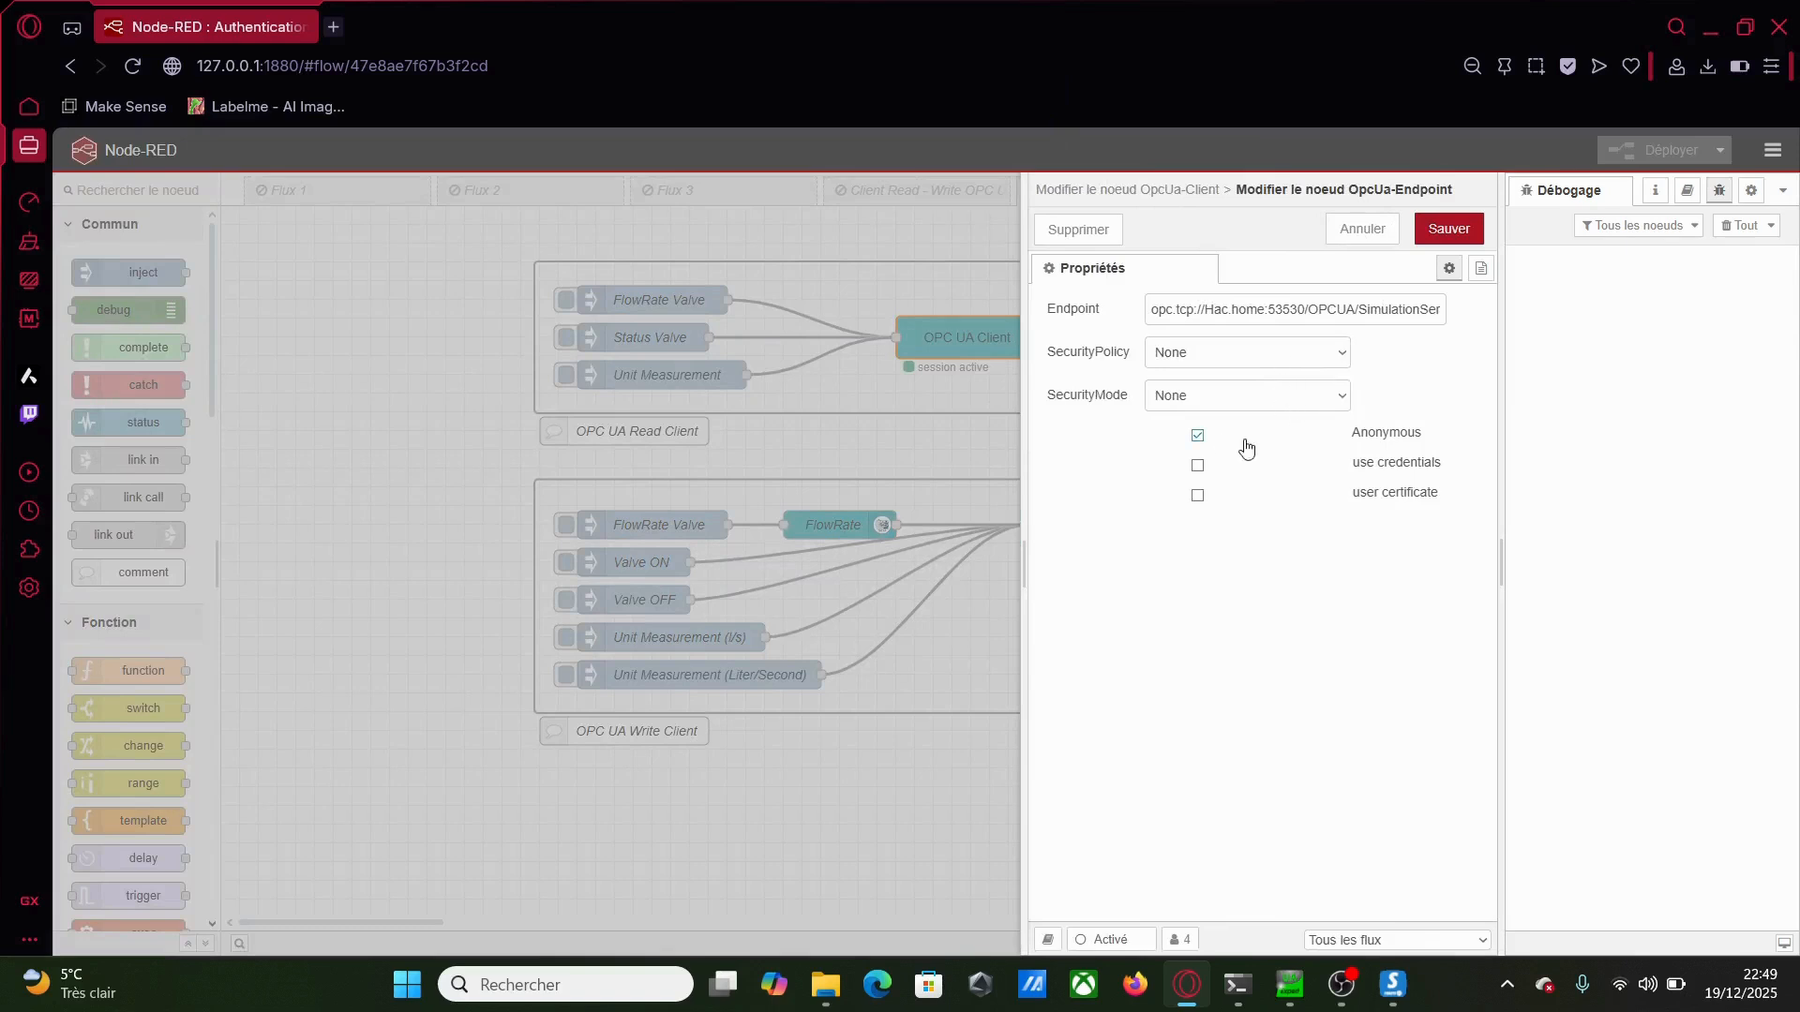
left_click(1198, 466)
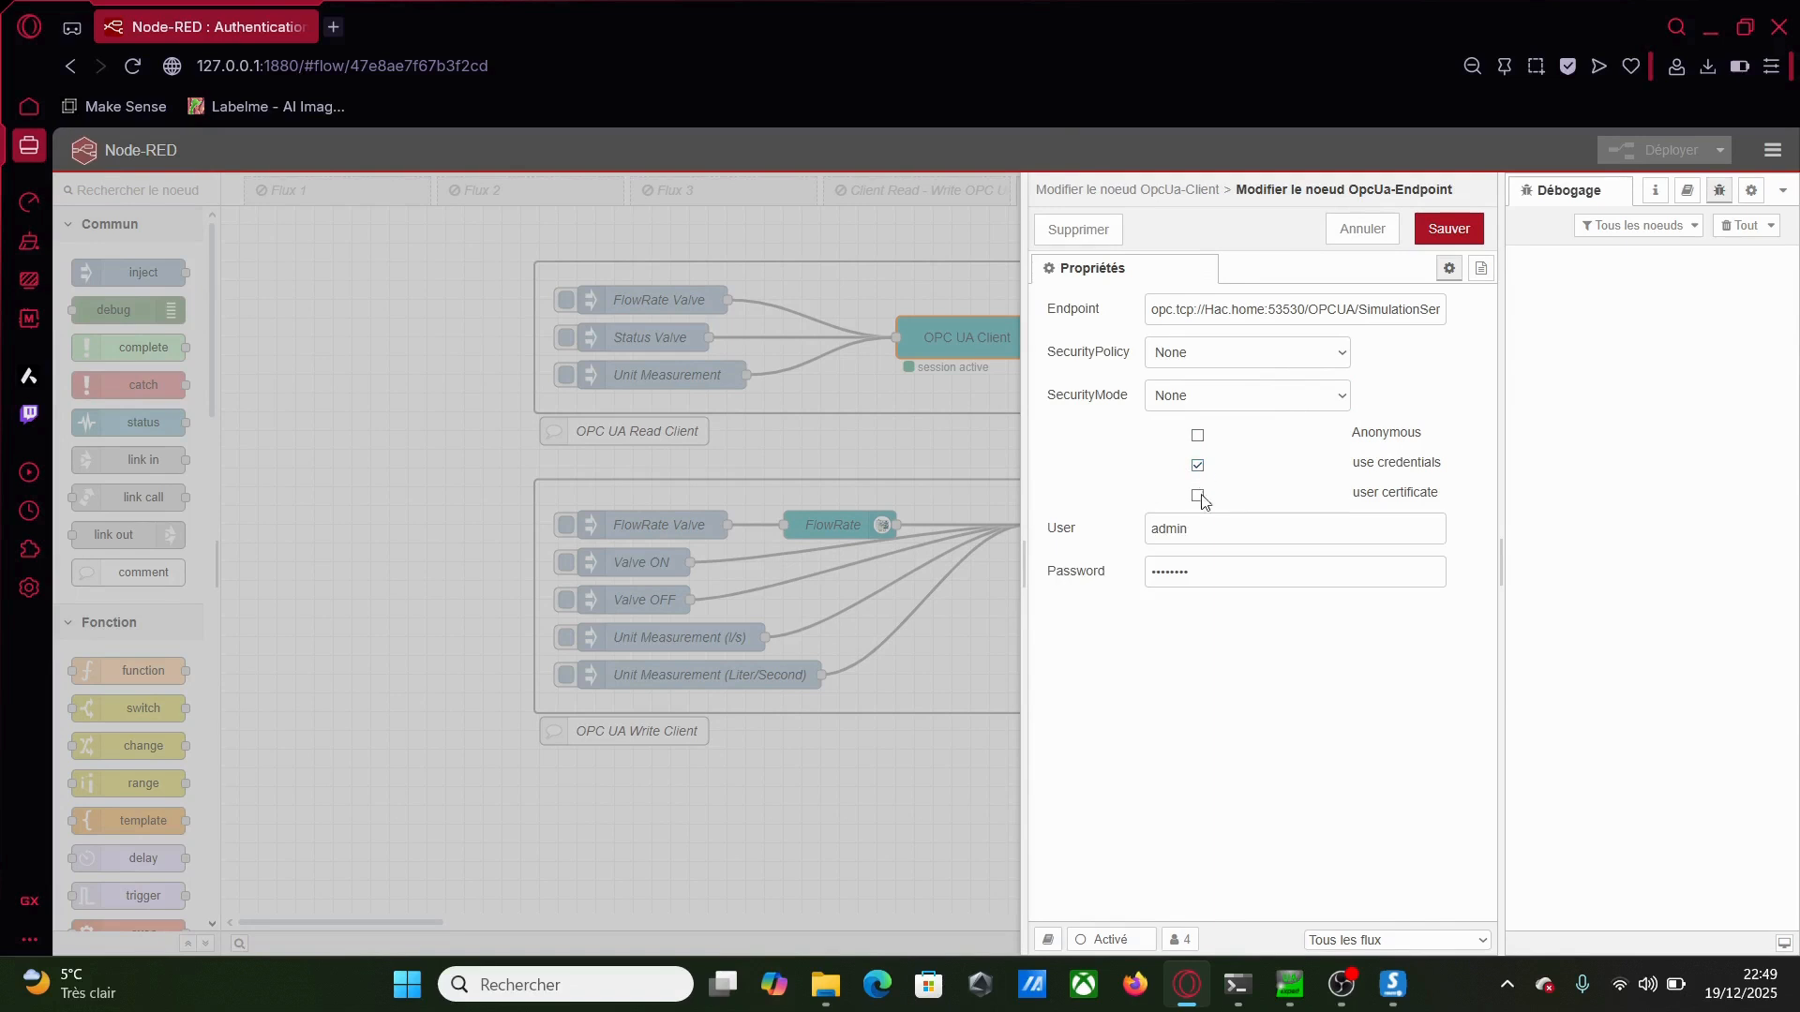
double_click(1205, 530)
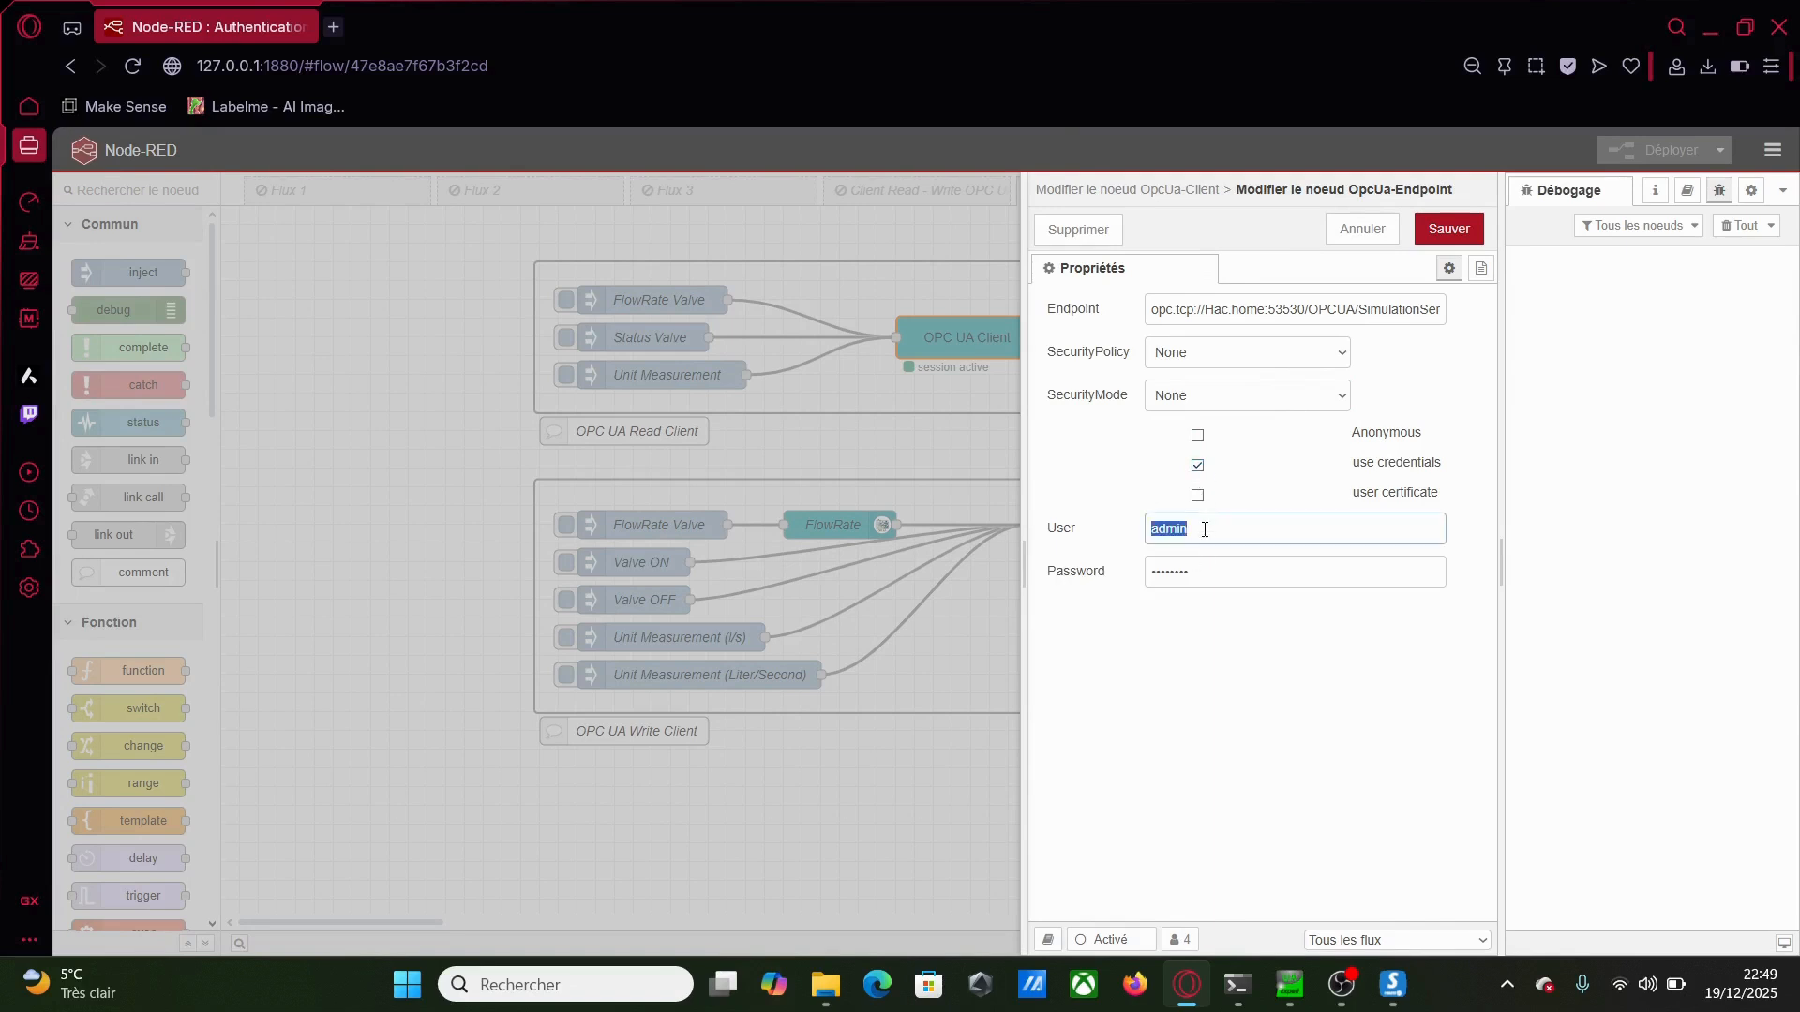
type("admin")
key("Tab")
type("•••")
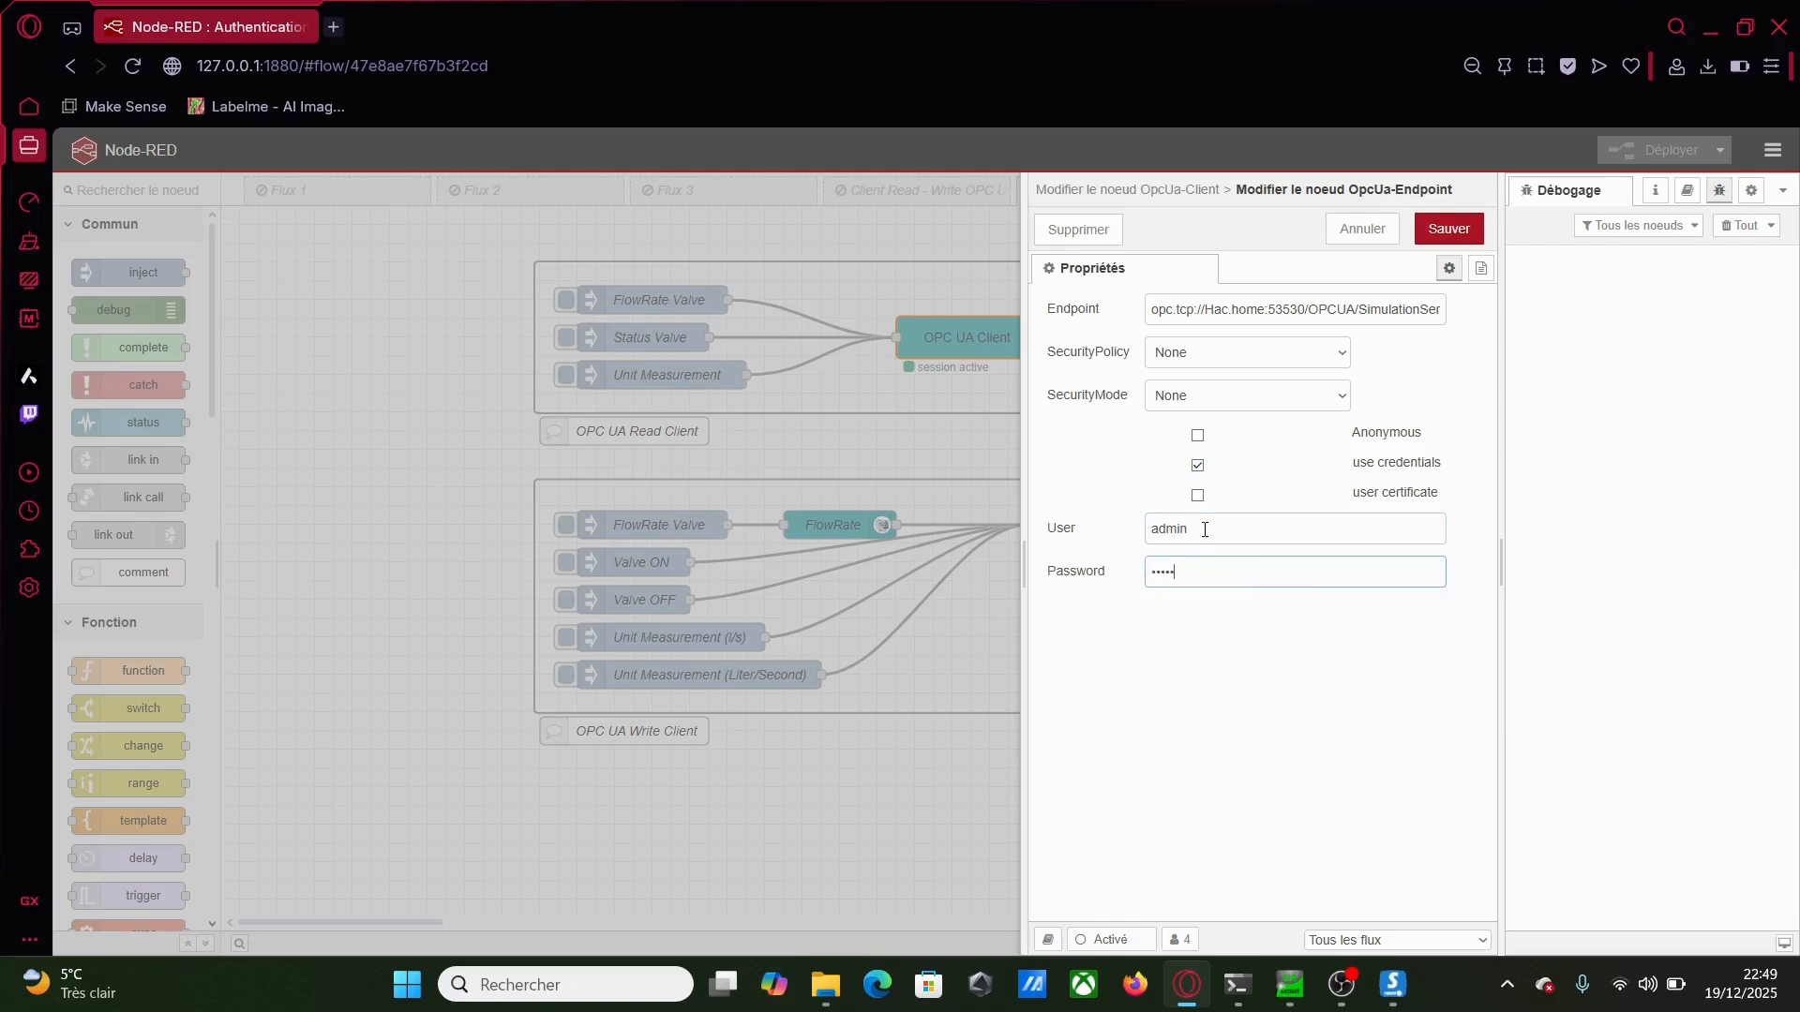
left_click(1434, 234)
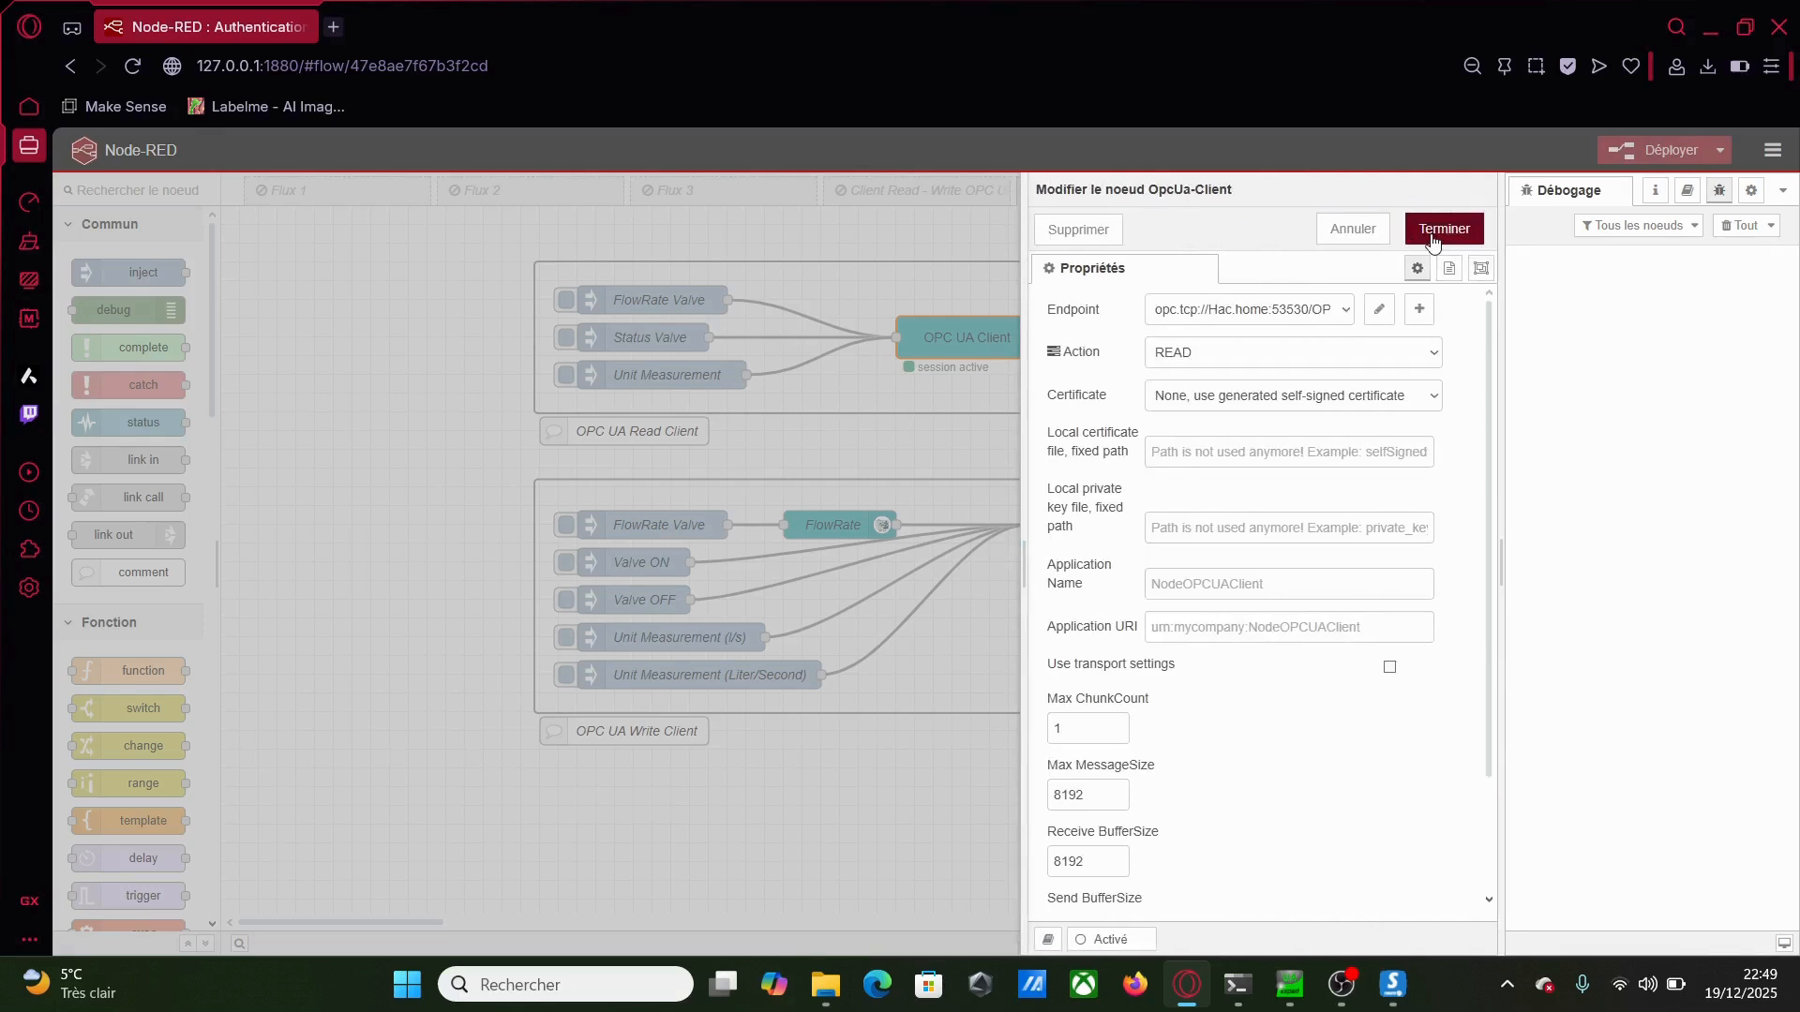
left_click(1434, 234)
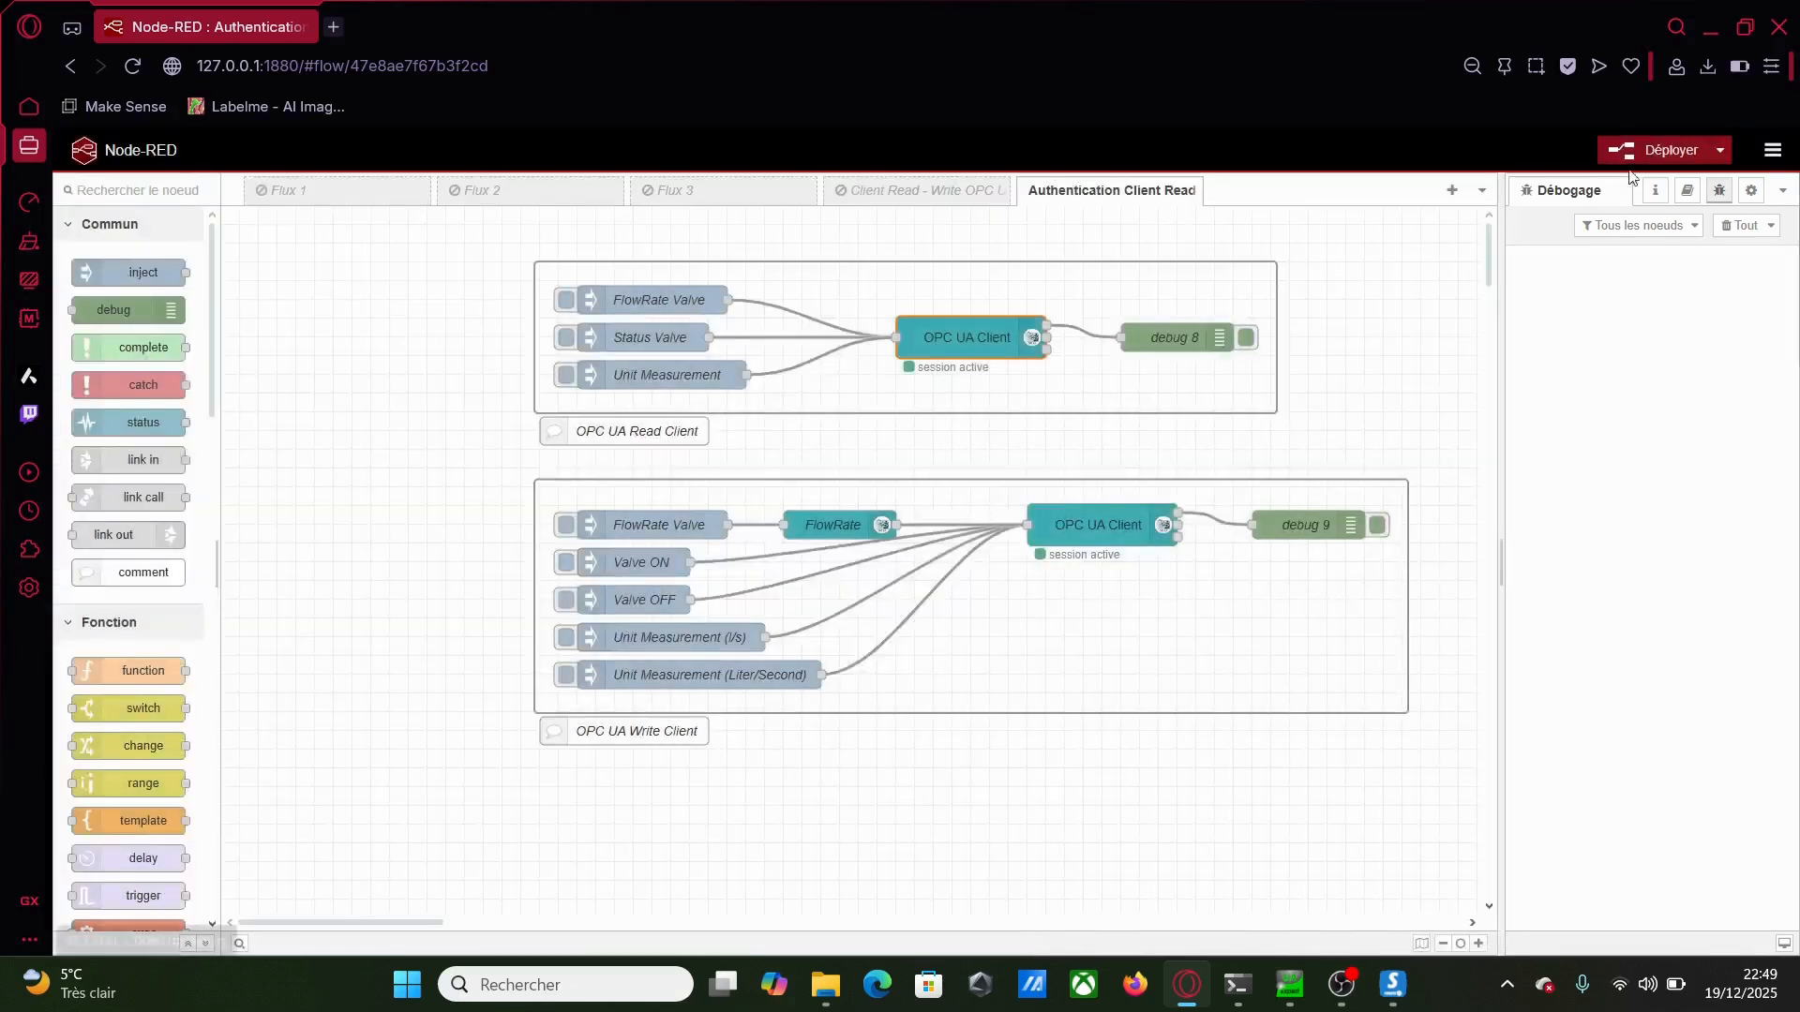
Enable credentials on the write client's endpoint as well and deploy the flows
double_click(1072, 524)
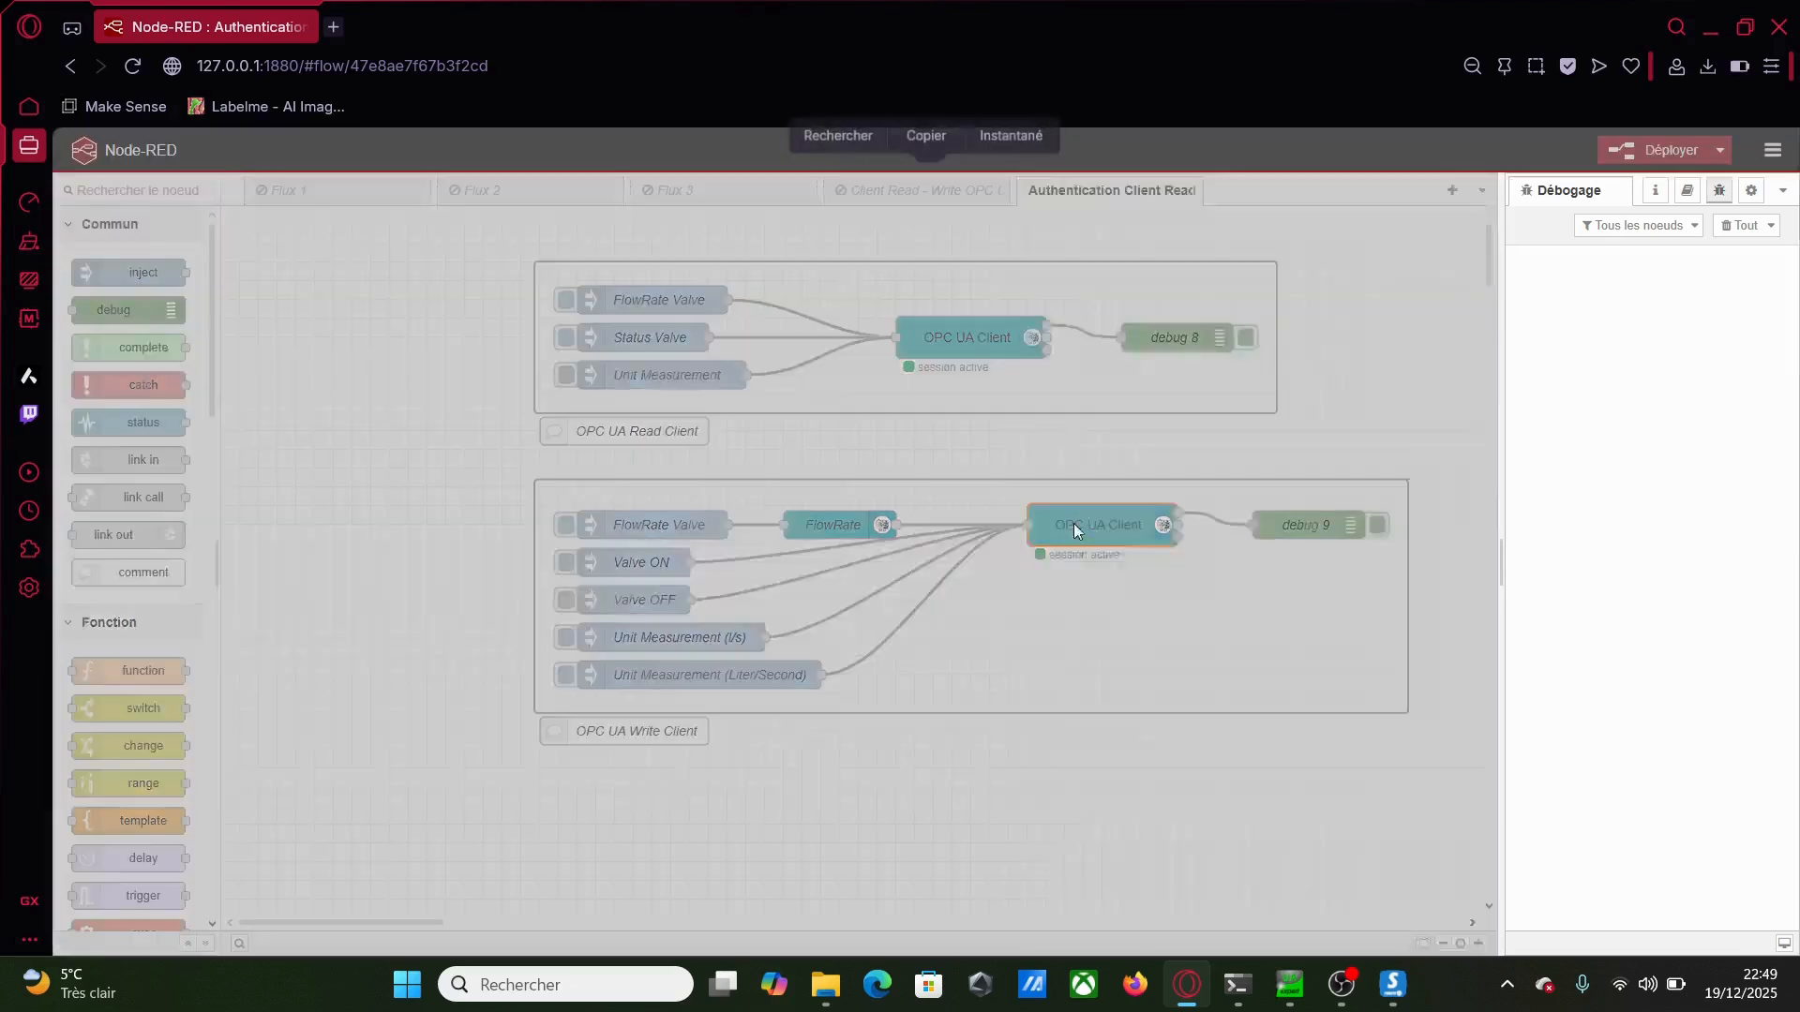
left_click(1379, 309)
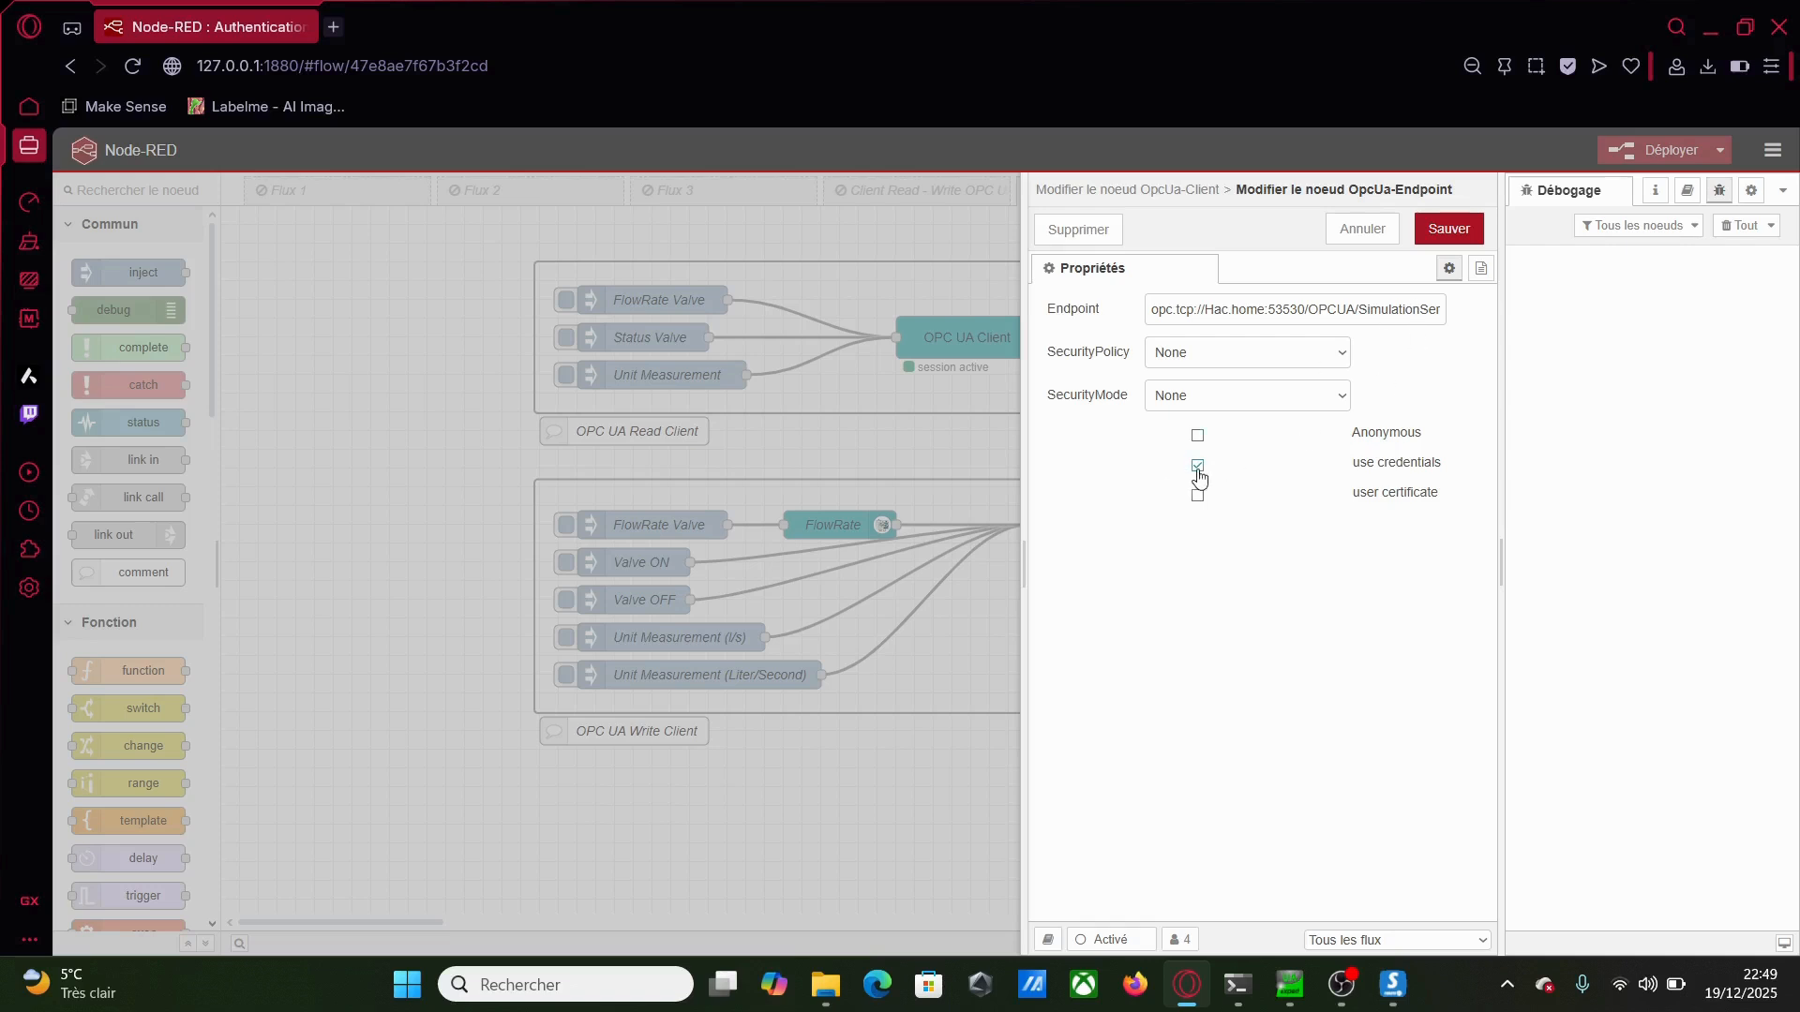
left_click(1198, 467)
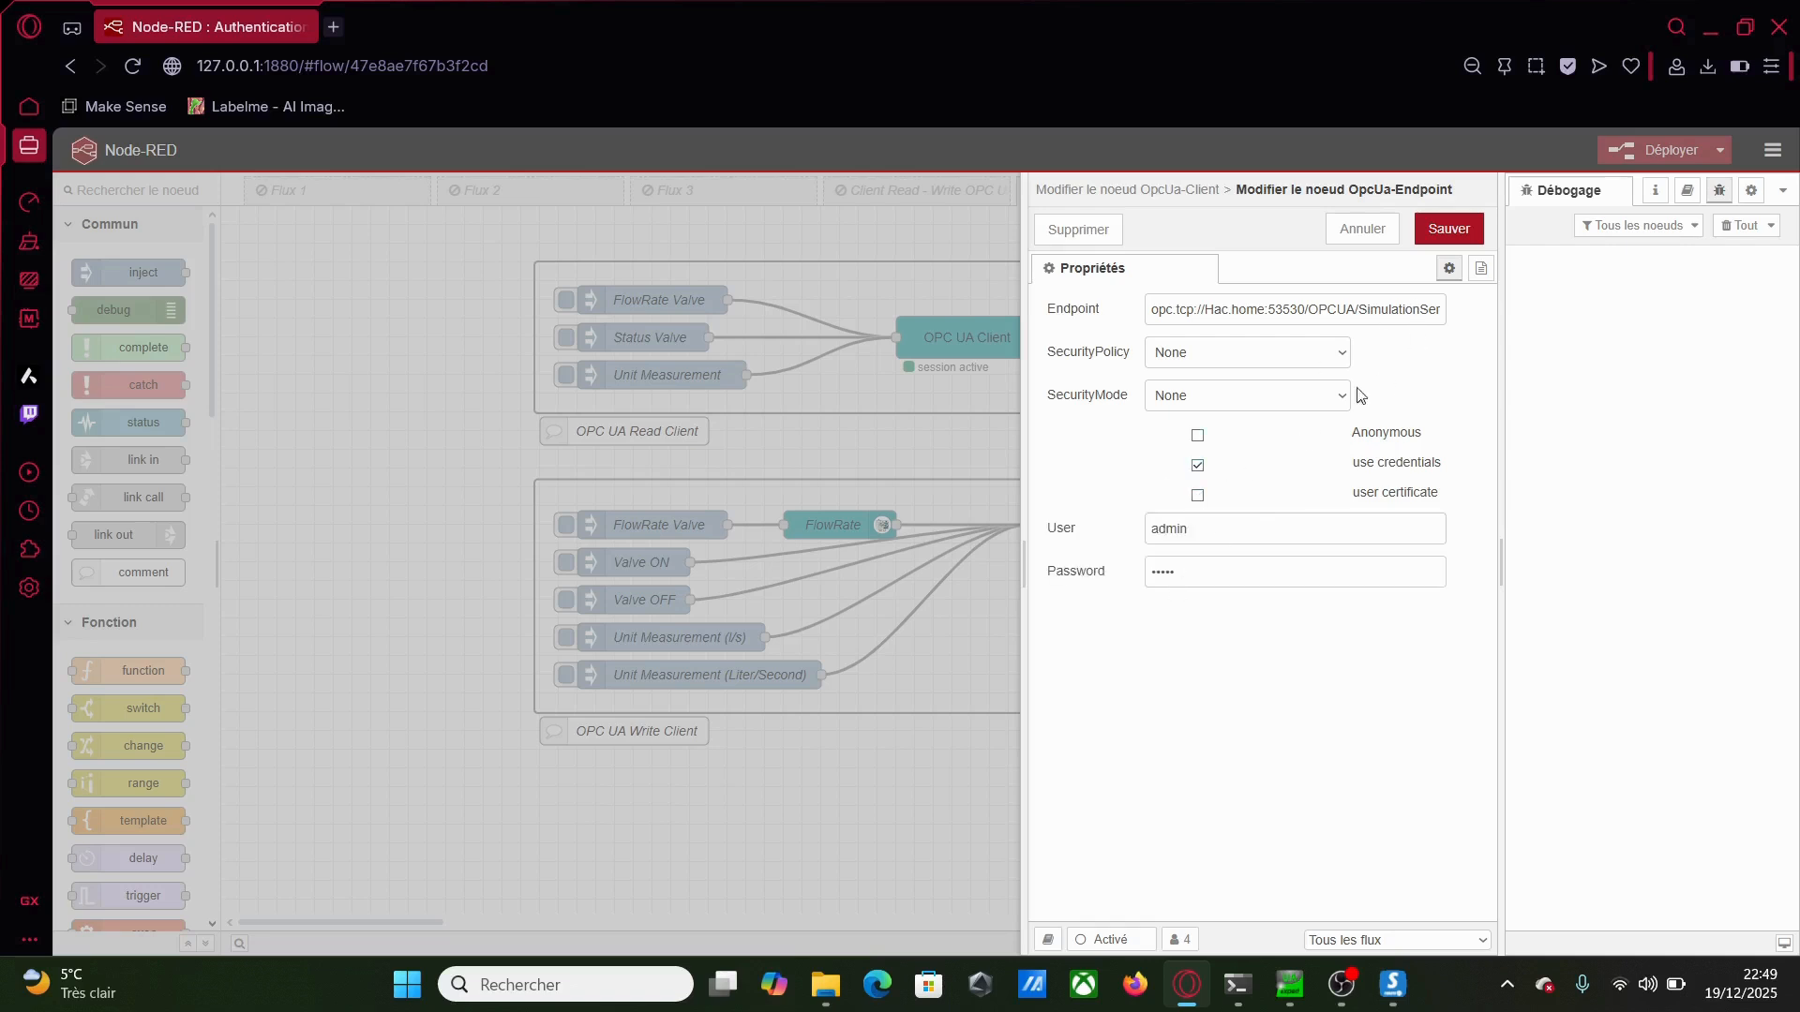
left_click(1448, 229)
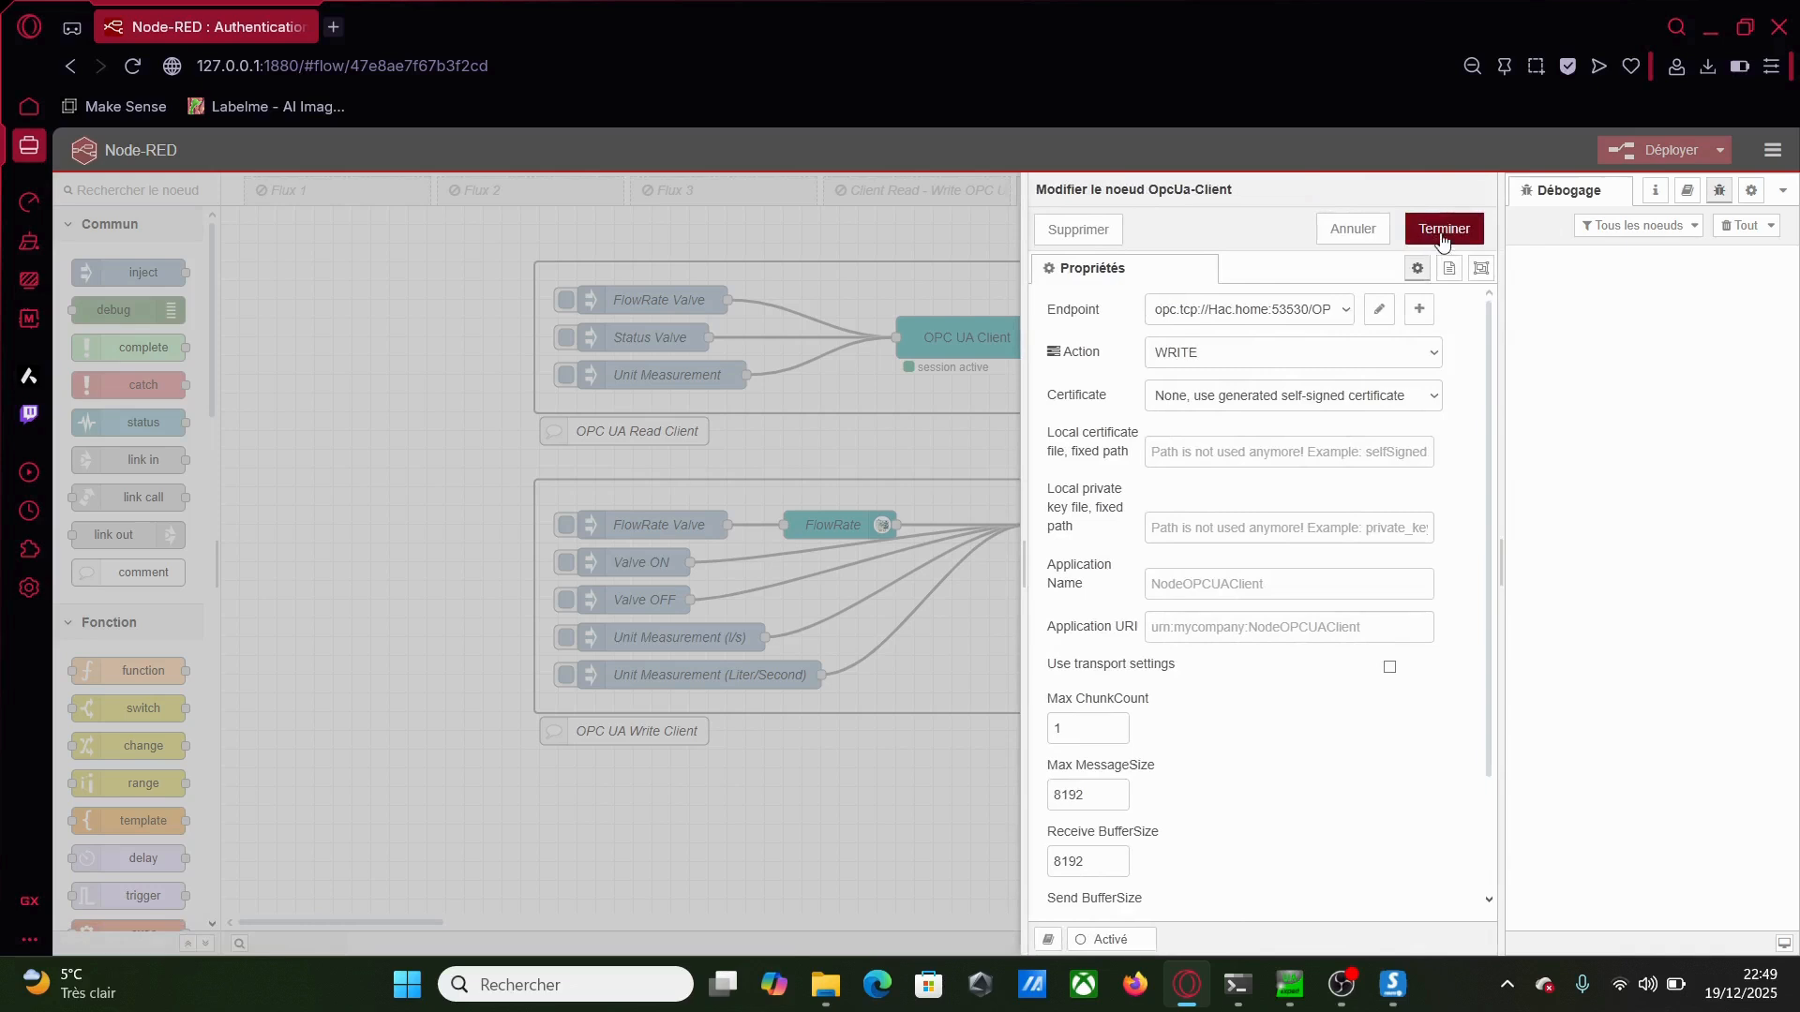
left_click(1442, 239)
left_click(1655, 153)
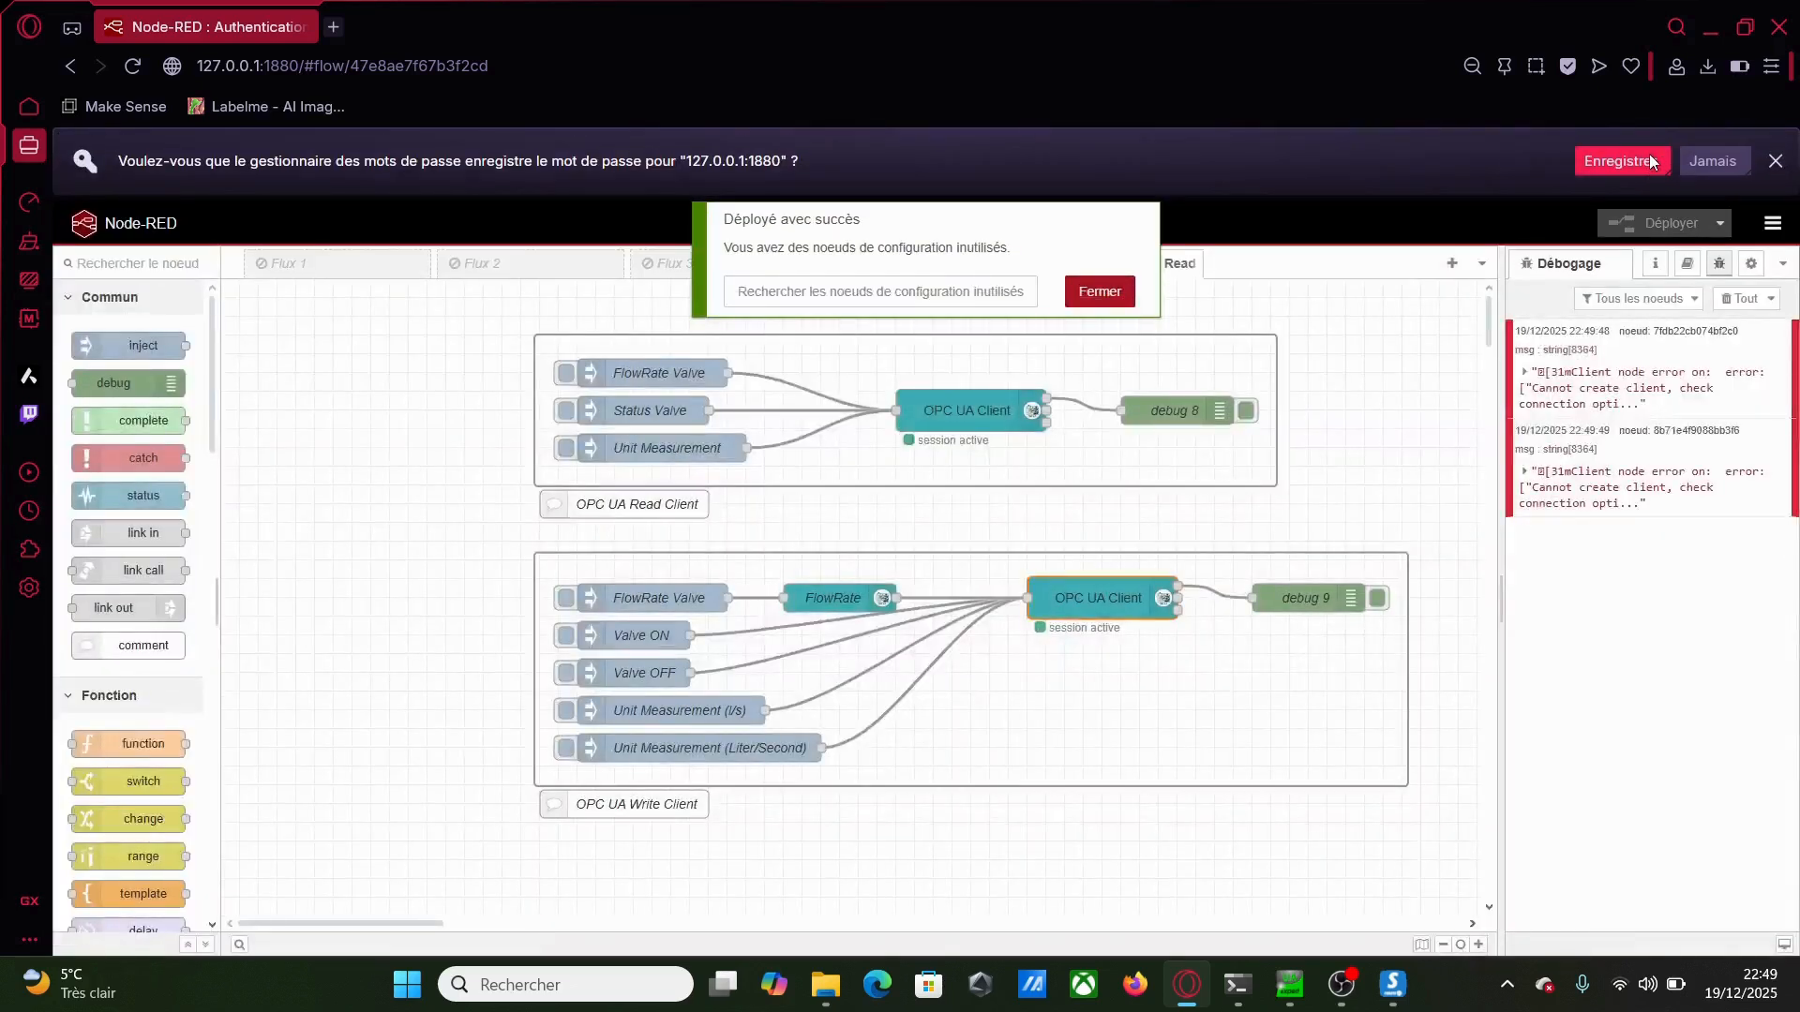
Read the current FlowRate Valve, Status Valve and Unit Measurement values from the server
left_click(1099, 291)
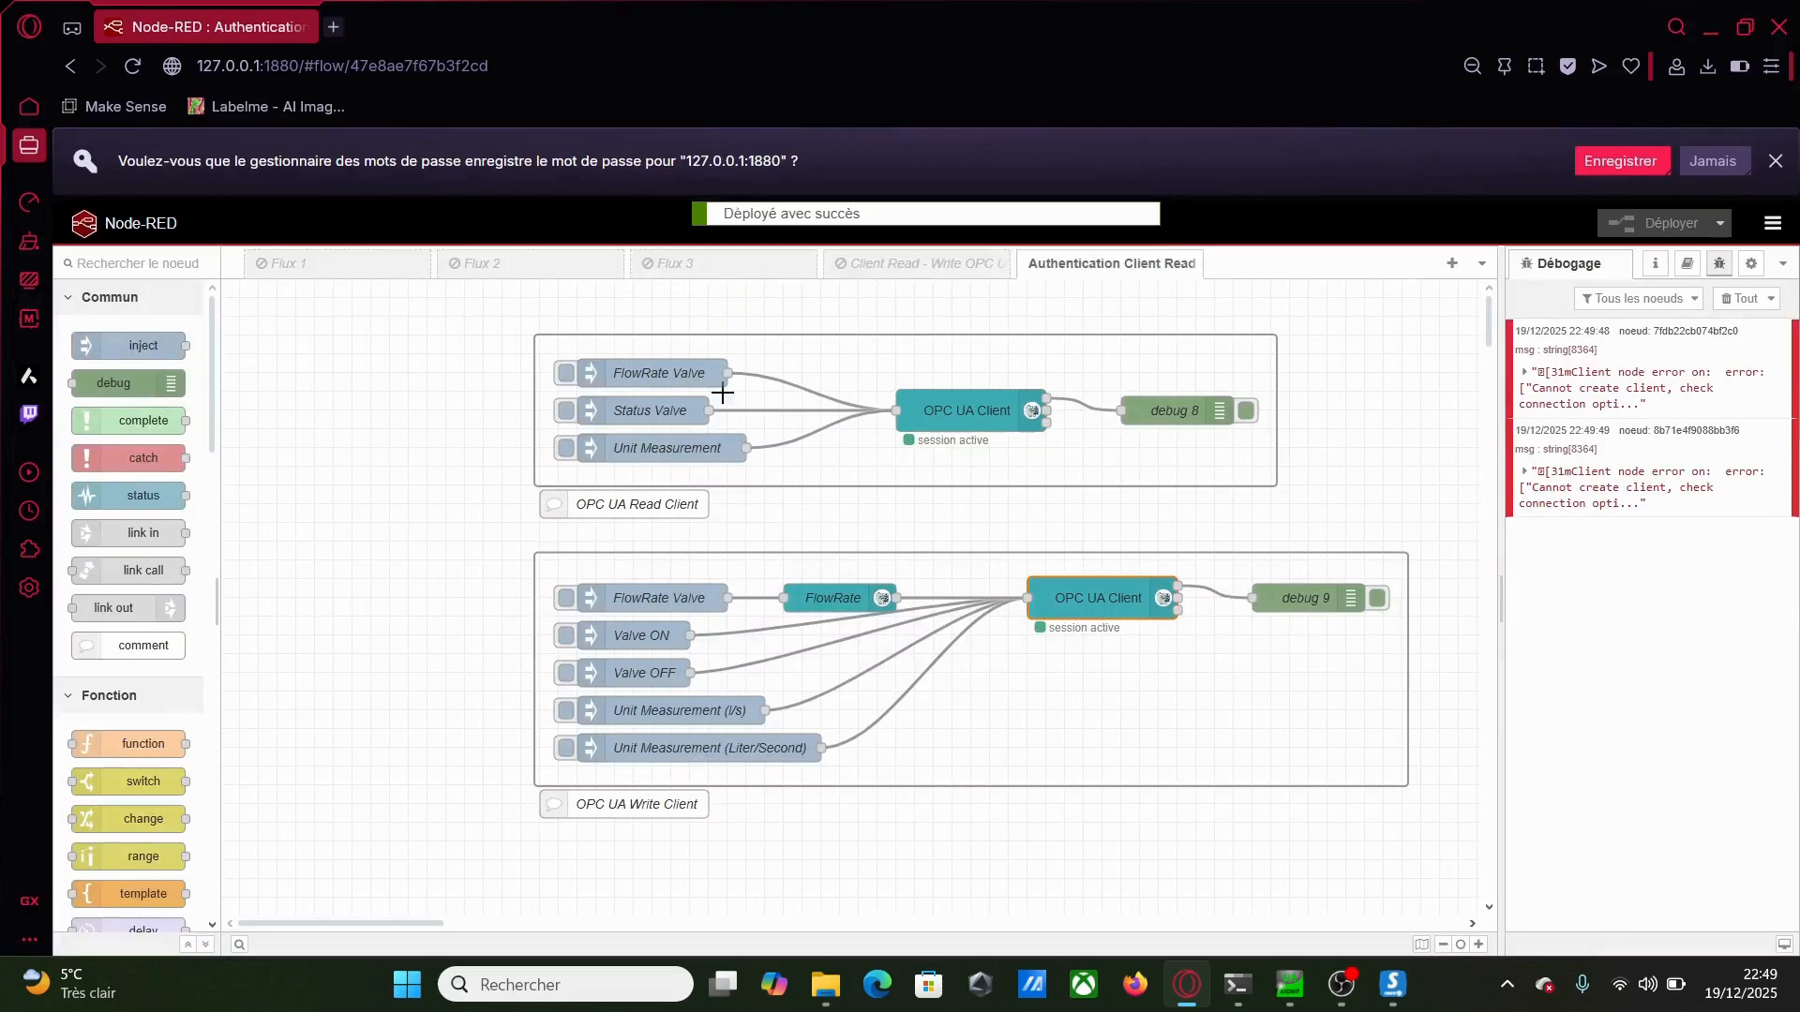
left_click(564, 379)
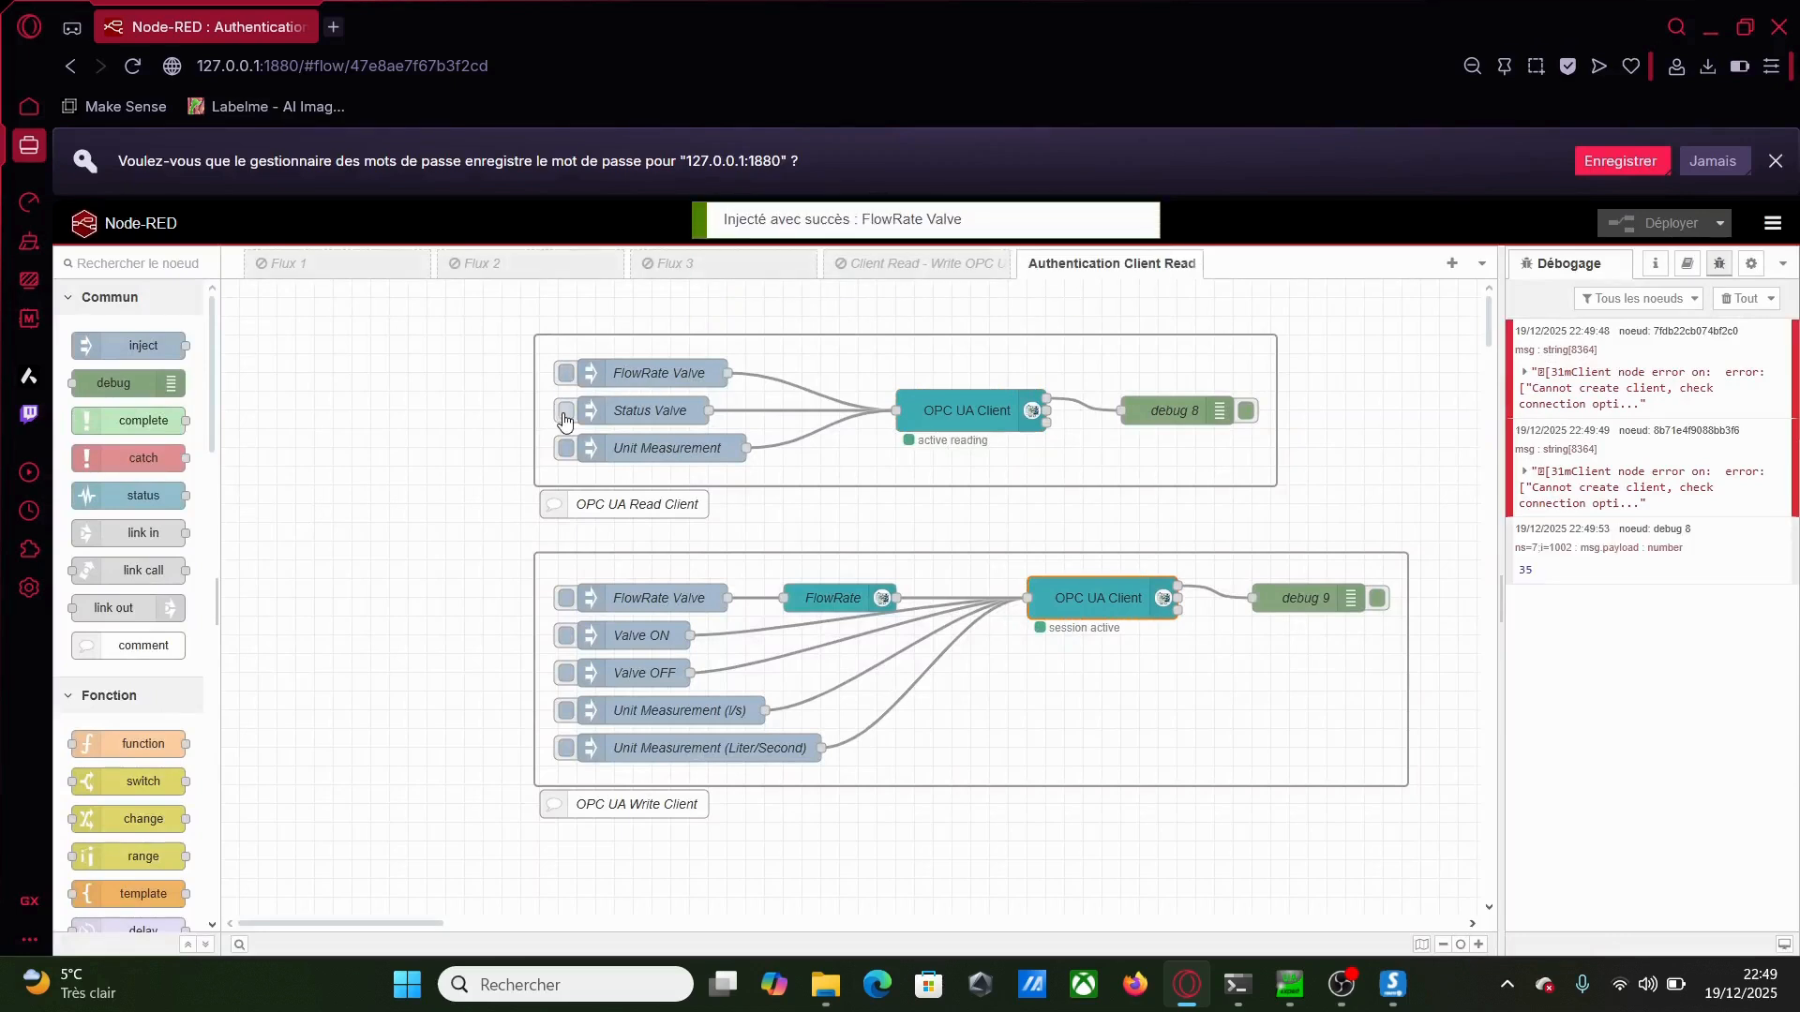
left_click(566, 415)
left_click(565, 452)
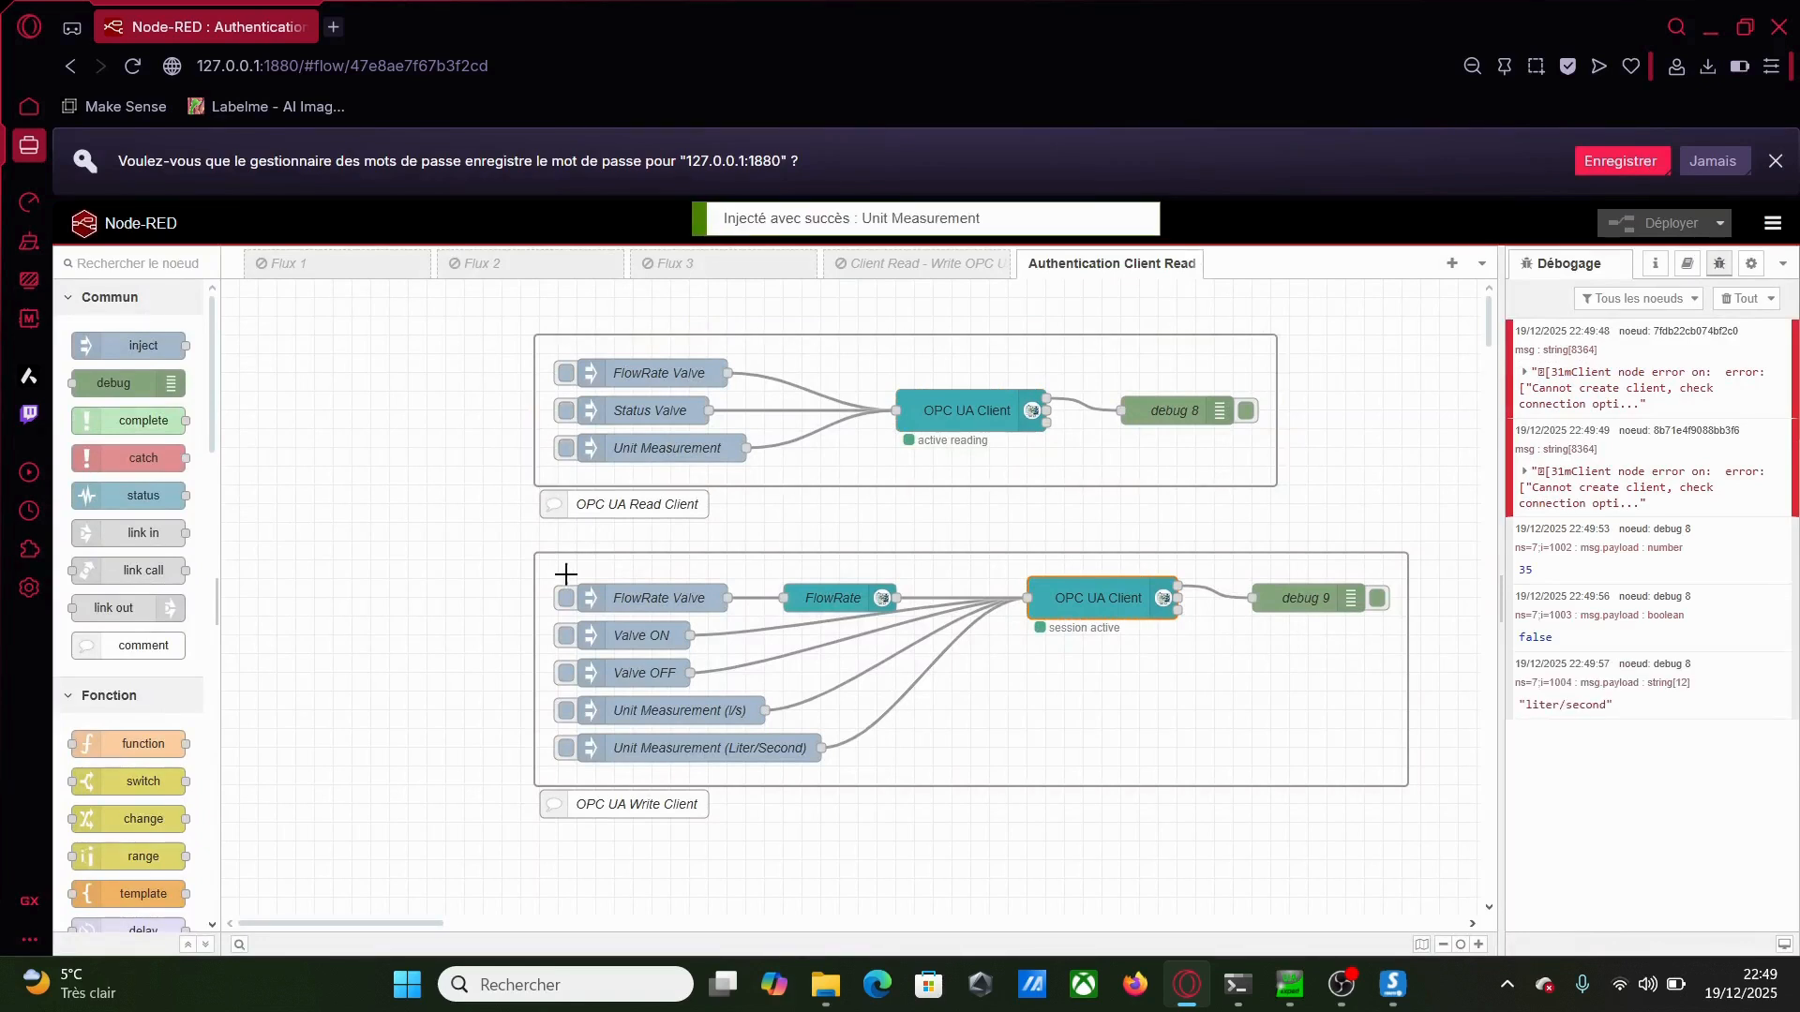
Change the write flow's FlowRate Valve payload from 45 to 50 and deploy
double_click(611, 596)
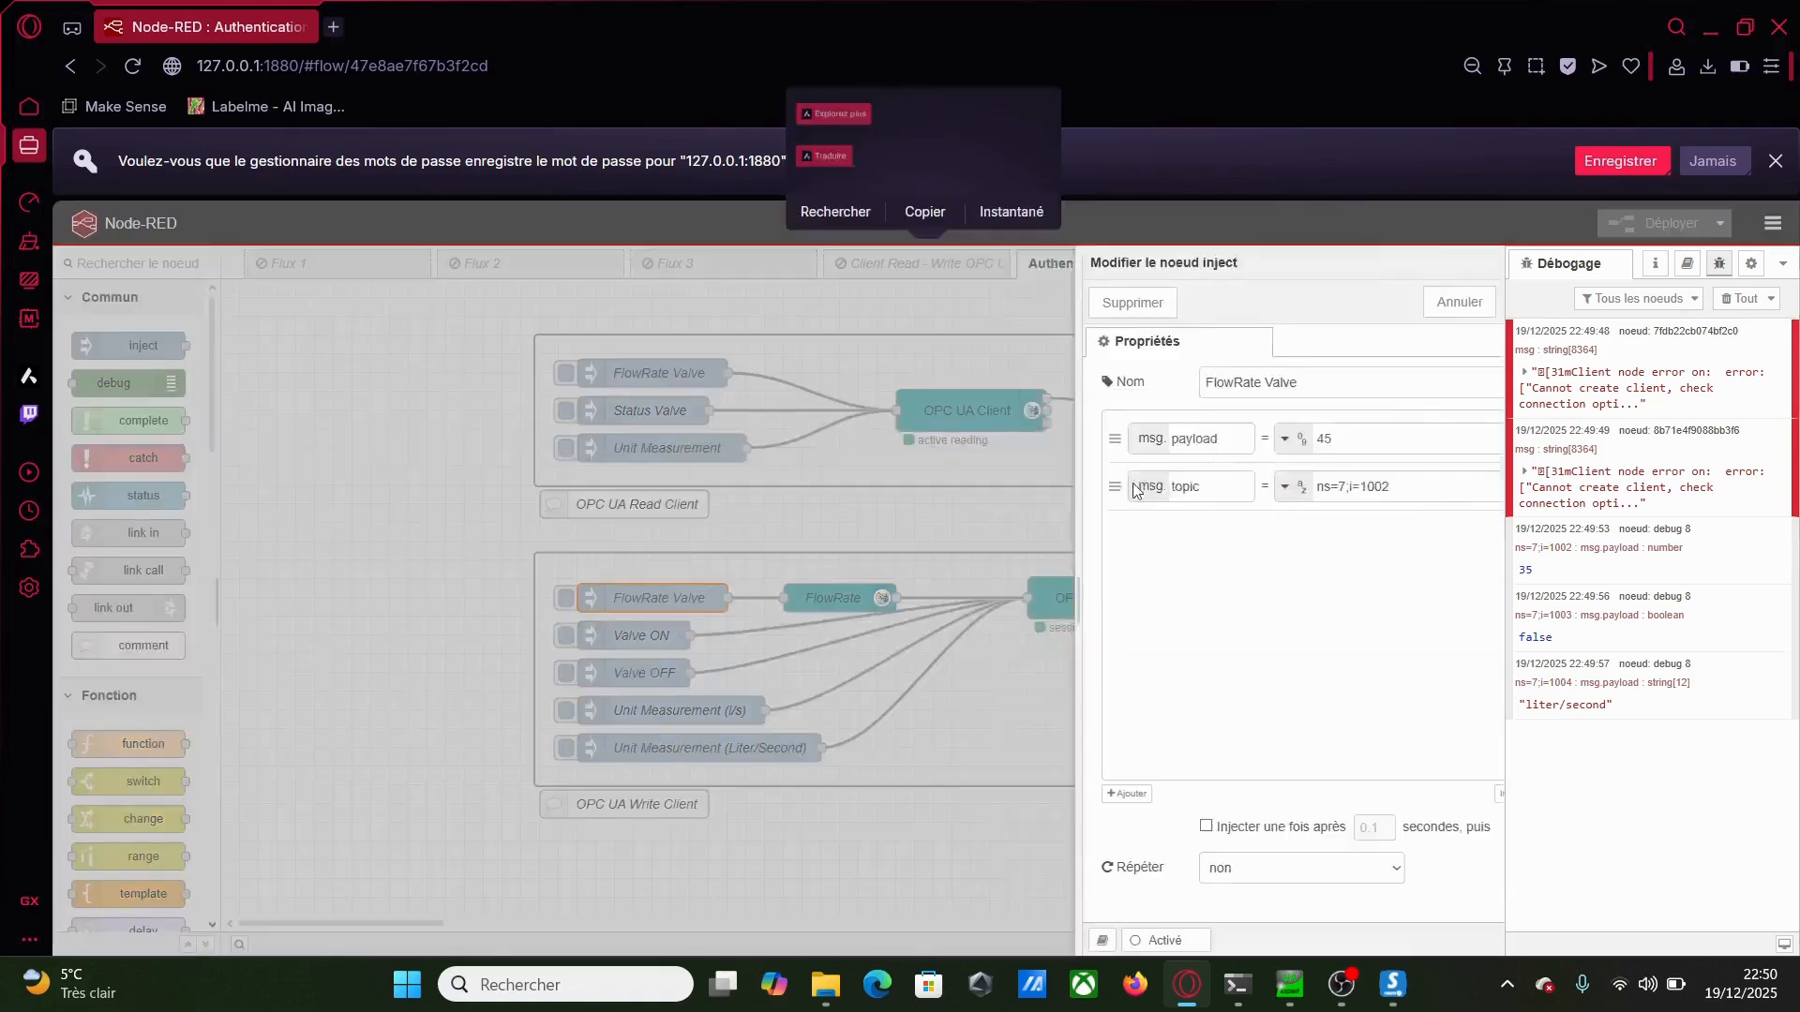
double_click(1246, 441)
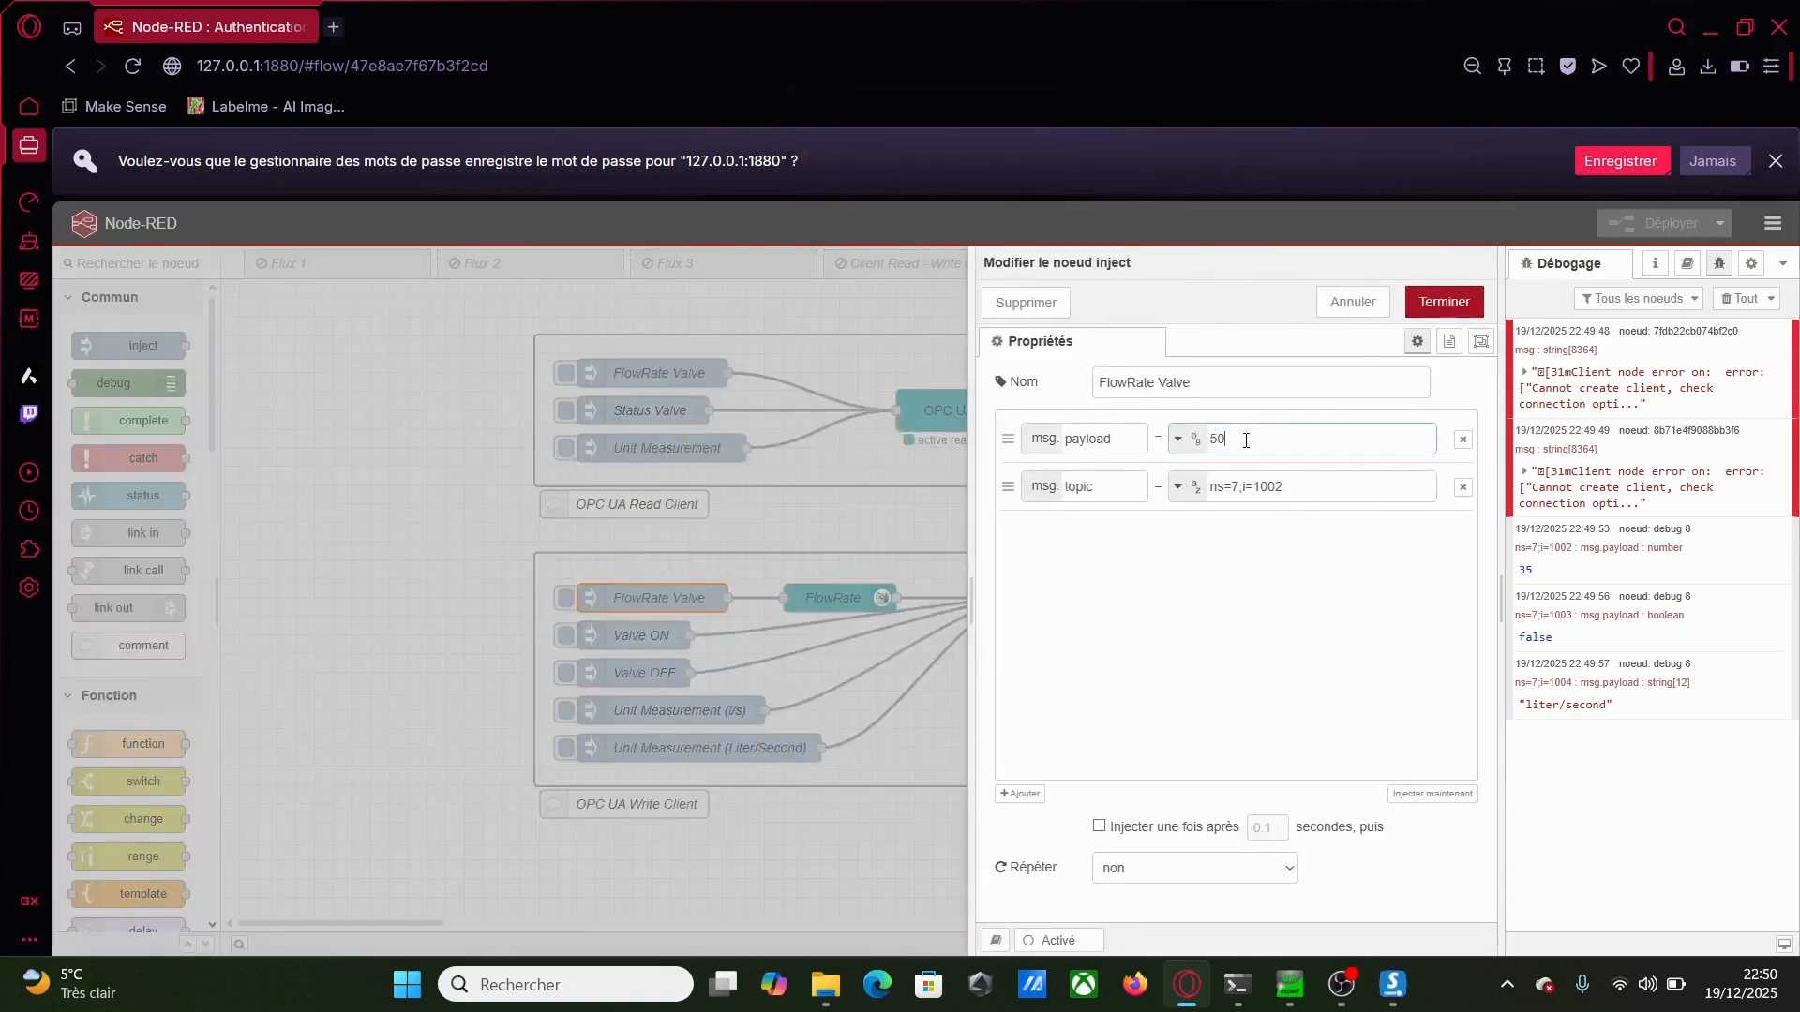
left_click(1436, 229)
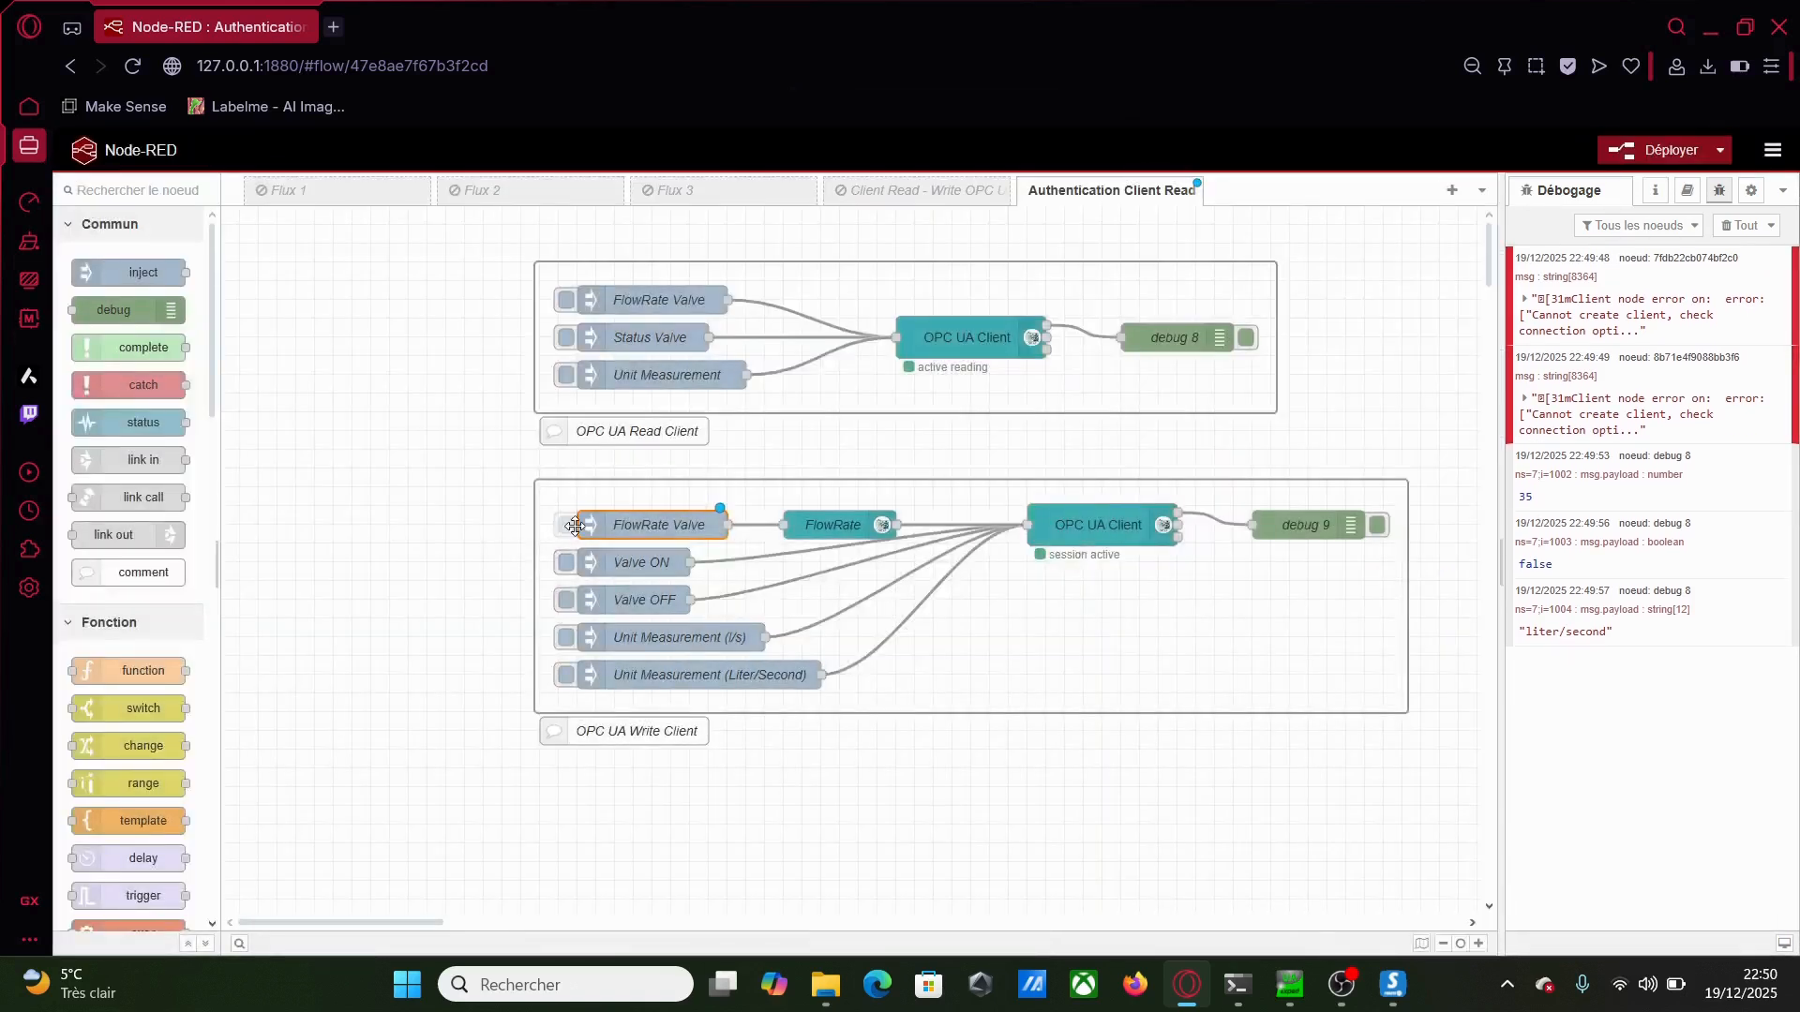
left_click(1667, 142)
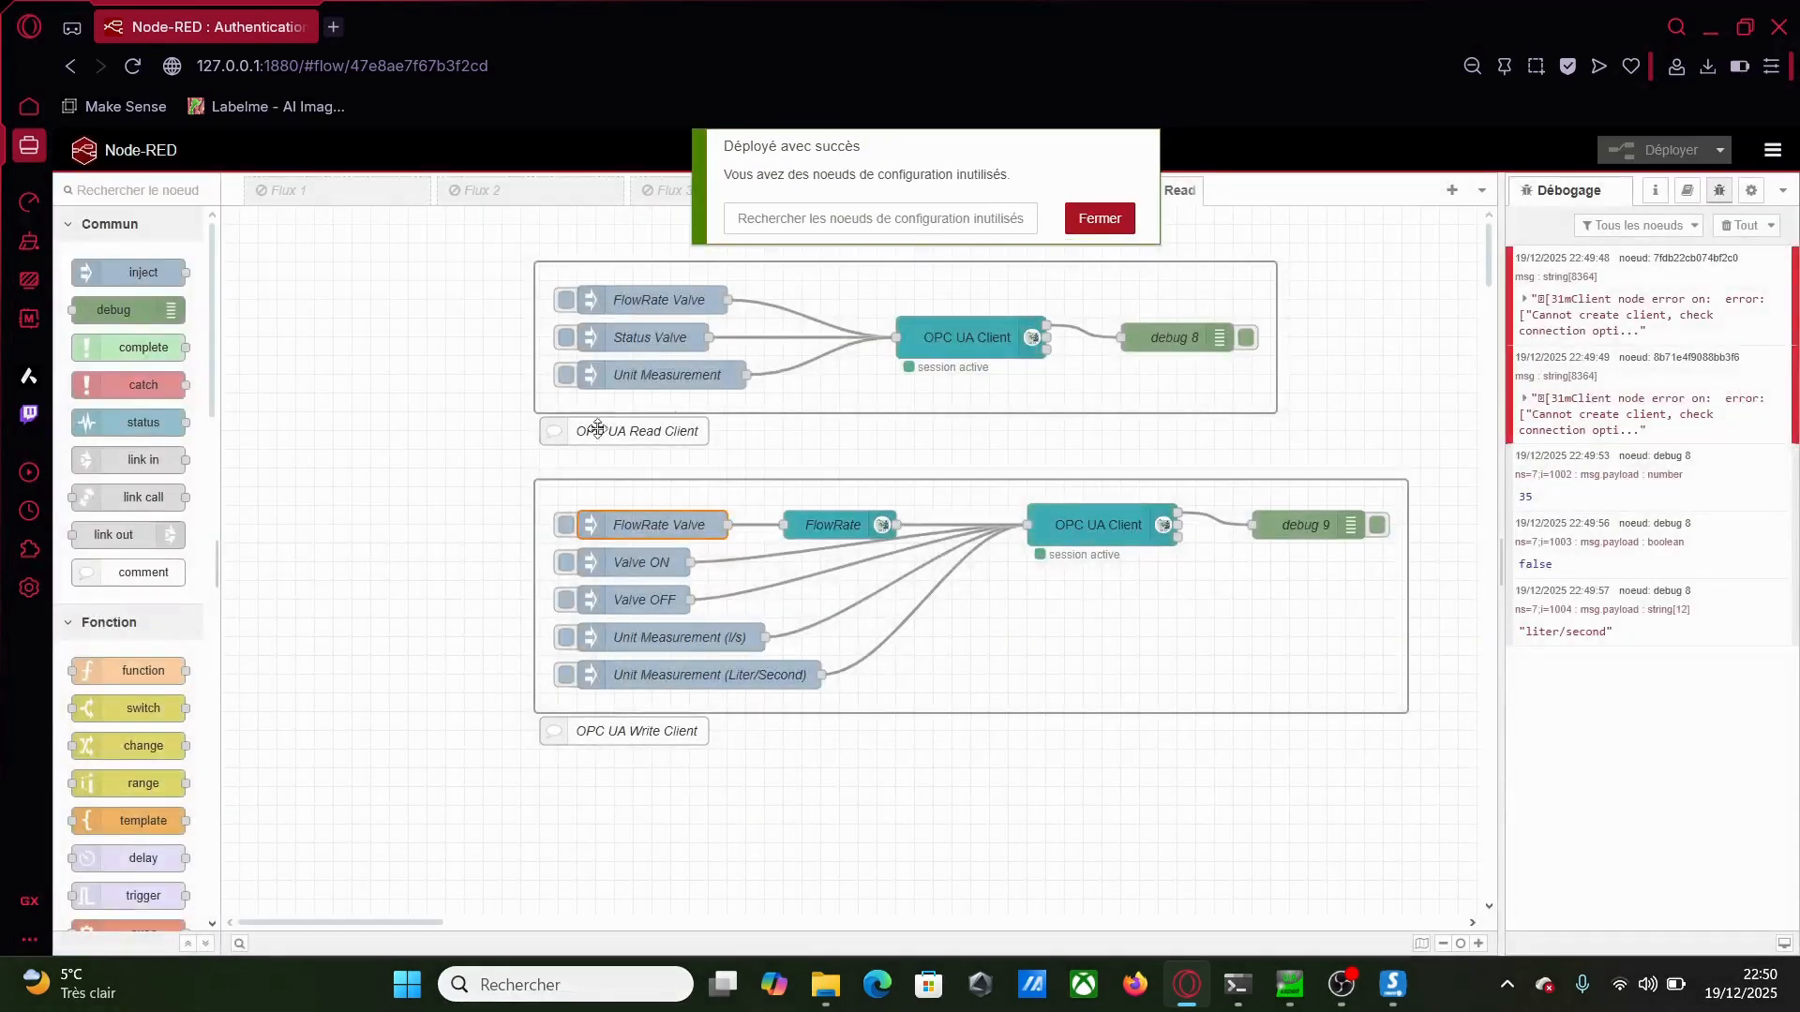
Write 50 to the FlowRate Valve and read it back, confirming the server returns 50
left_click(565, 525)
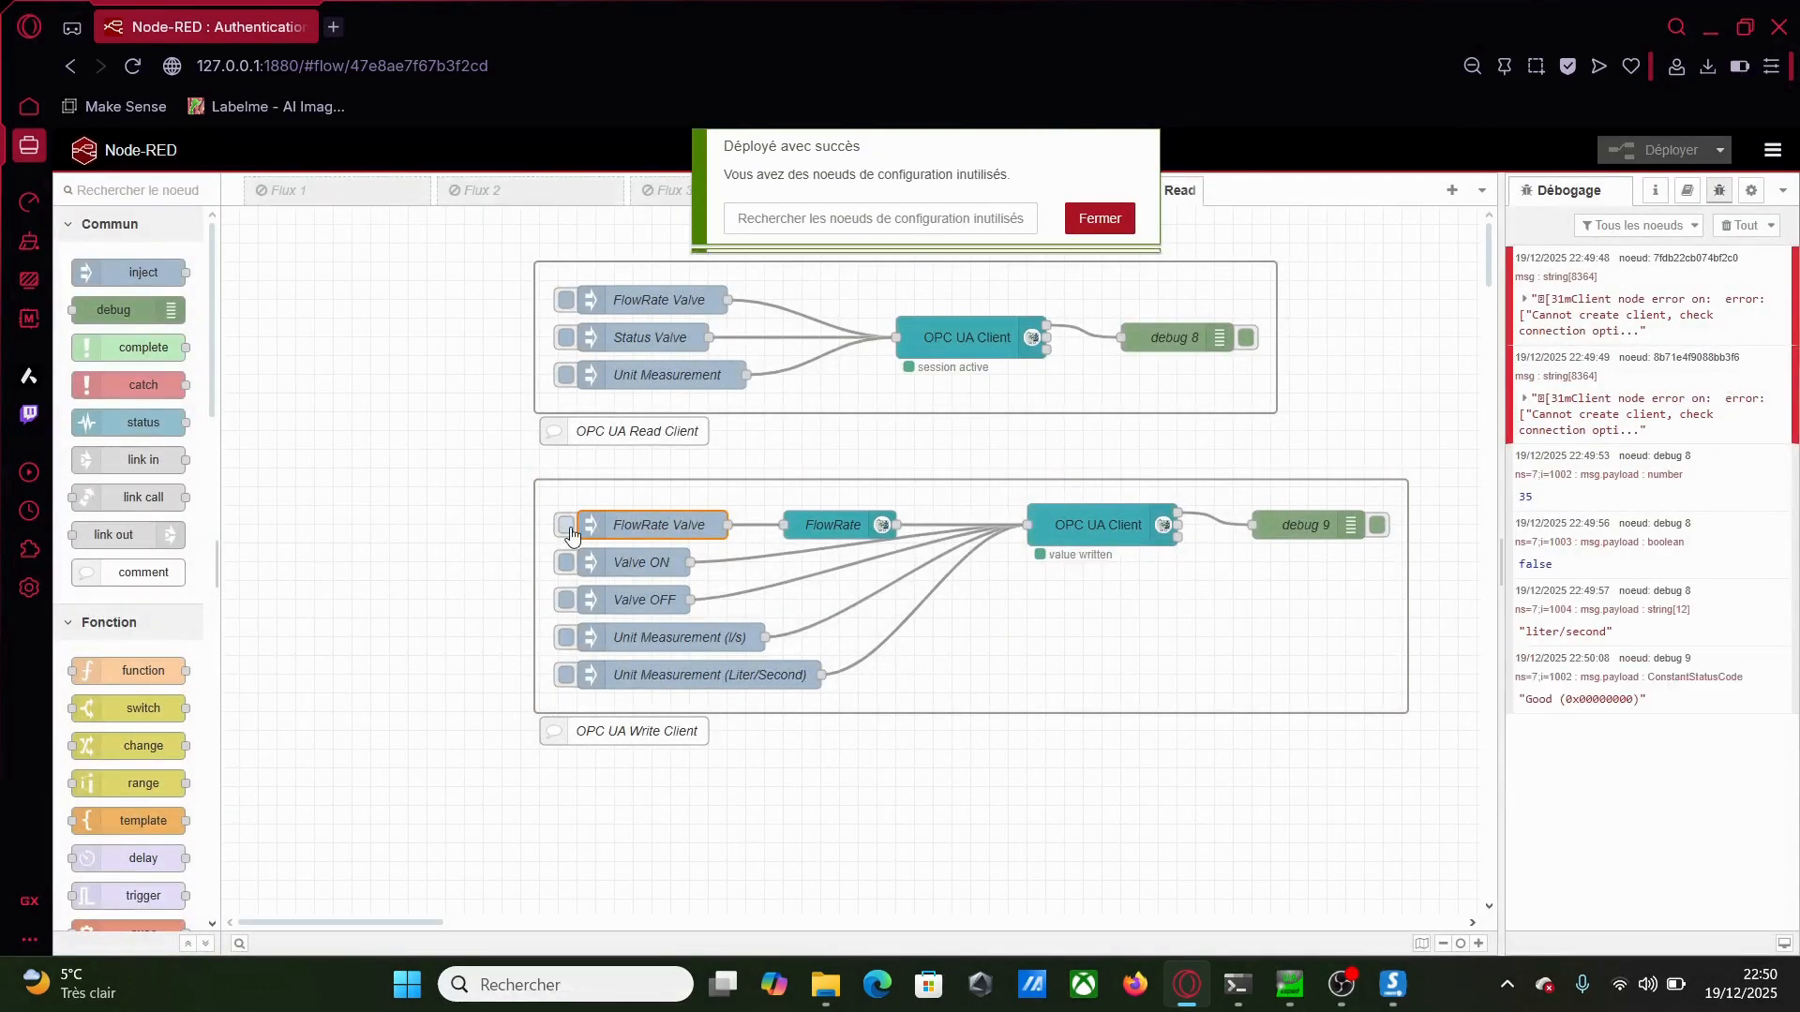
left_click(569, 300)
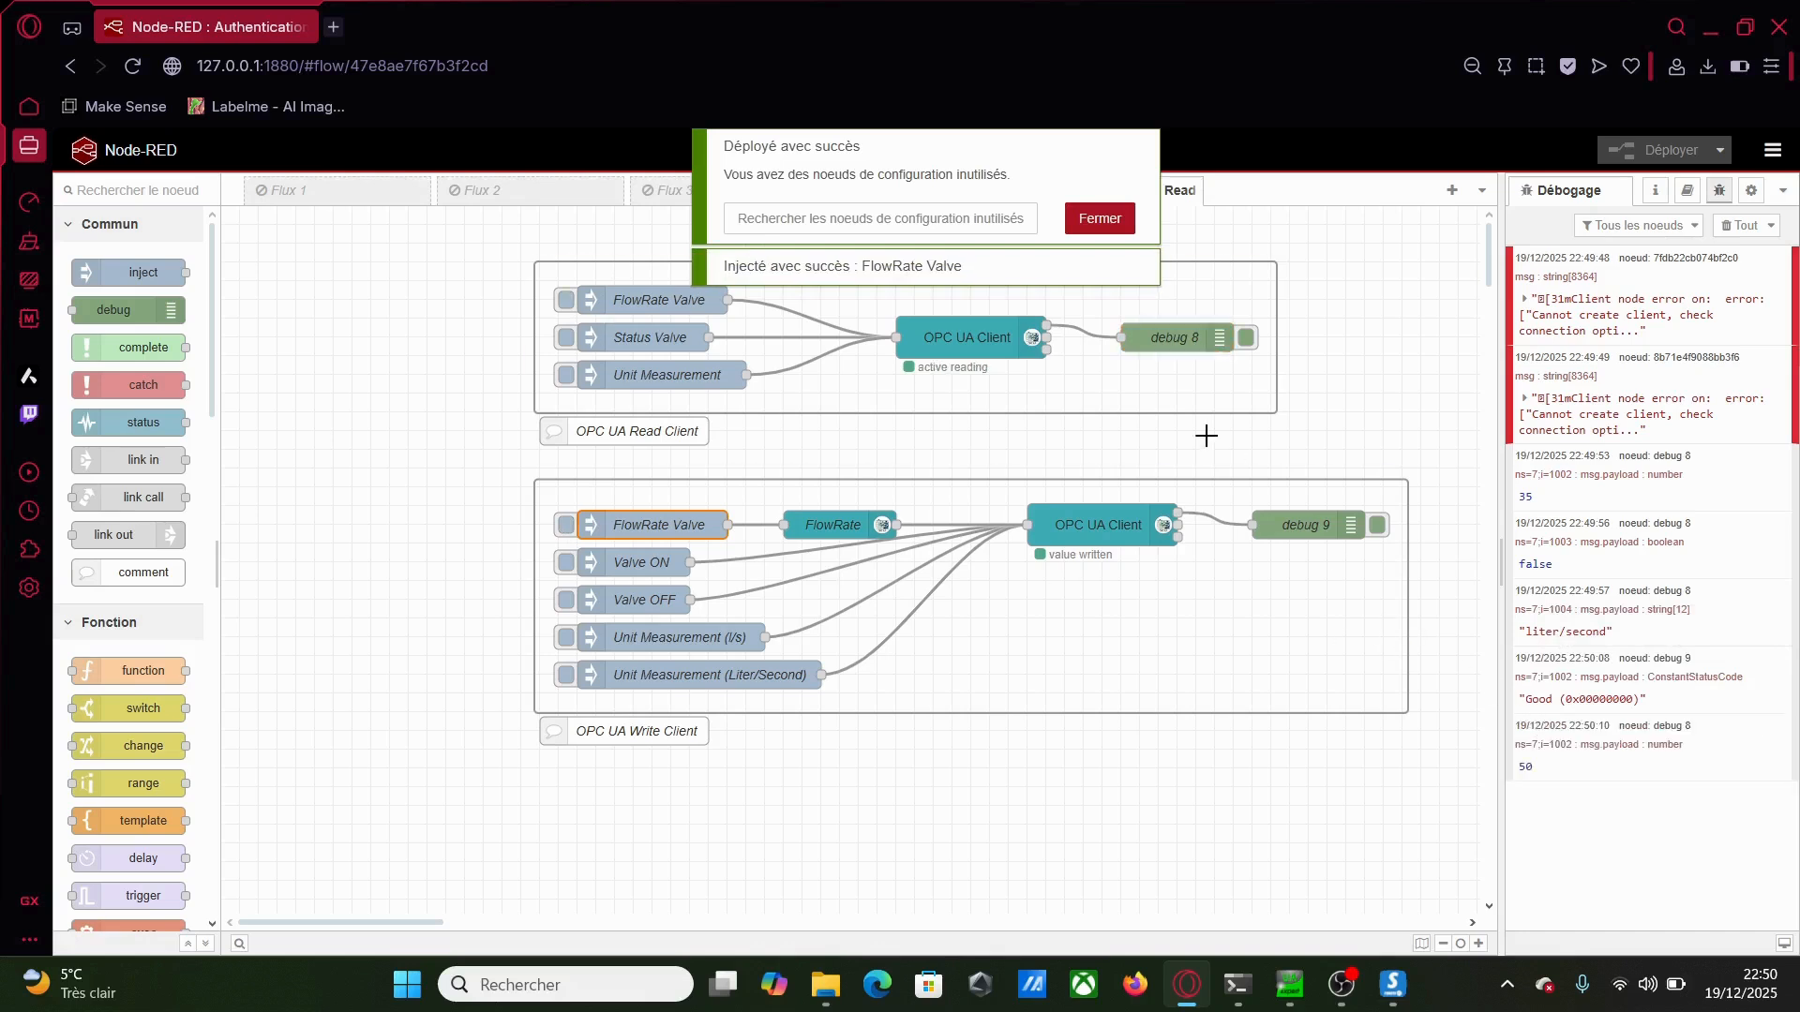
left_click(1096, 221)
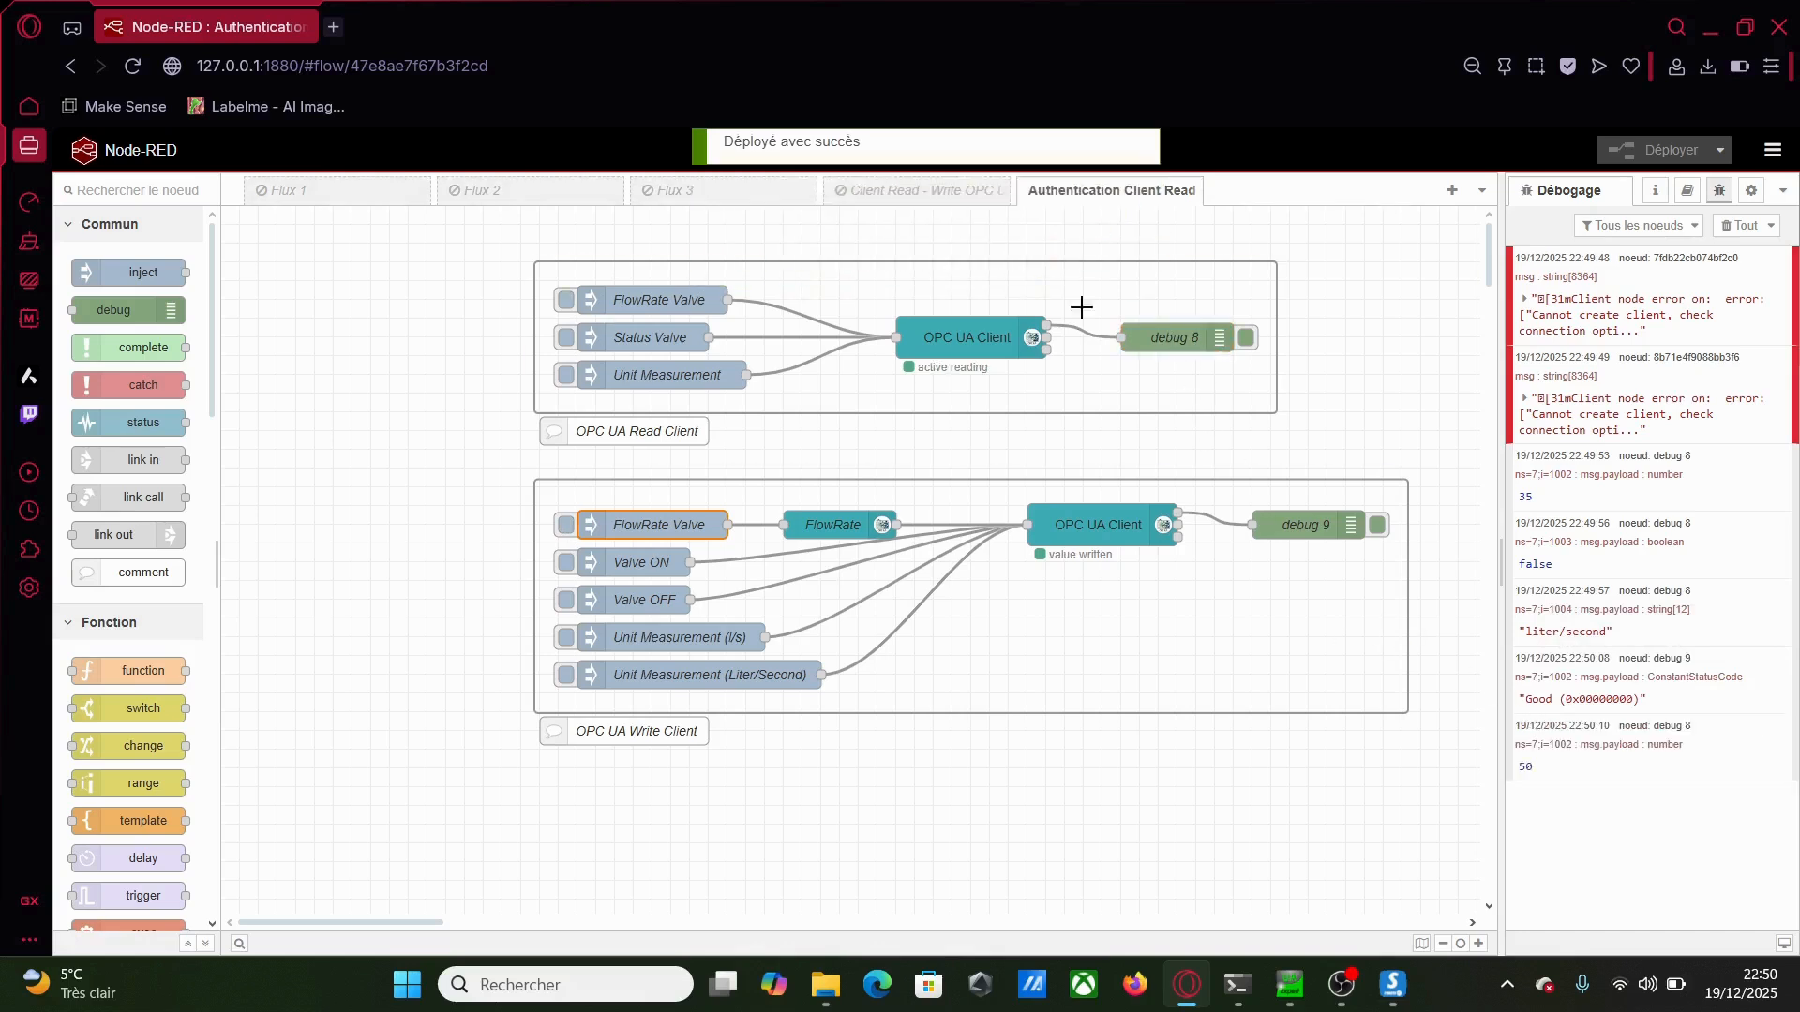
double_click(962, 343)
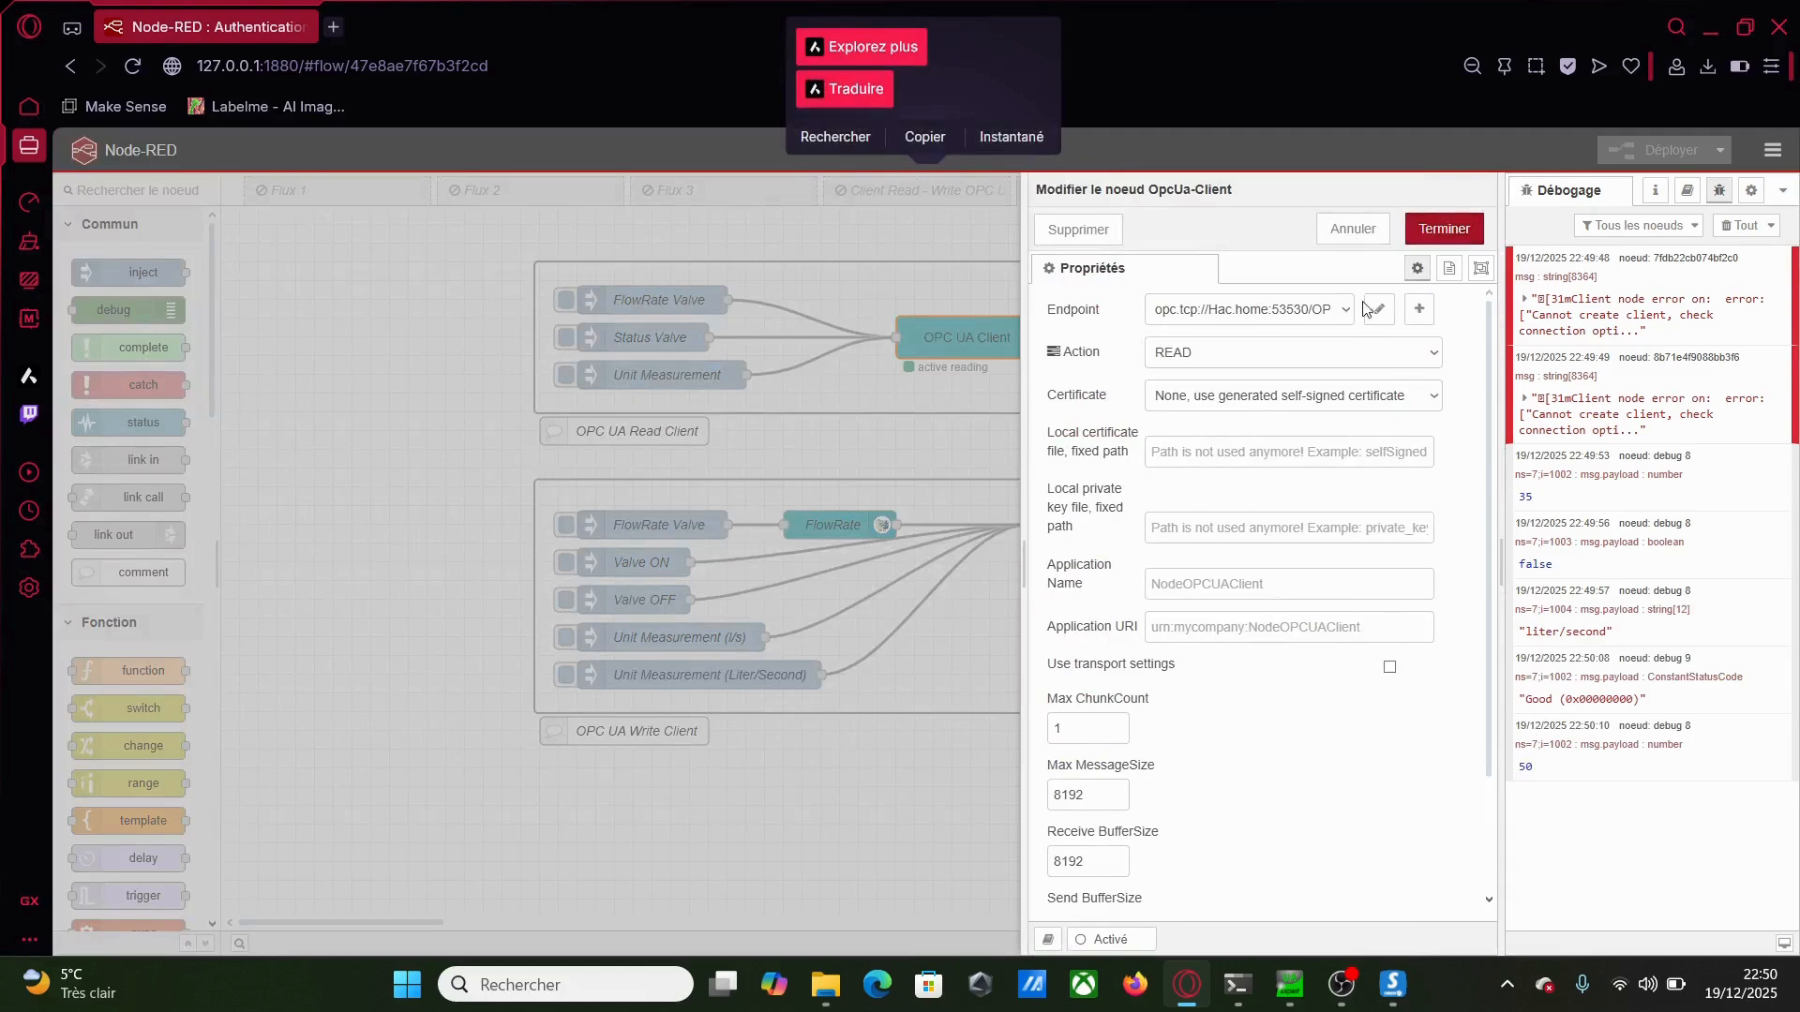
Re-save the server endpoint with an anonymous identity and redeploy, producing ANONYMOUS token-policy errors
left_click(1374, 310)
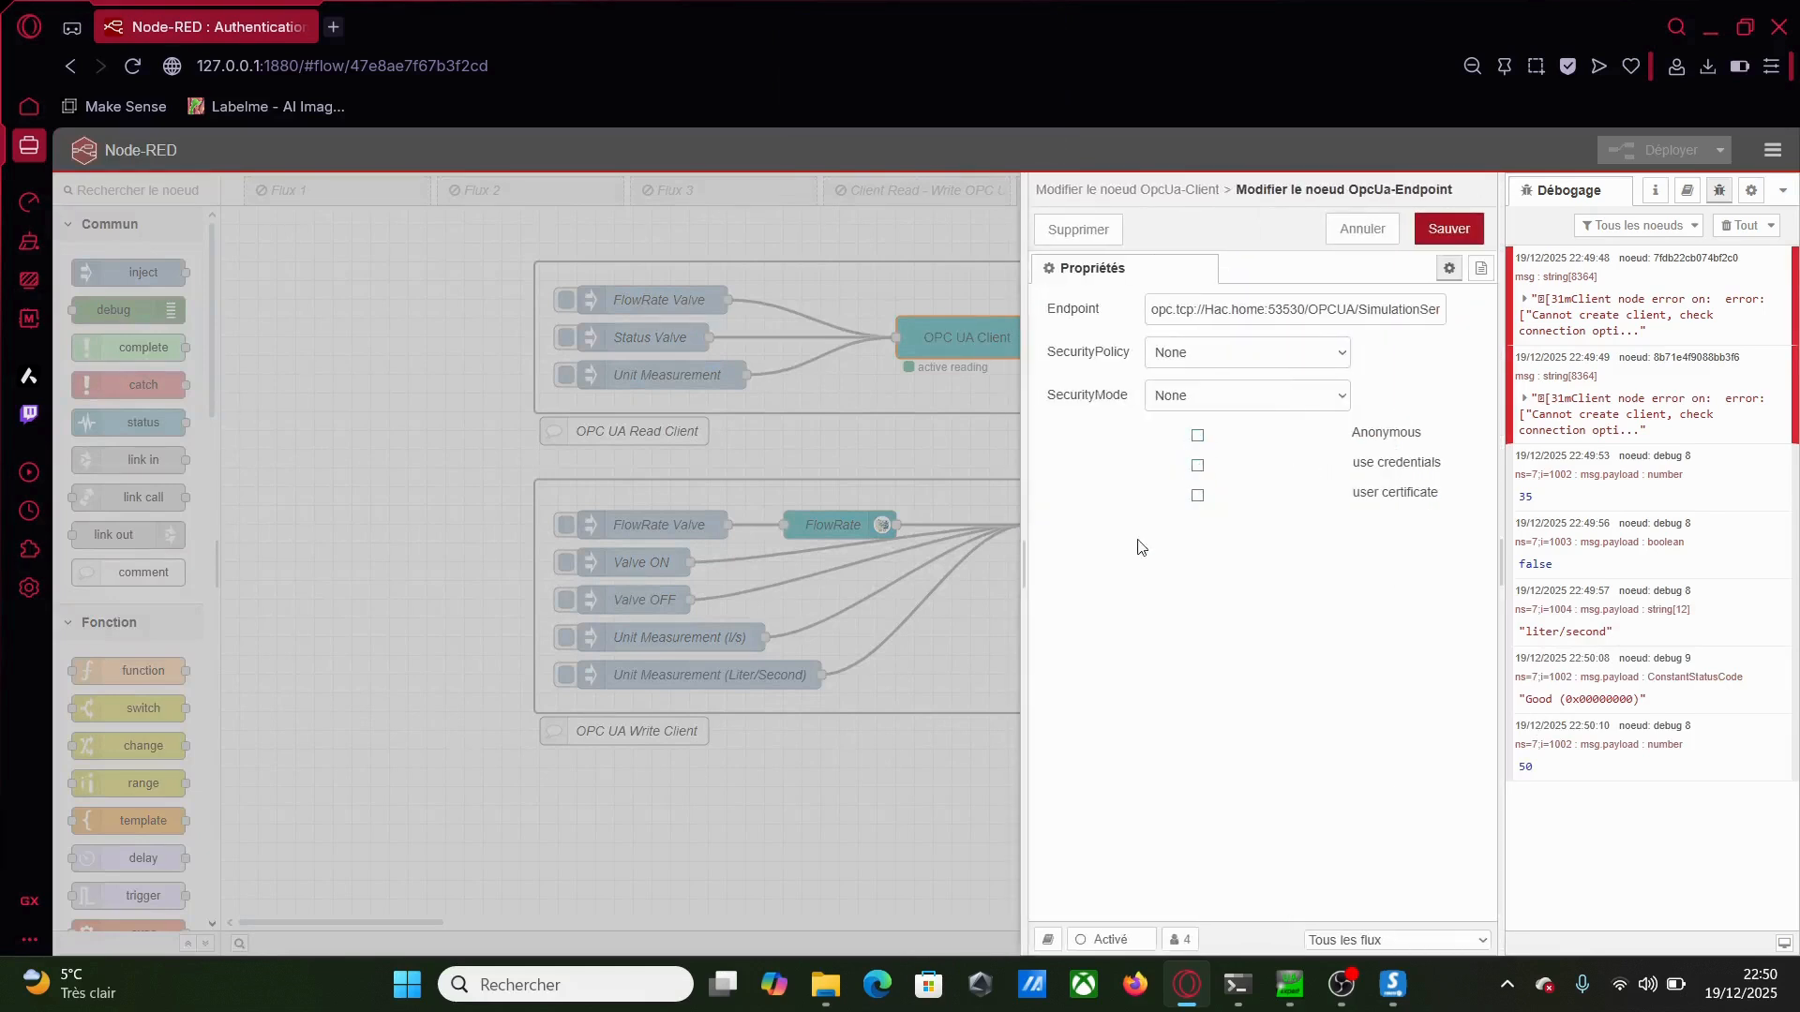
left_click(1449, 233)
left_click(1449, 230)
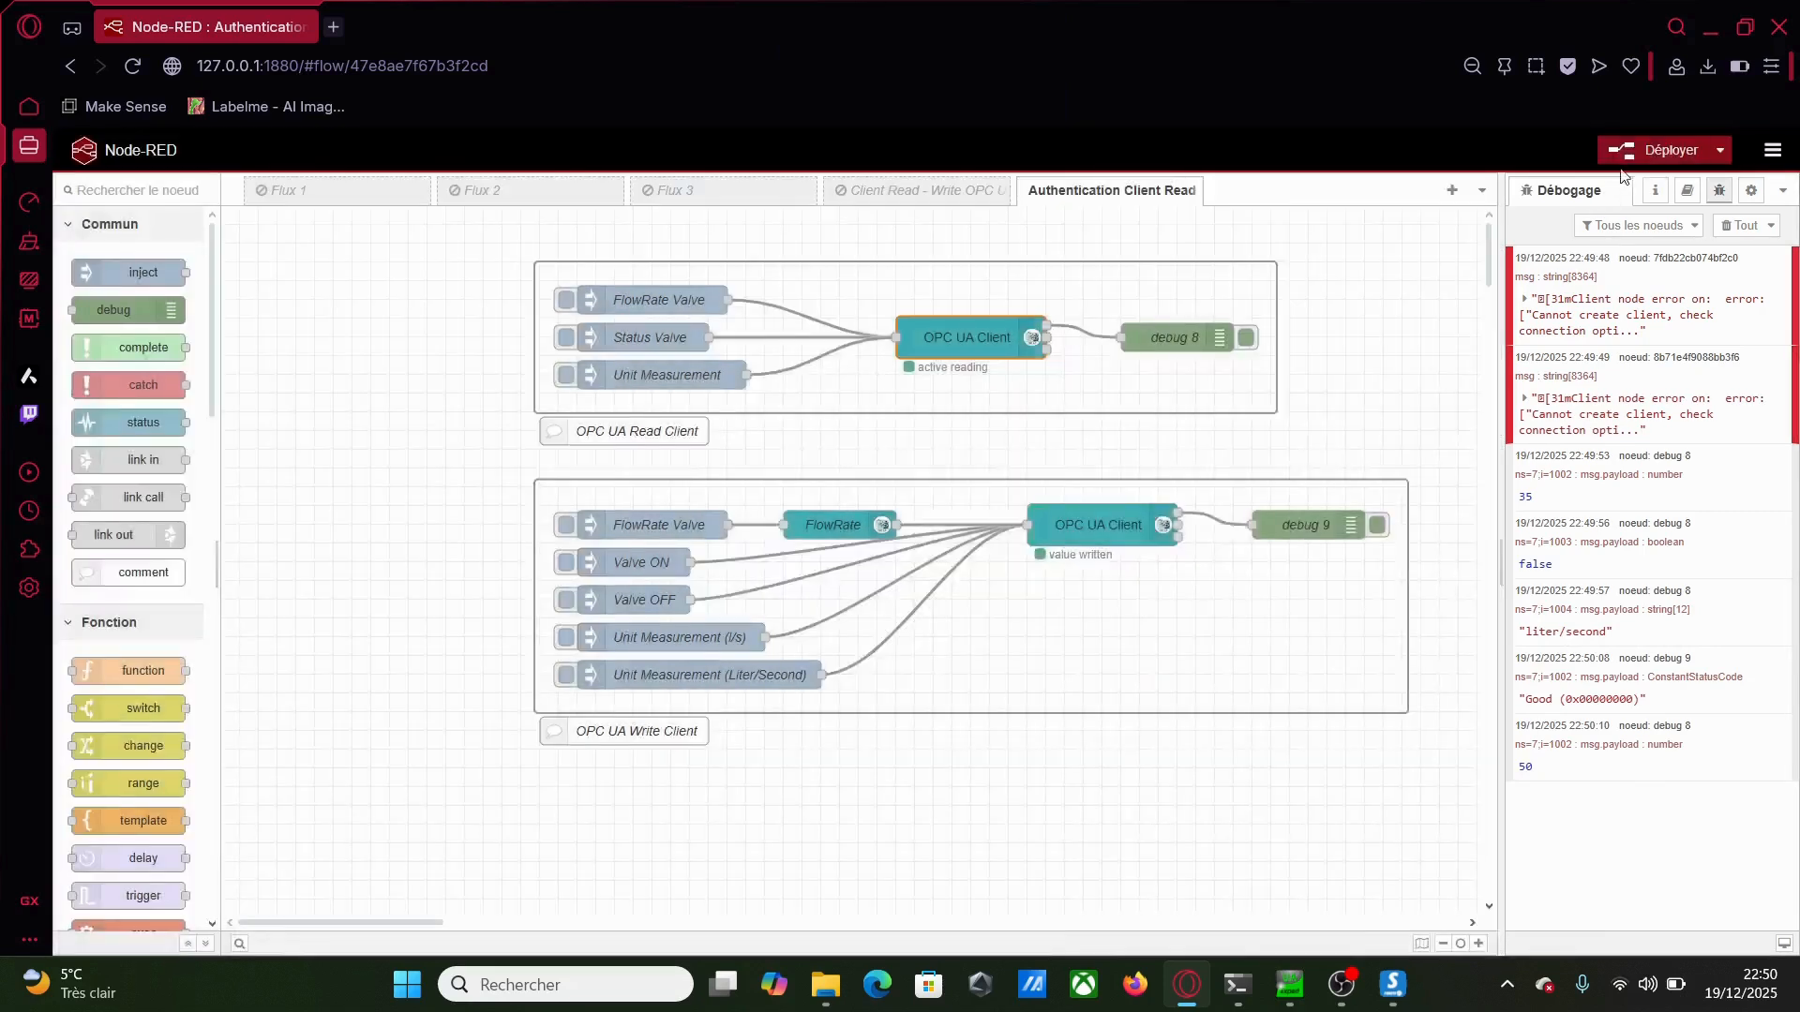
left_click(1636, 153)
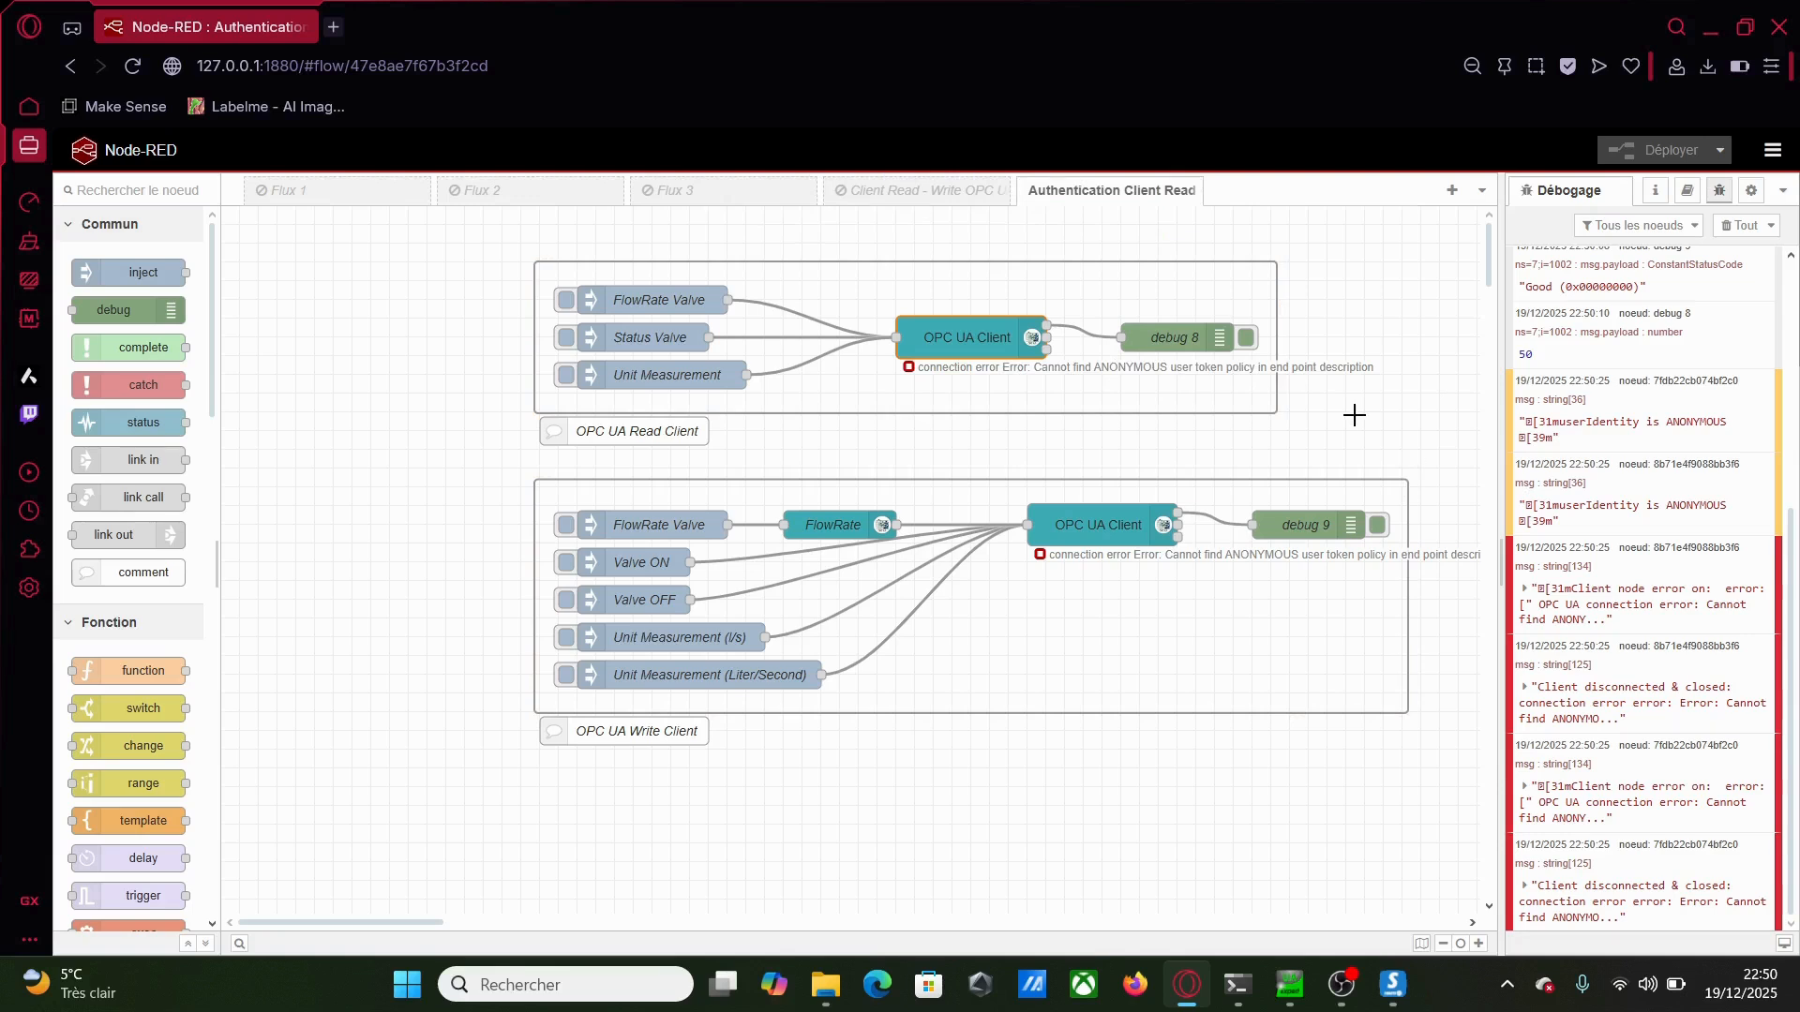
Enable username and password login on the server endpoint and redeploy the flows
double_click(979, 338)
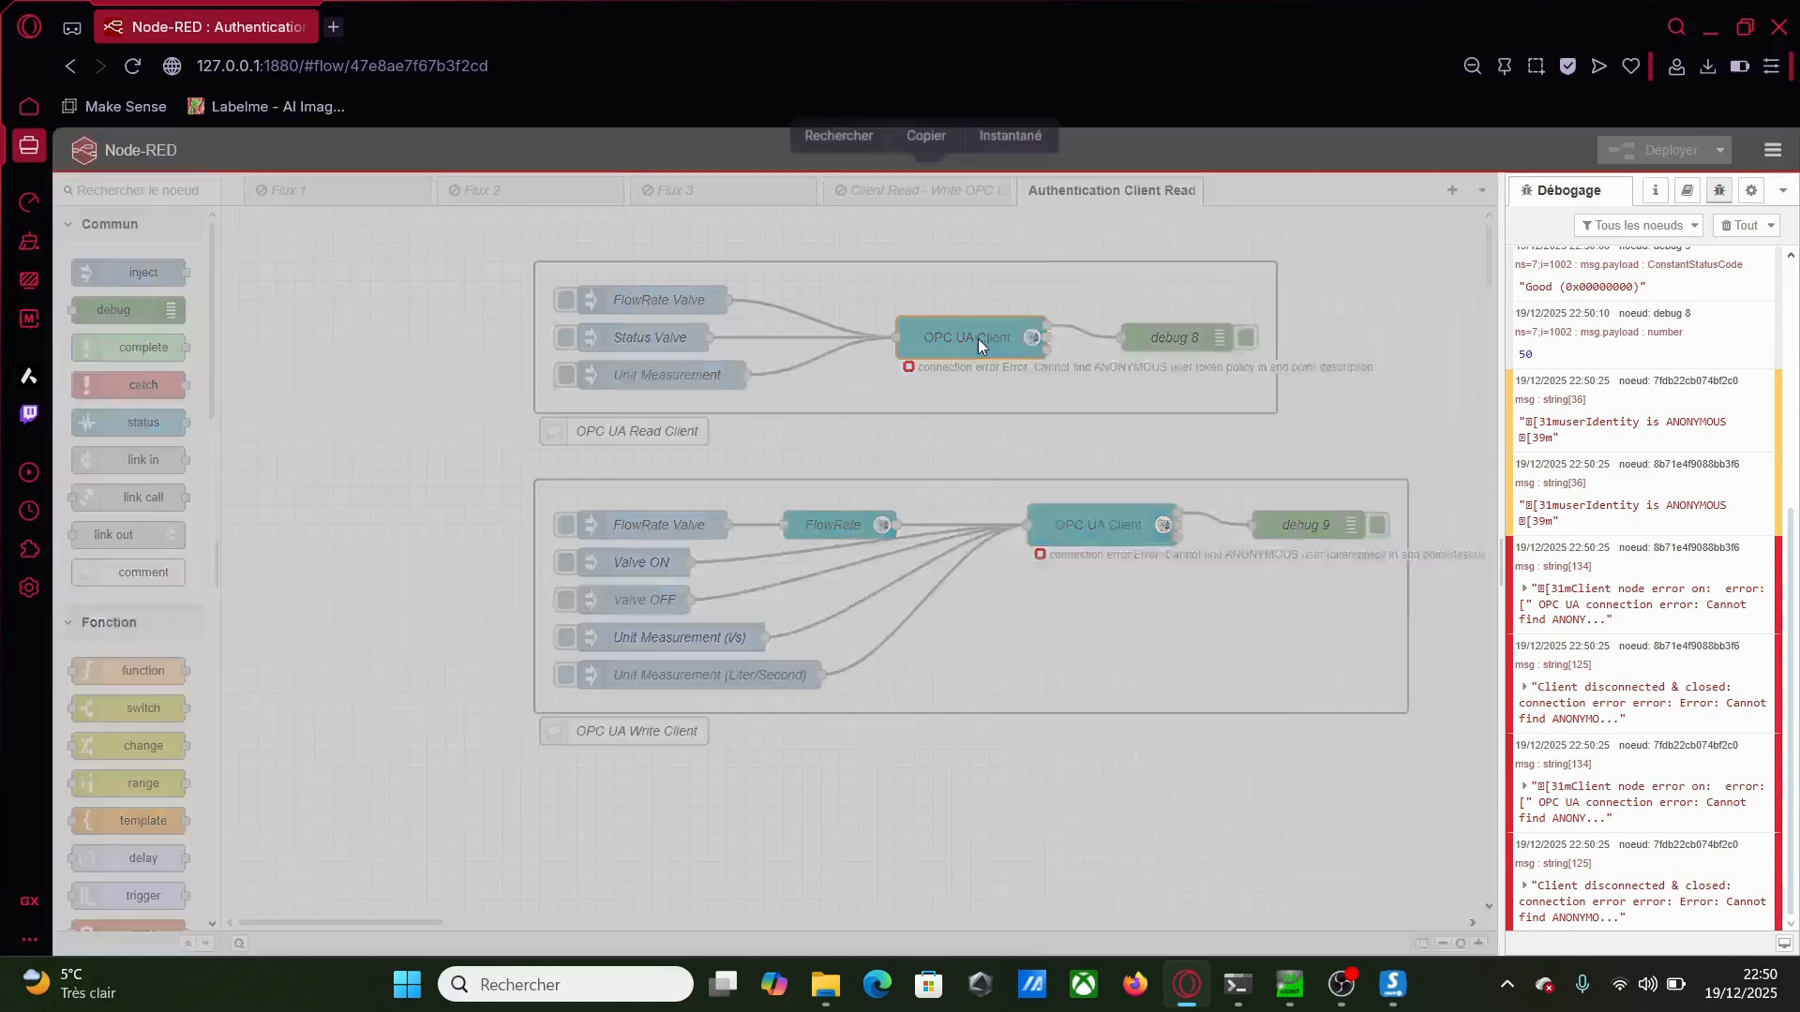
key("Escape")
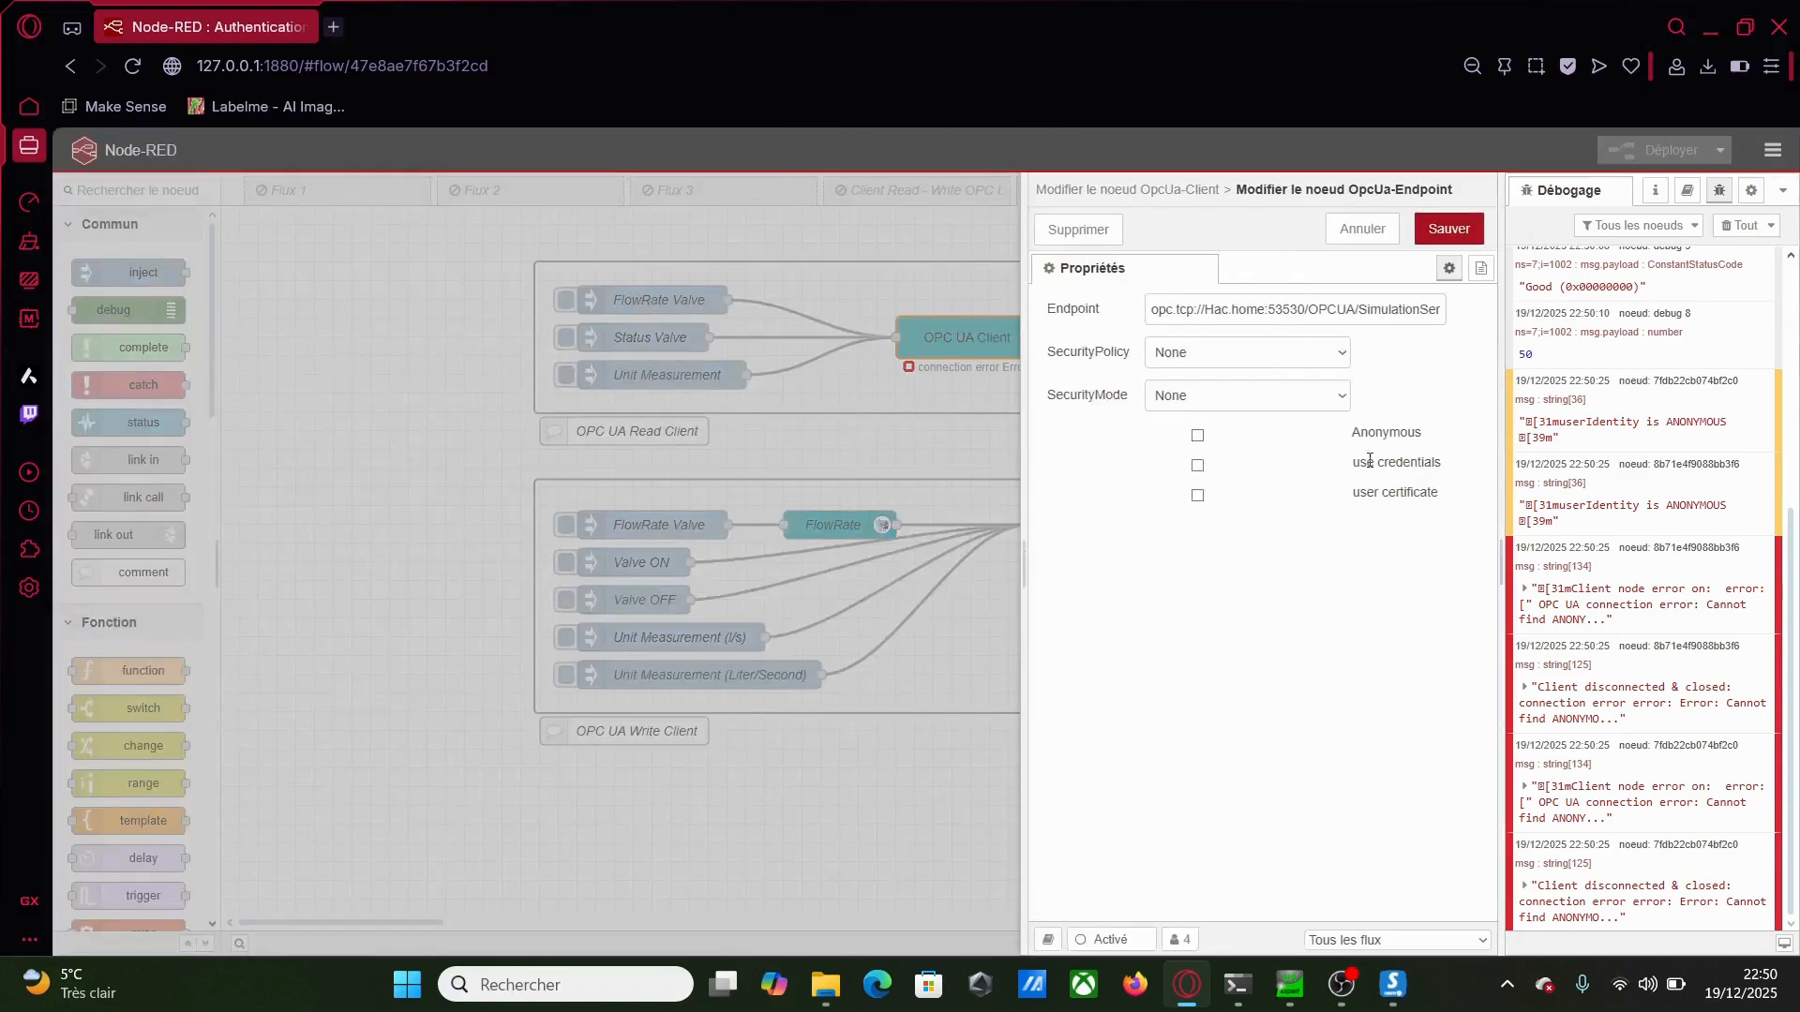
left_click(1196, 466)
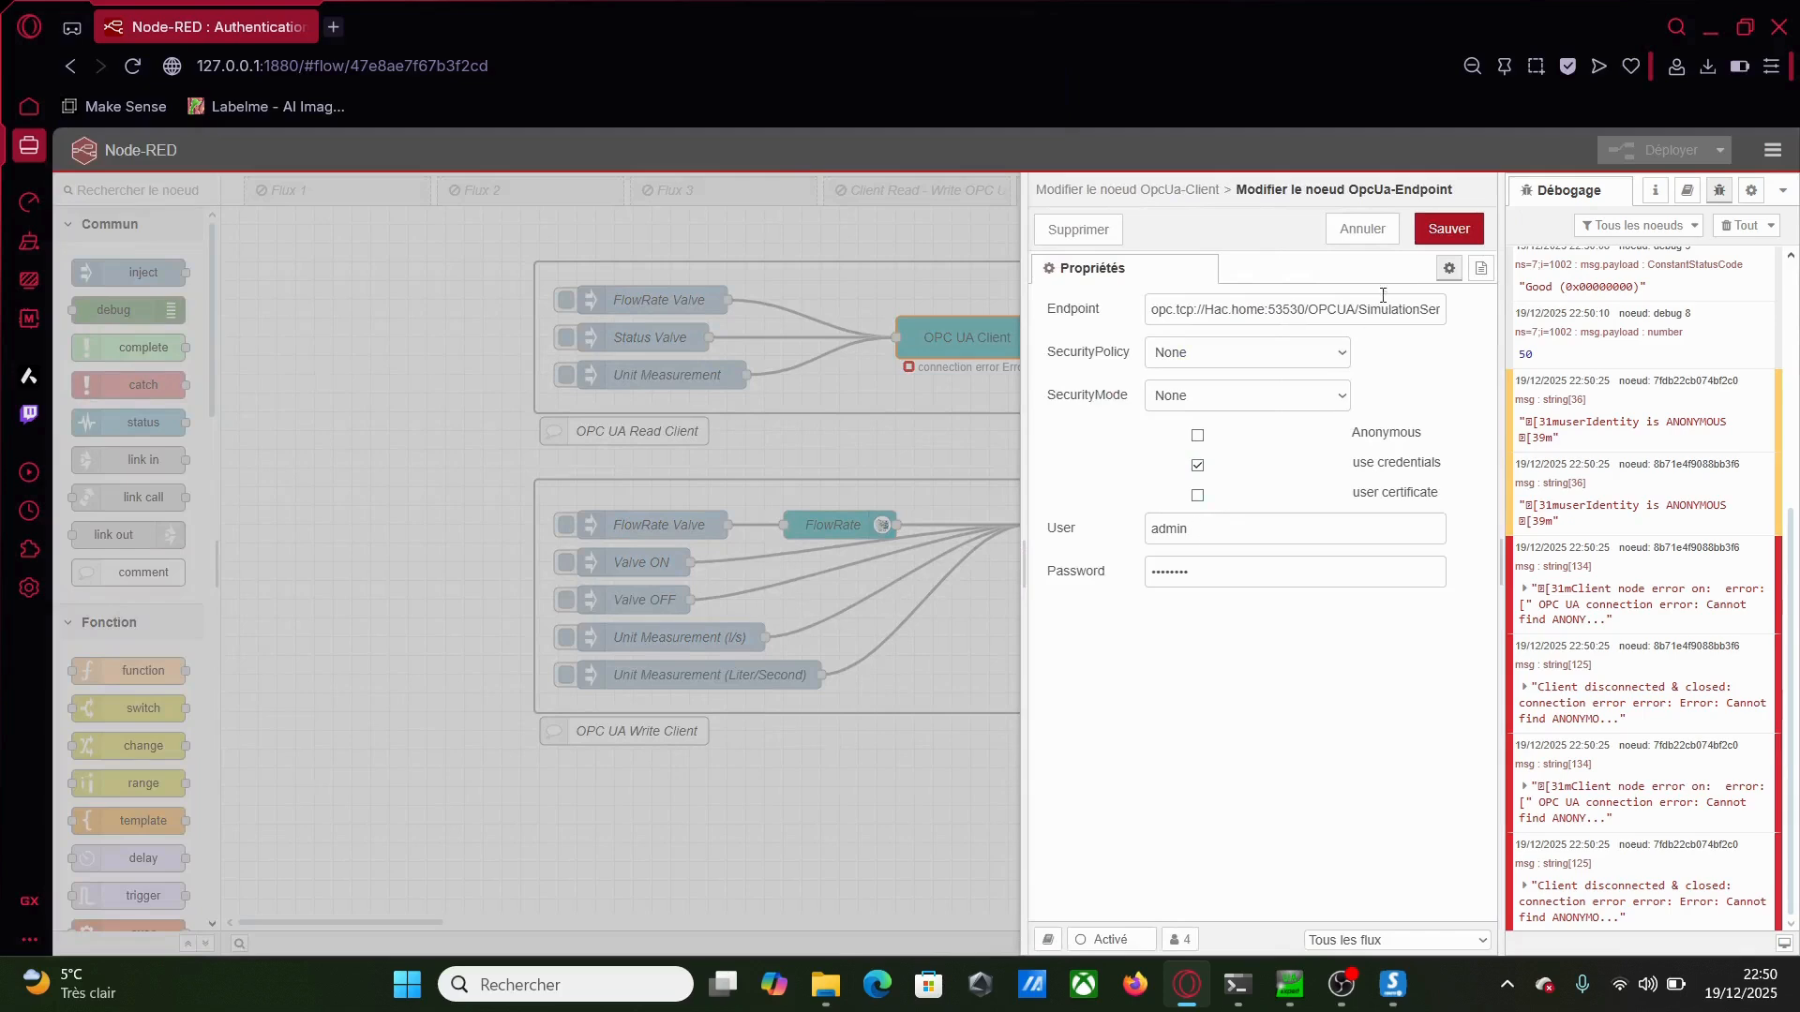
left_click(1448, 228)
left_click(1448, 229)
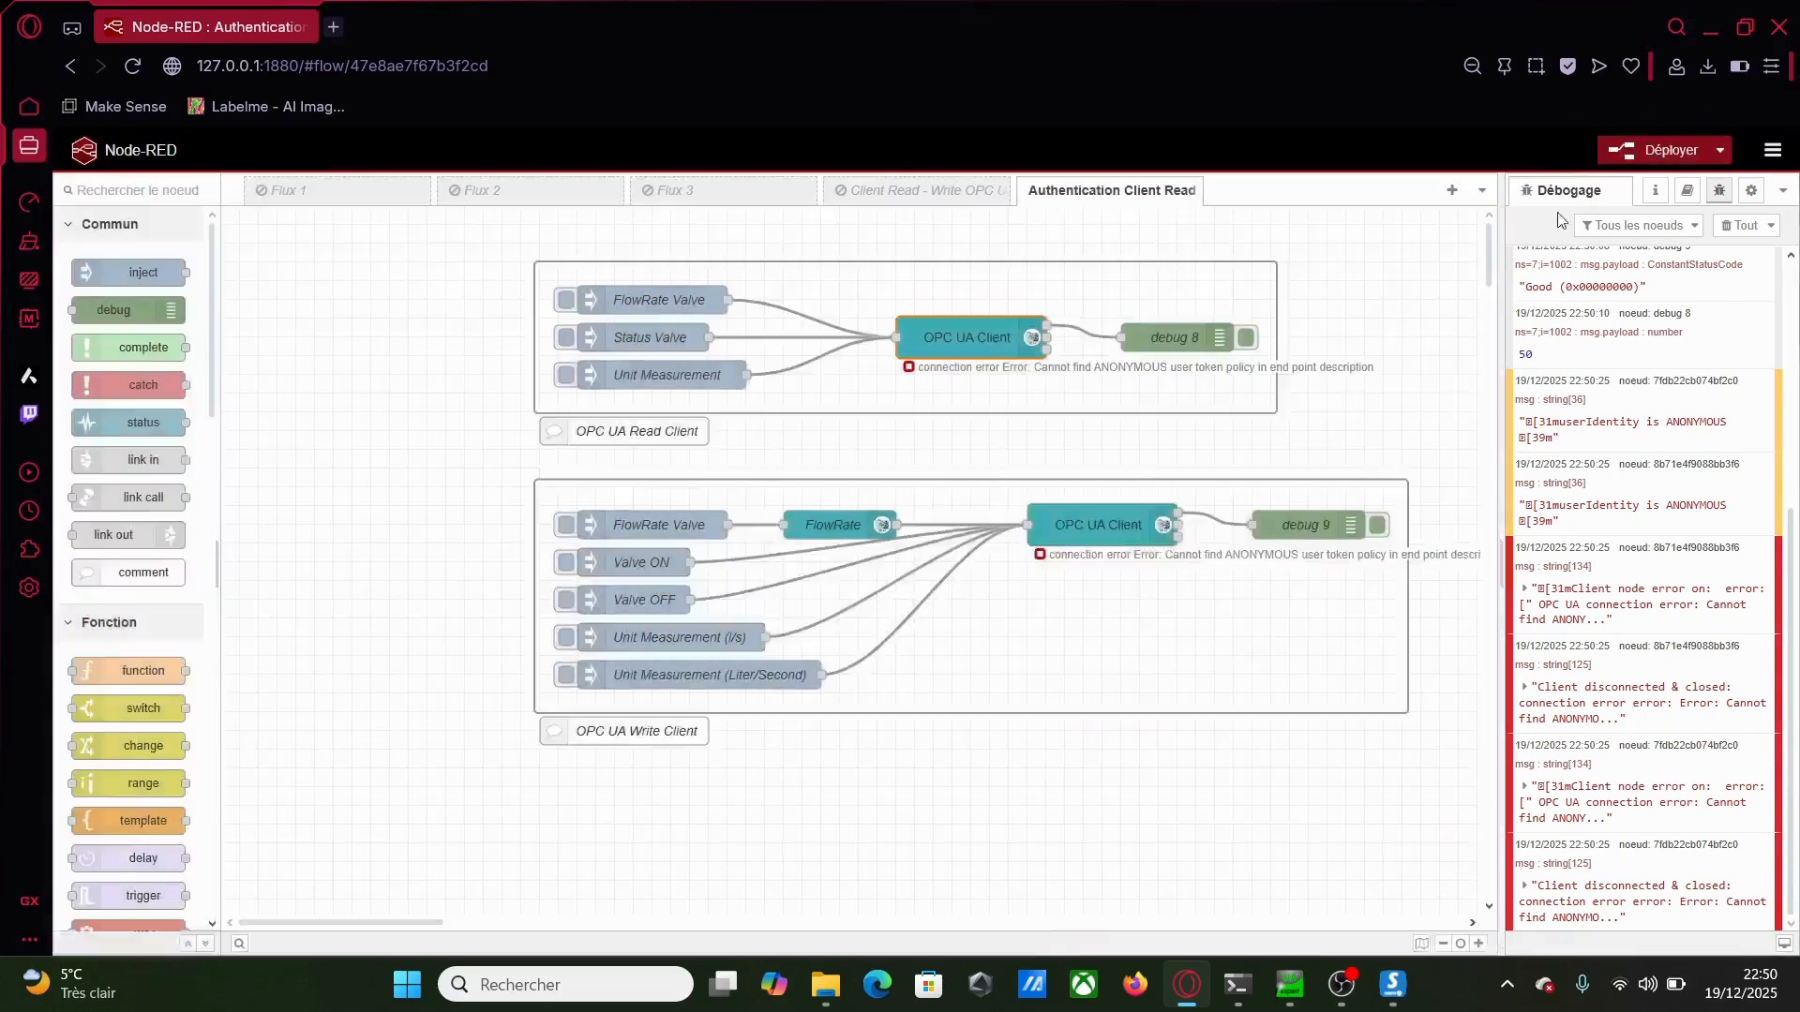
left_click(1664, 150)
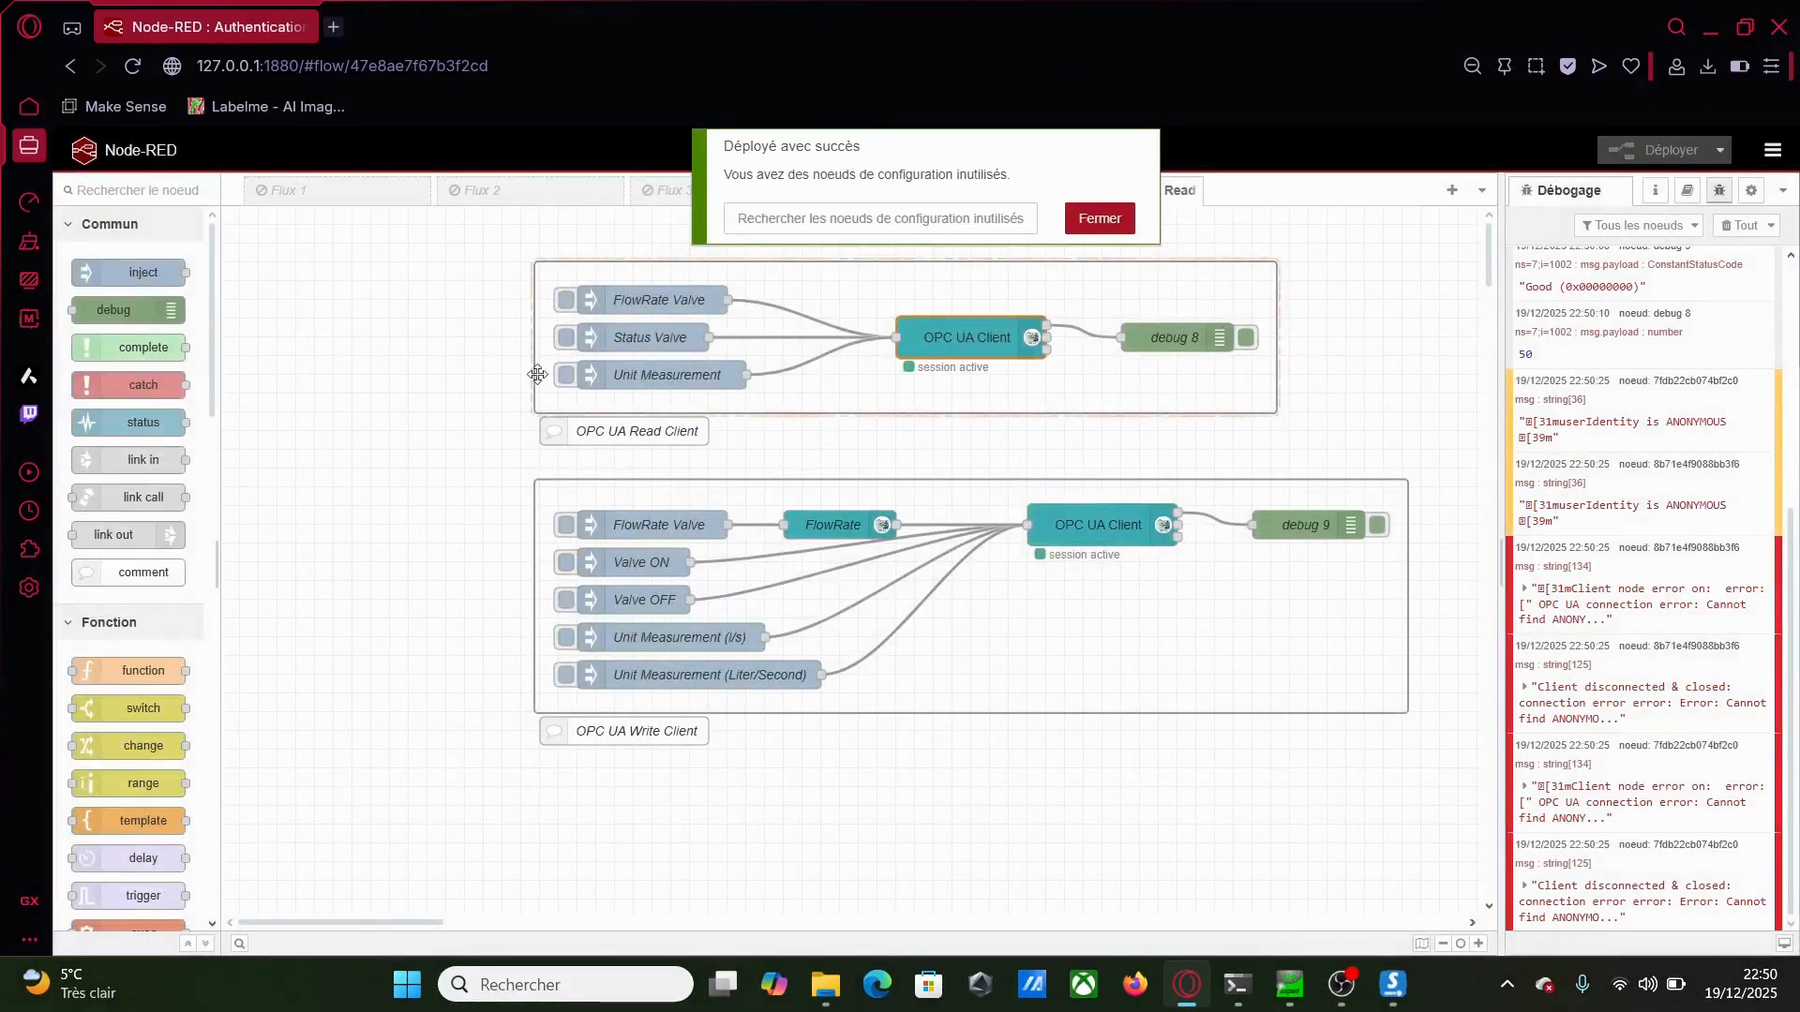
Read FlowRate Valve, Status Valve and Unit Measurement, getting 50, false and liter/second
left_click(566, 300)
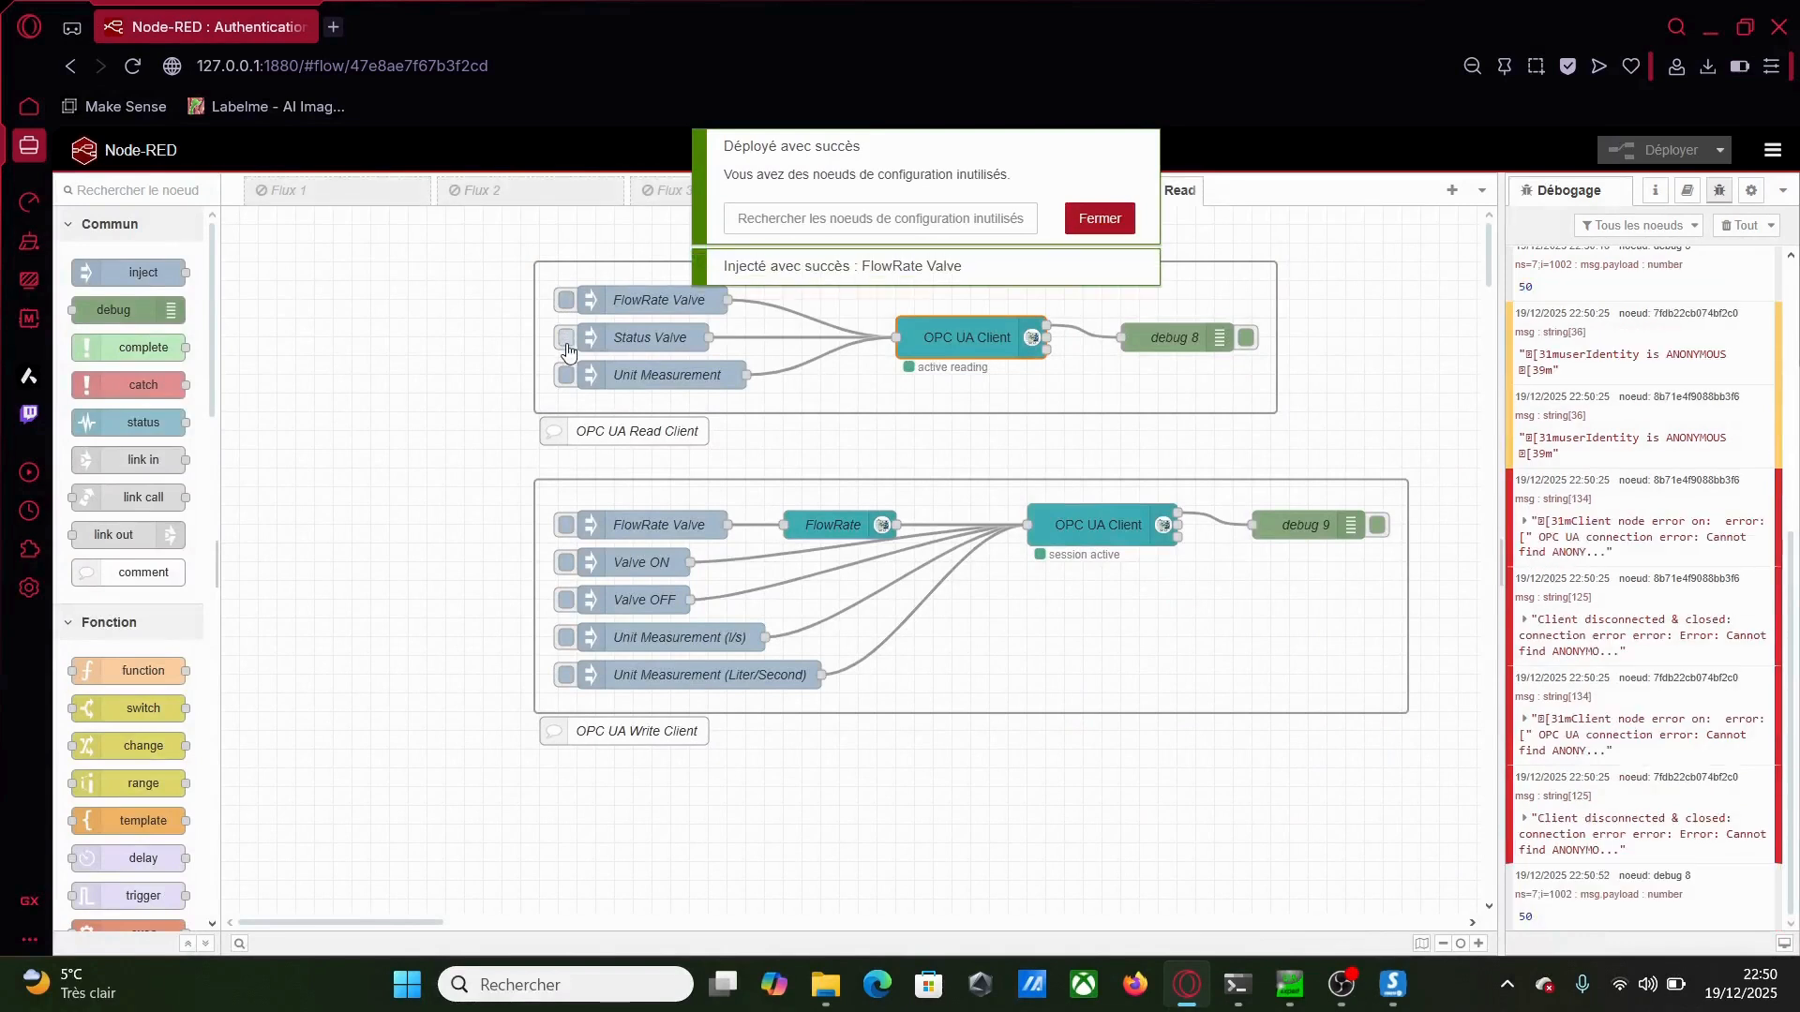
left_click(566, 339)
left_click(567, 377)
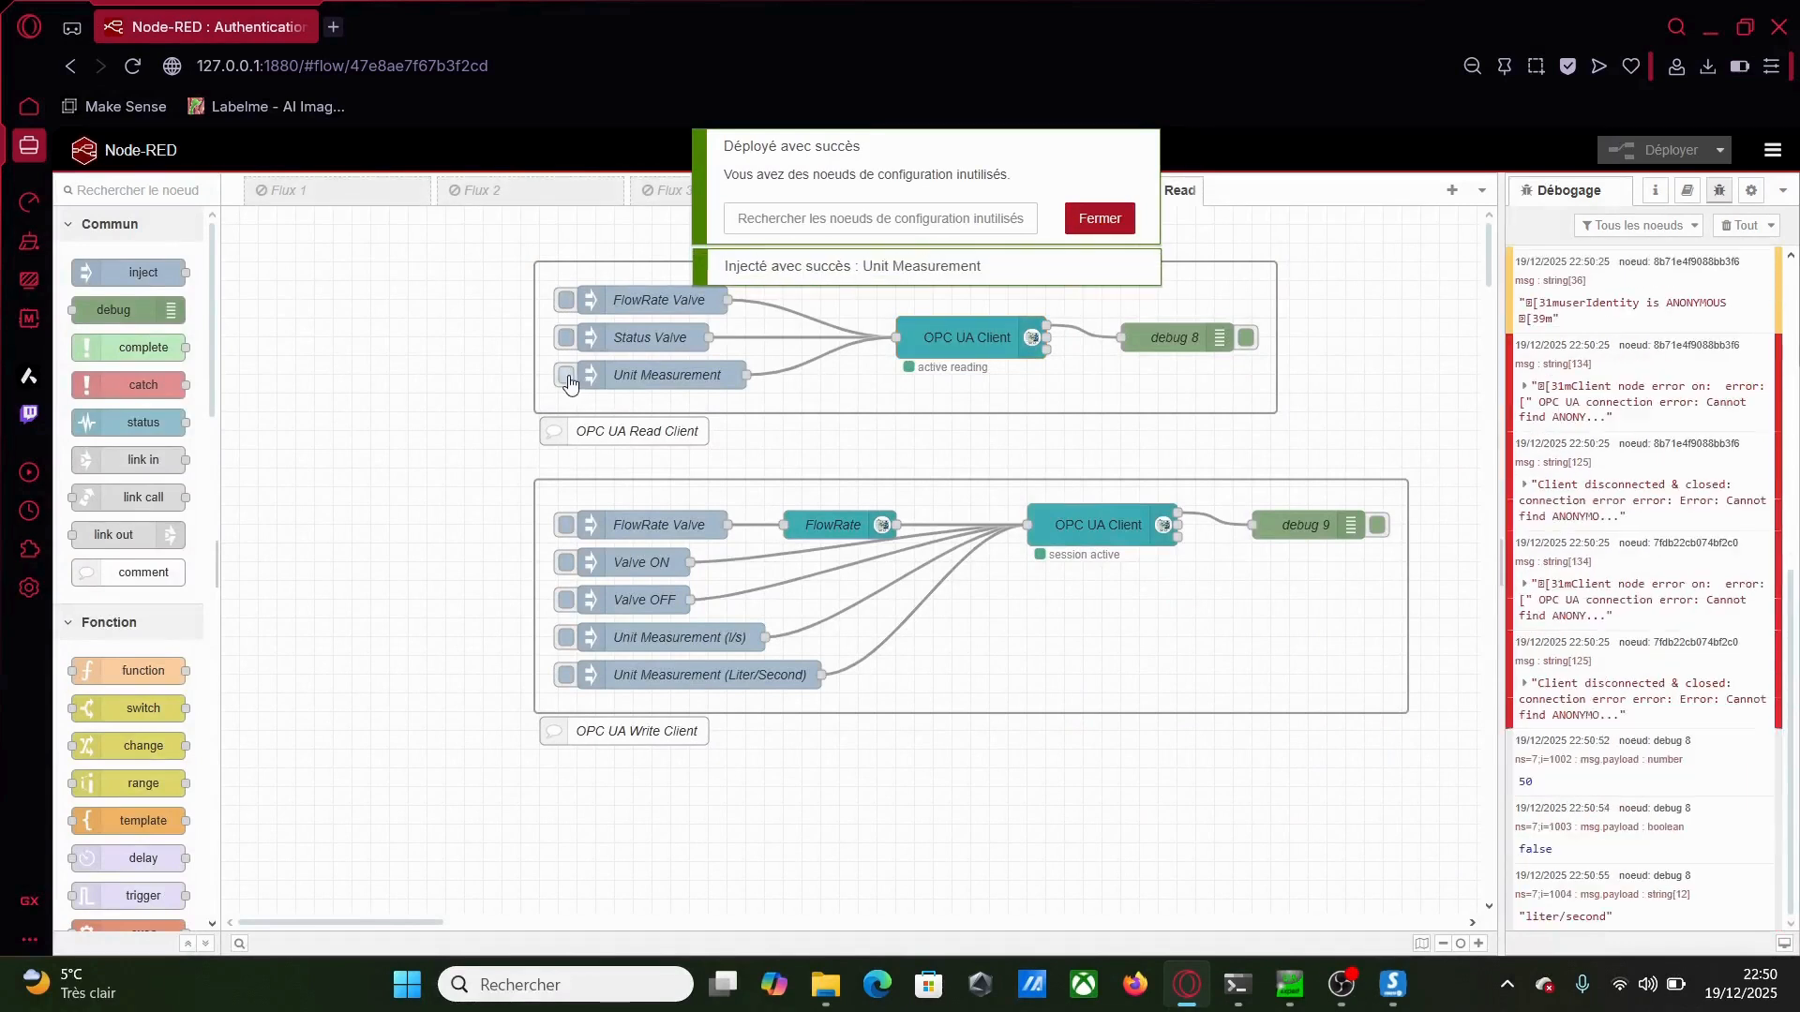